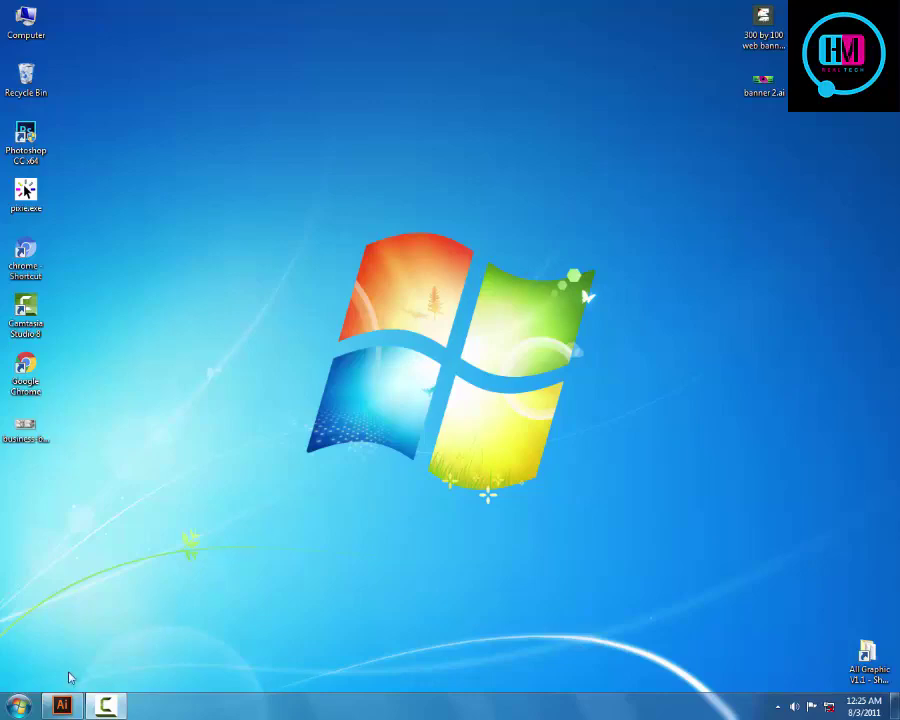
- Drag the corporate banner template image from the desktop into banner 2.ai
click(61, 706)
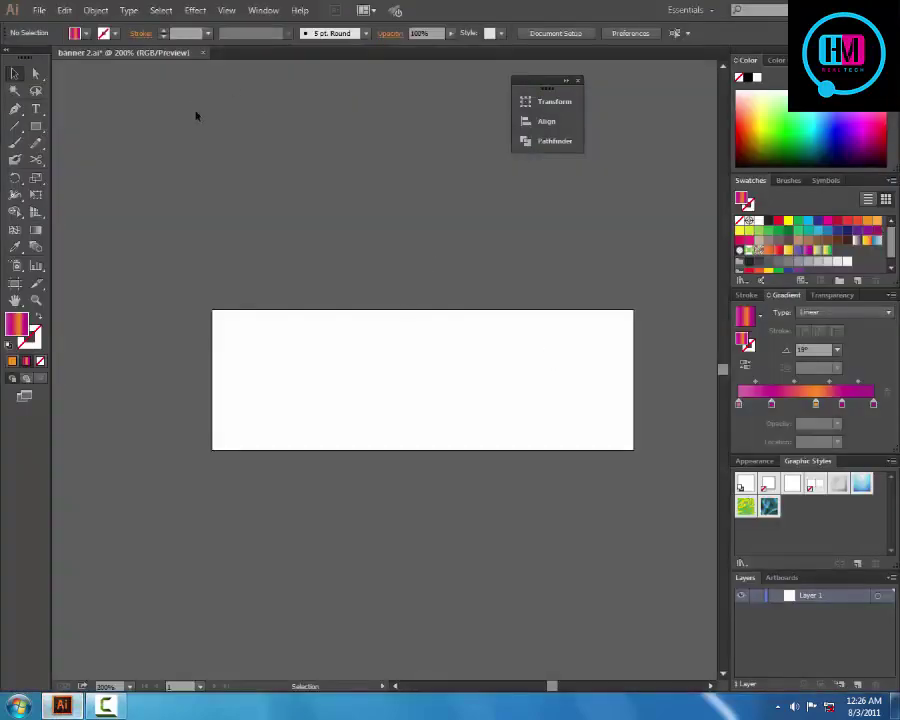
key(super+d)
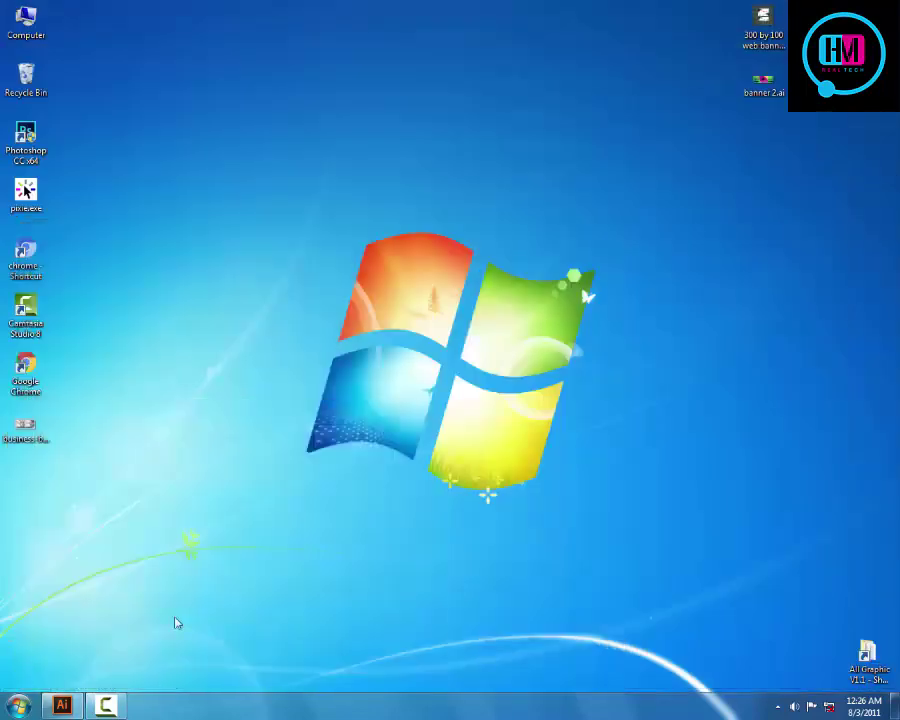
drag(40, 455, 64, 707)
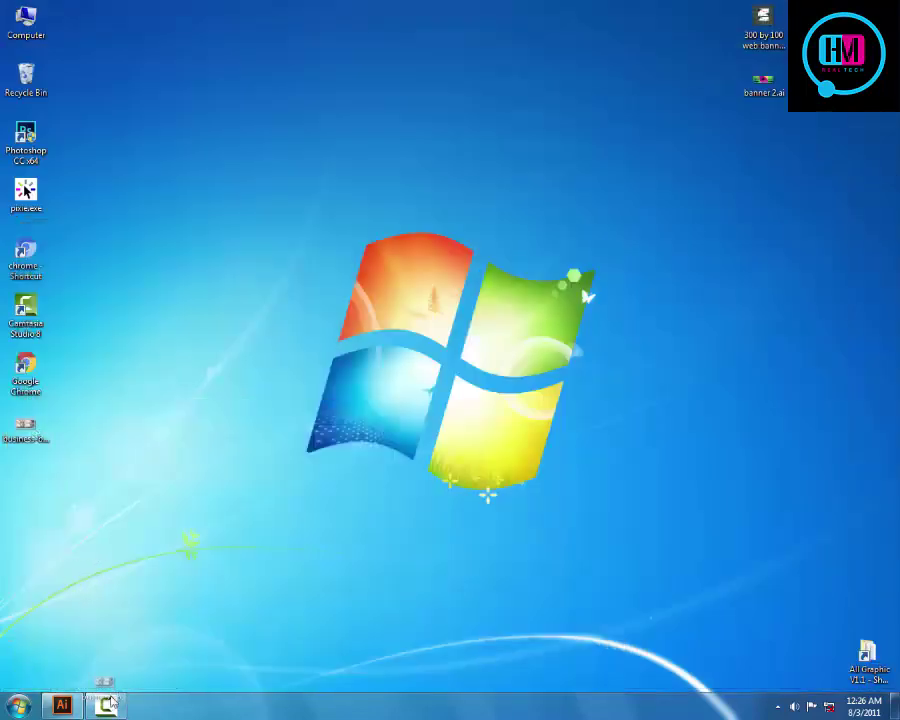
click(62, 706)
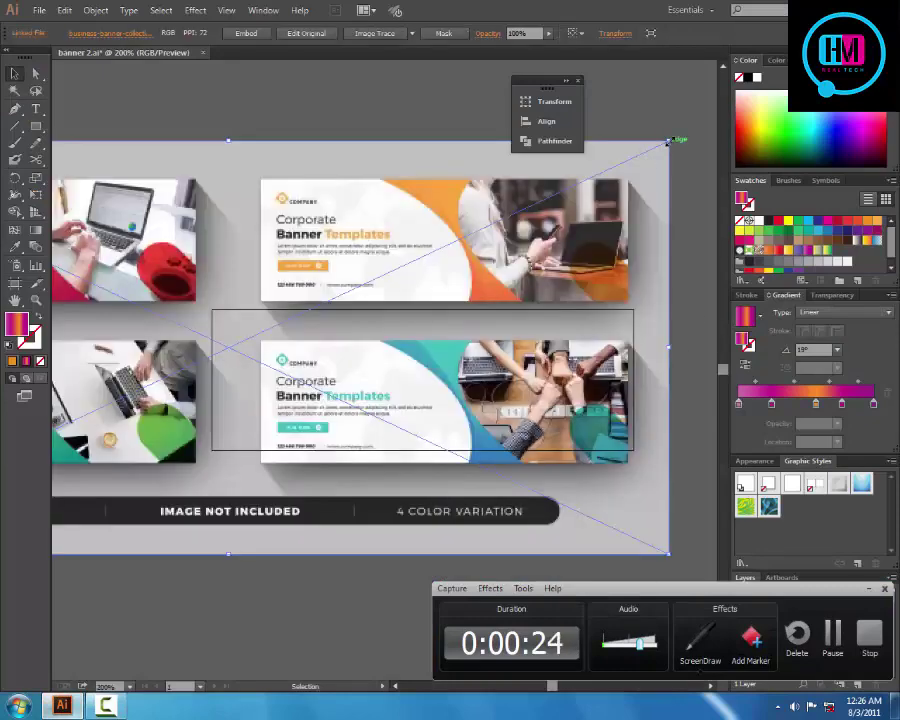
- Scale down the placed banner reference image and move it above the blank artboard
drag(662, 152, 416, 262)
drag(214, 380, 327, 224)
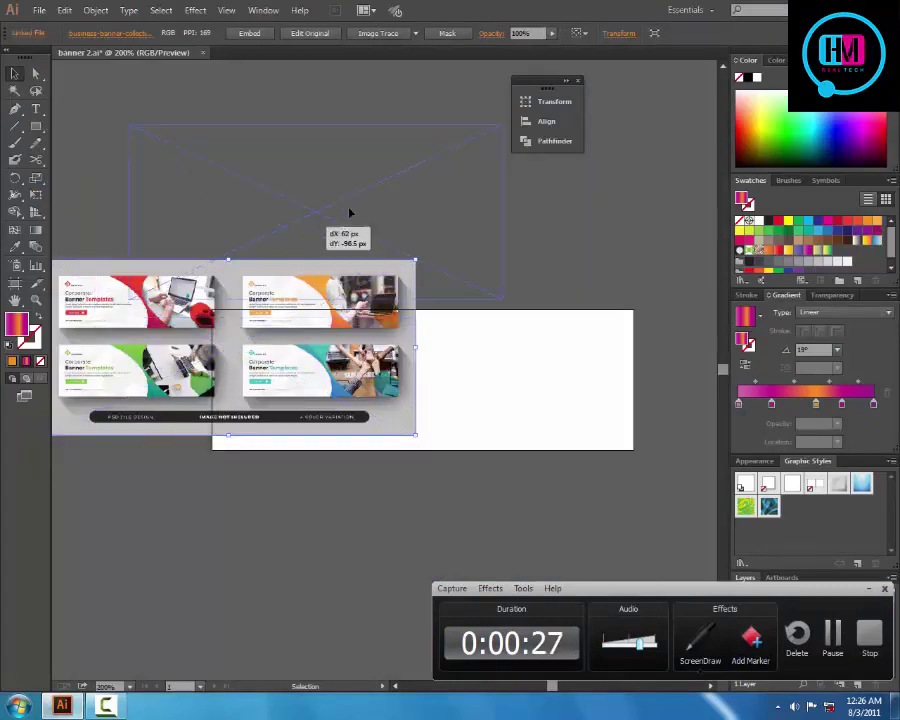
click(877, 589)
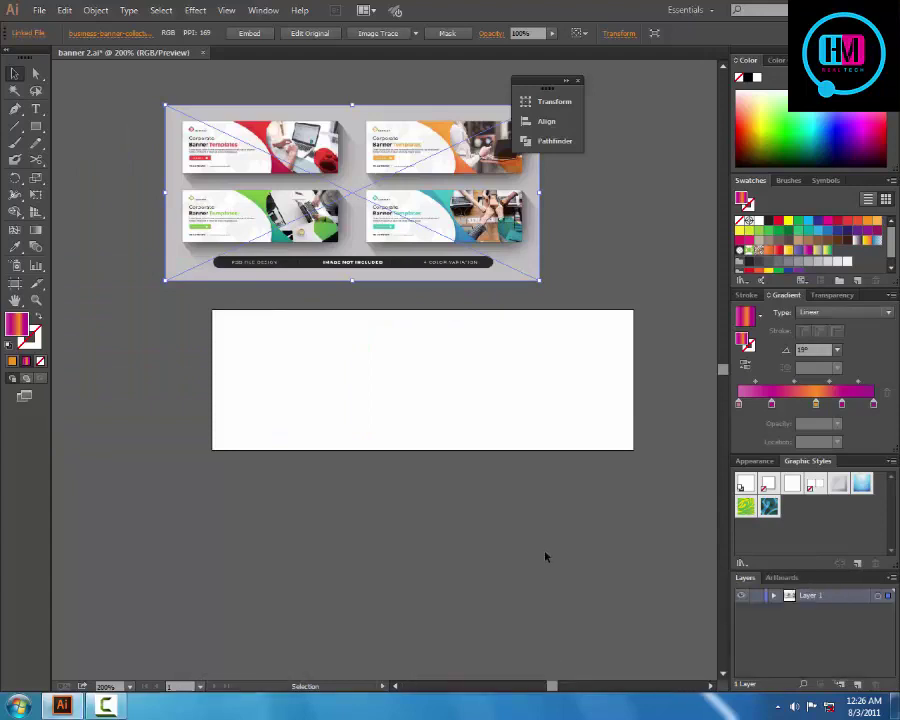
click(574, 567)
- Start a Pen path at the artboard's top-right corner, curving down to the bottom edge
key(p)
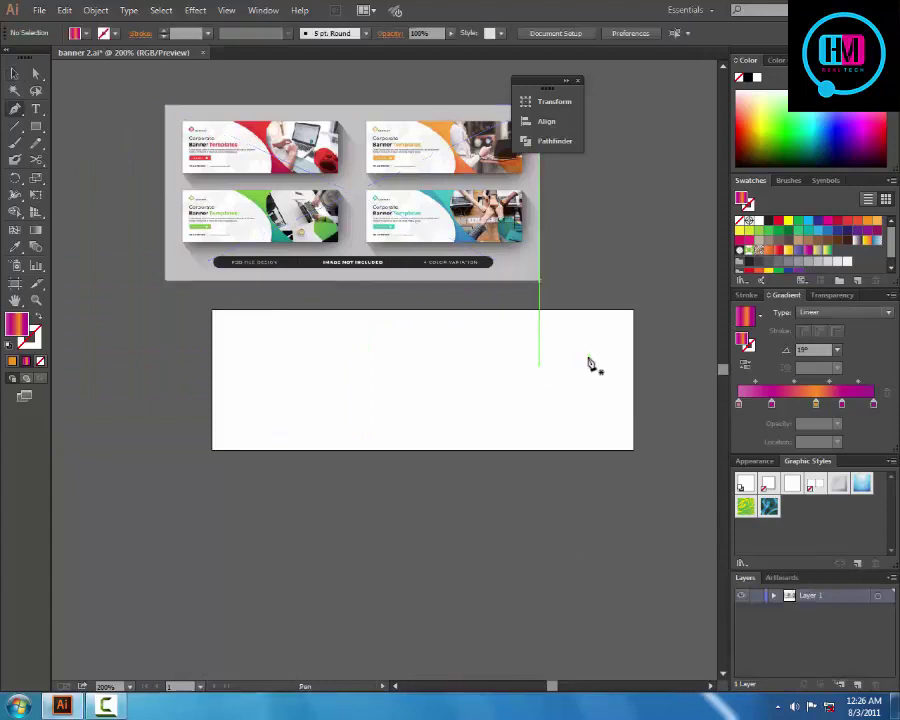
click(635, 314)
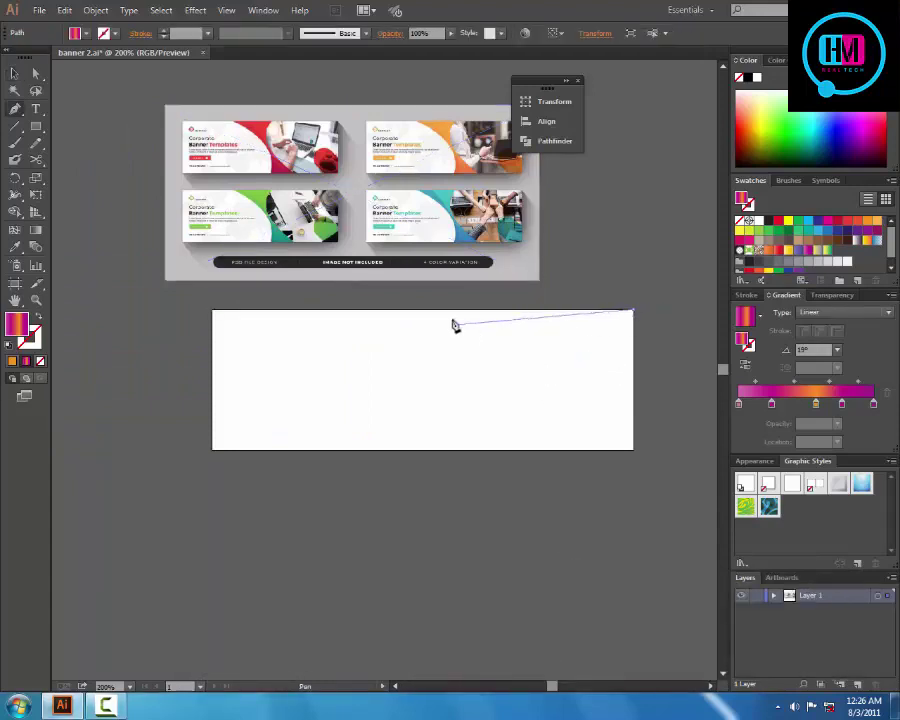
click(445, 311)
drag(495, 450, 498, 456)
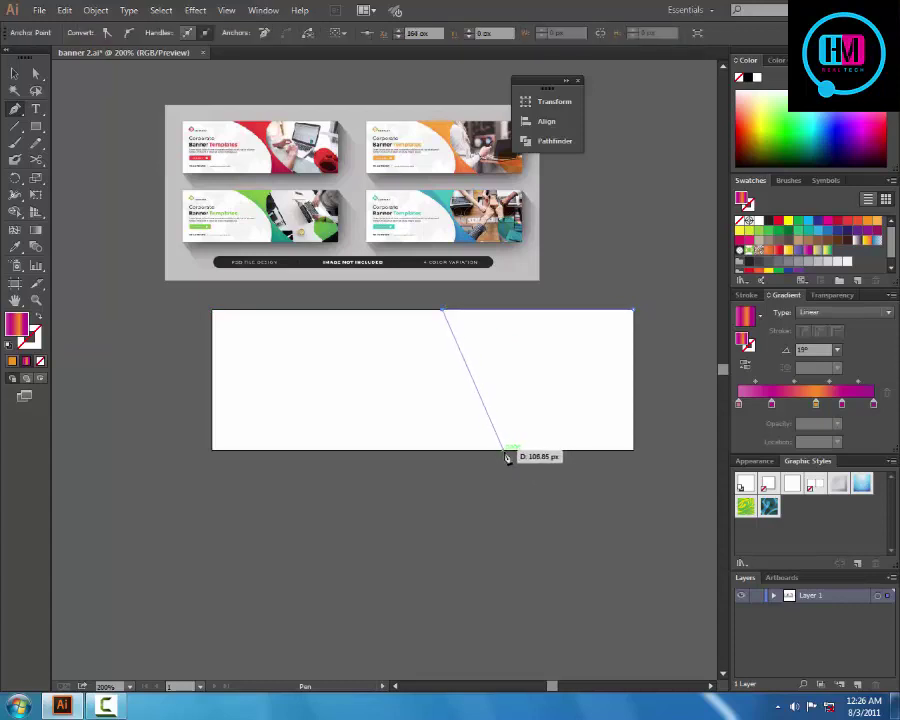
drag(495, 450, 588, 500)
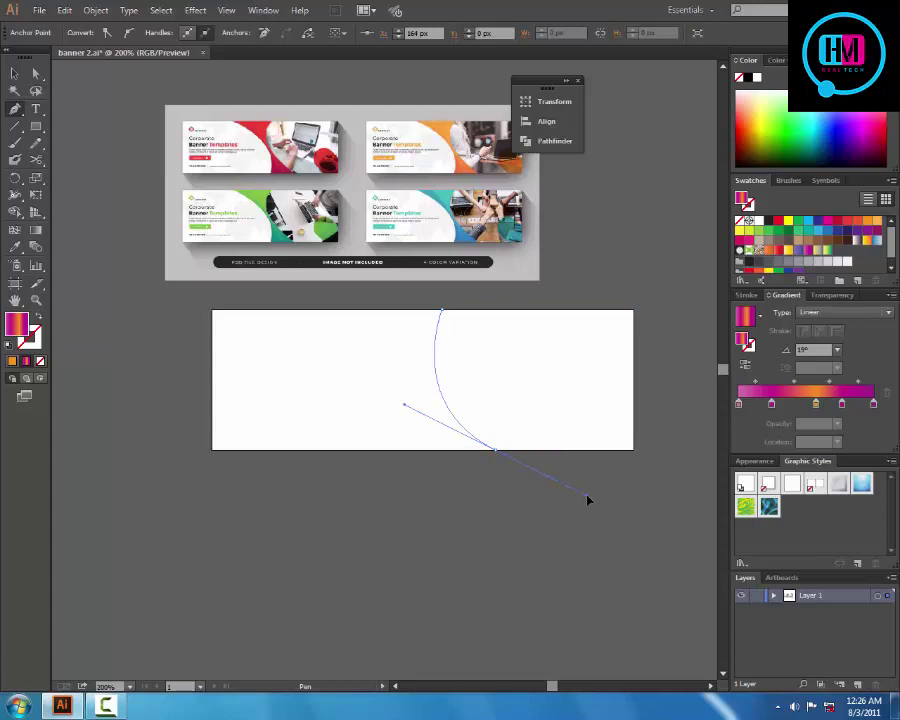
- Smooth the bottom curve, close the shape at the bottom-right corner, and select it
drag(588, 500, 626, 503)
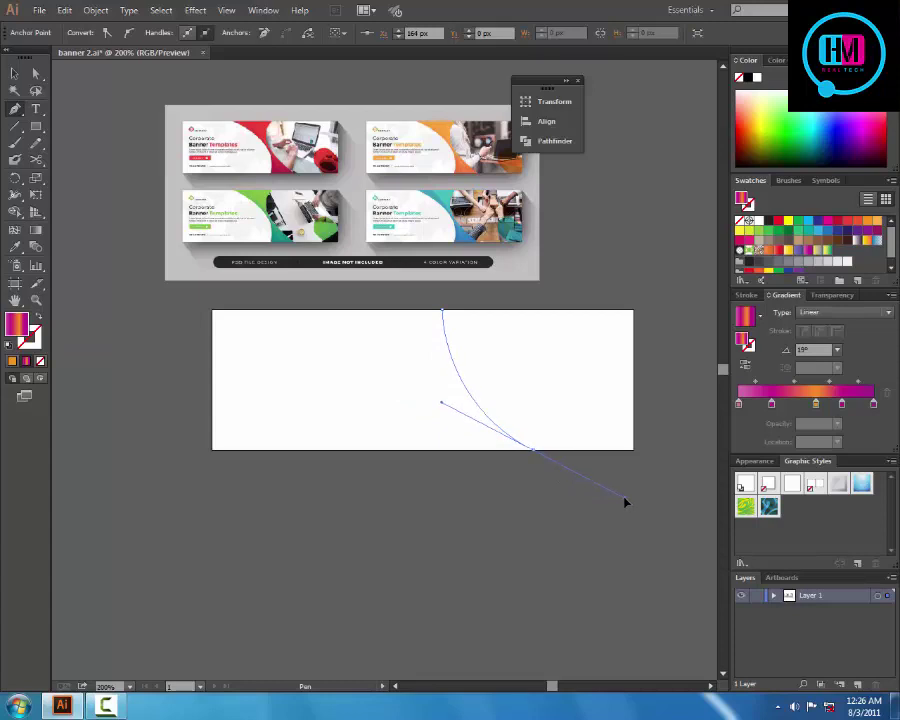
drag(626, 503, 662, 536)
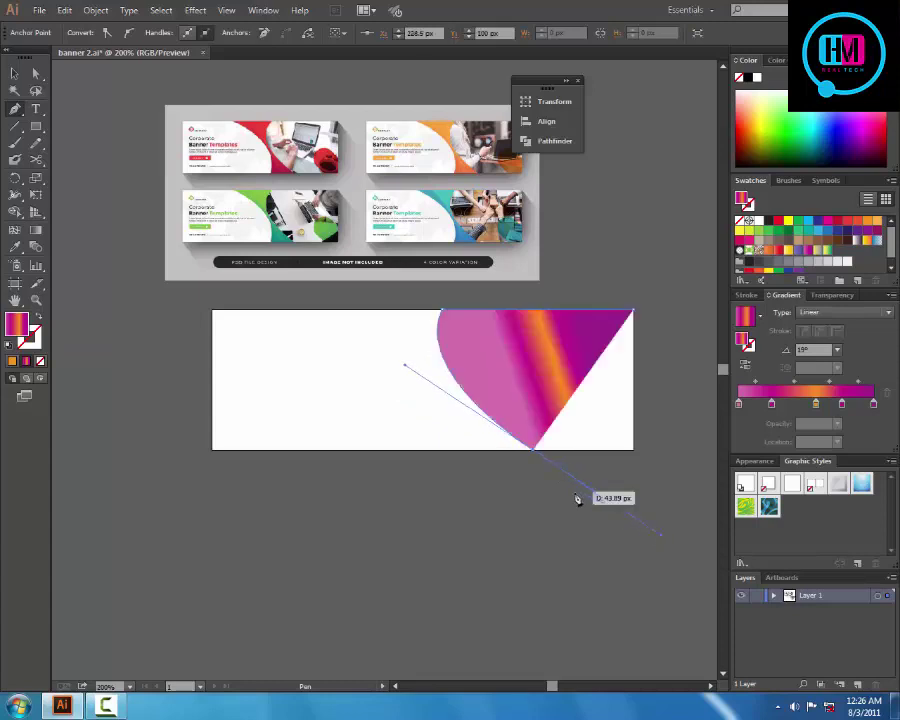
click(534, 455)
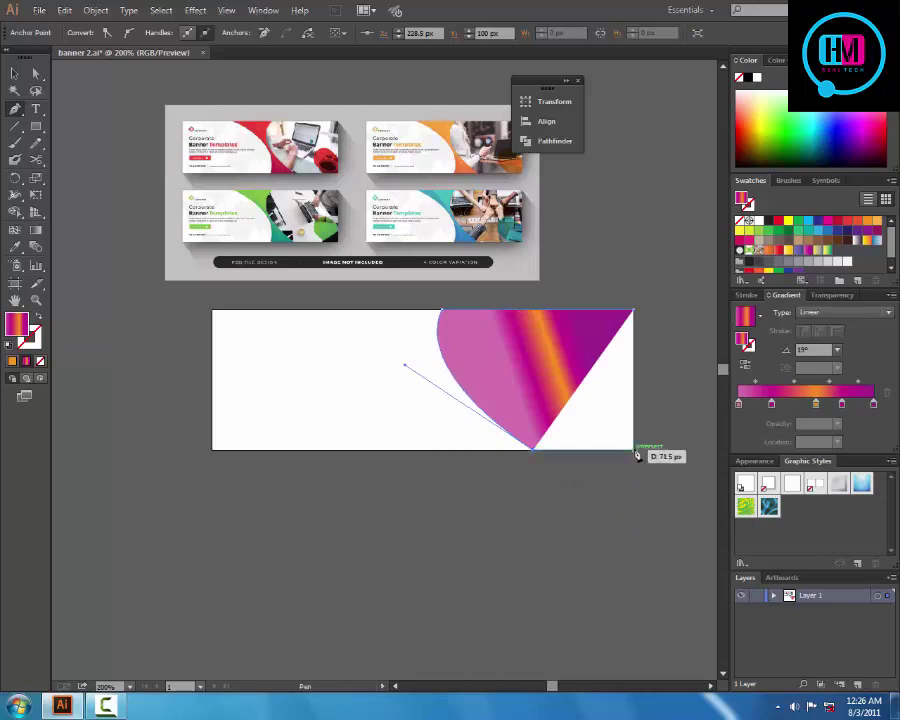
click(633, 450)
click(633, 311)
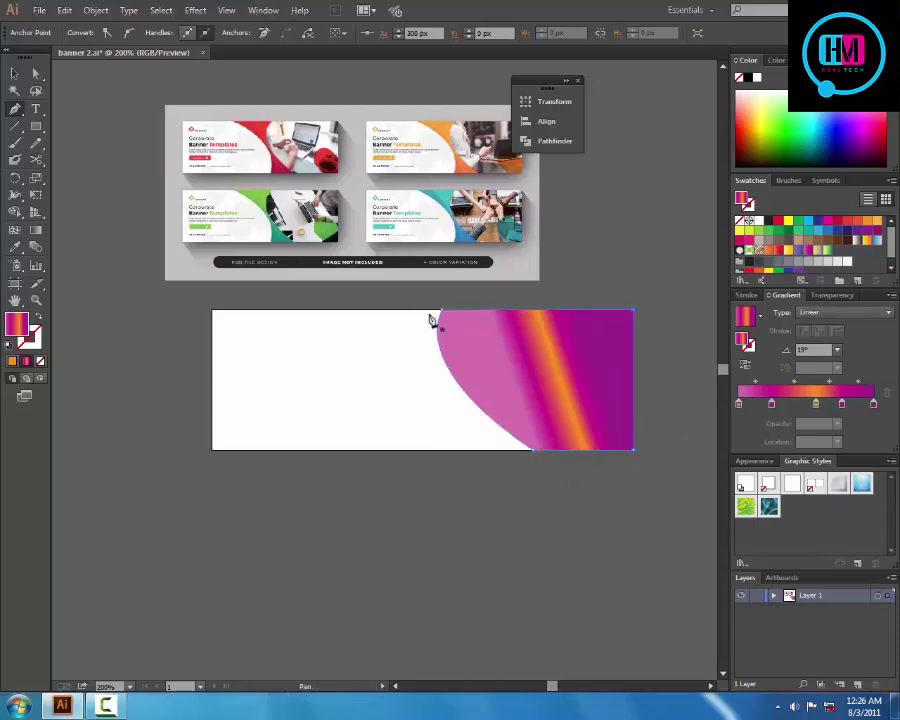
click(17, 75)
click(500, 426)
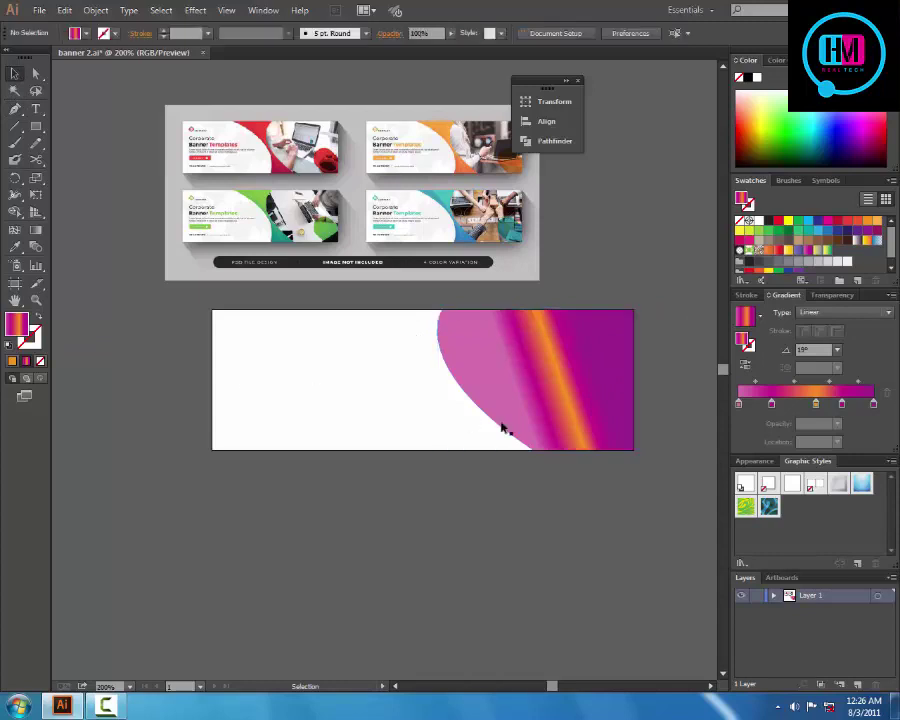
click(560, 400)
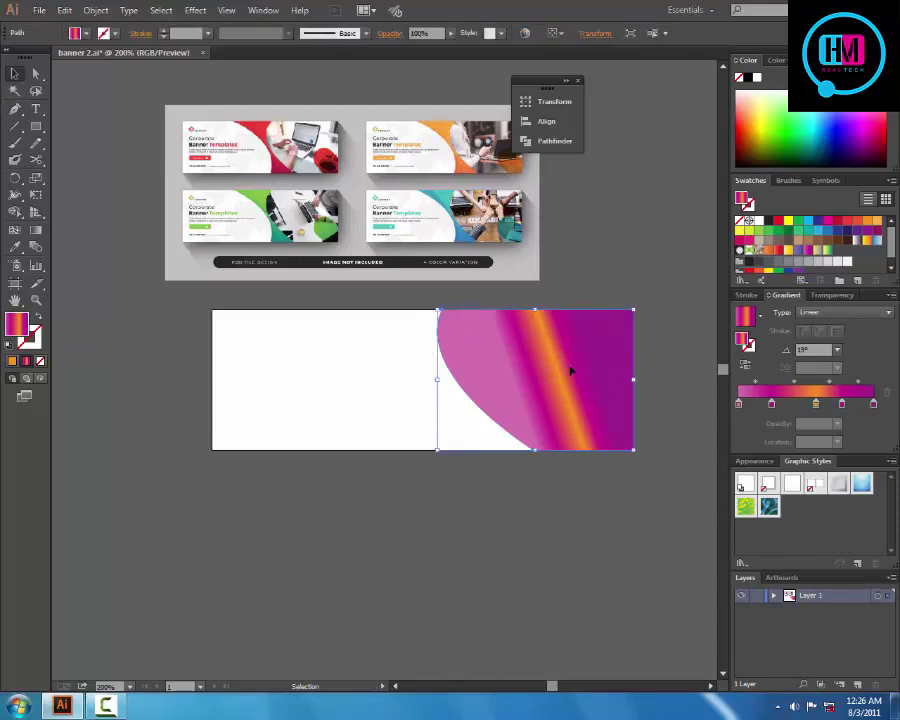
- Alt-drag a copy of the gradient shape left, try a reflection, then cancel and delete it
drag(565, 368, 345, 366)
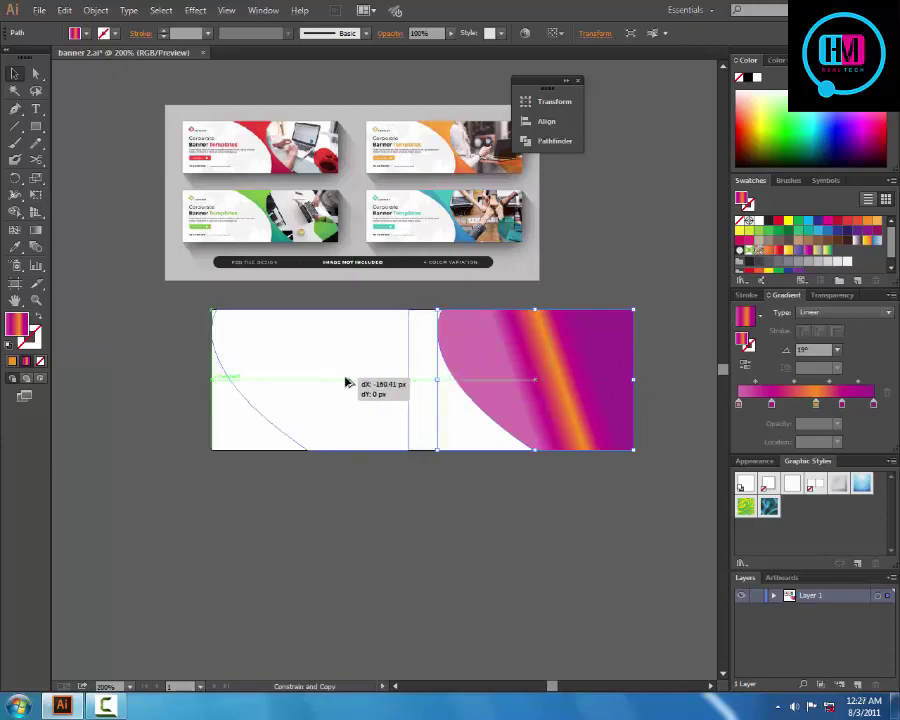
right_click(345, 366)
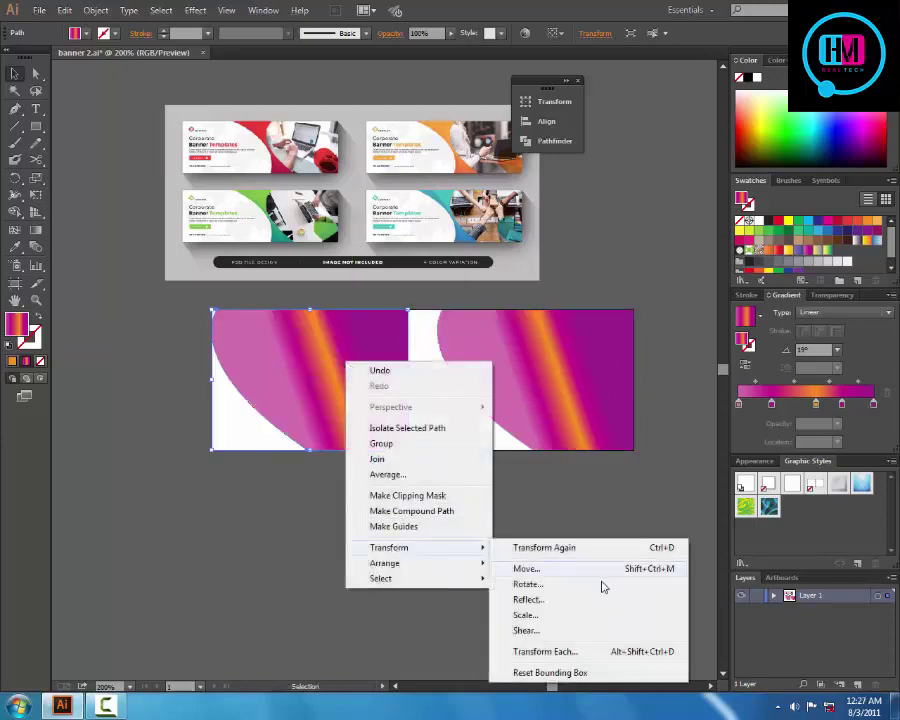
click(525, 597)
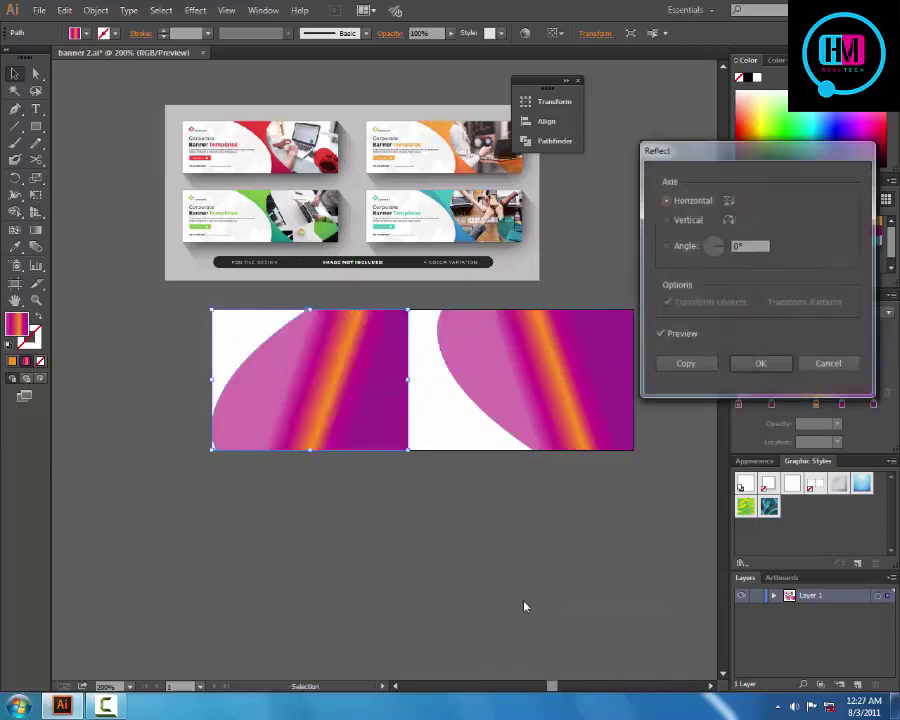
click(678, 221)
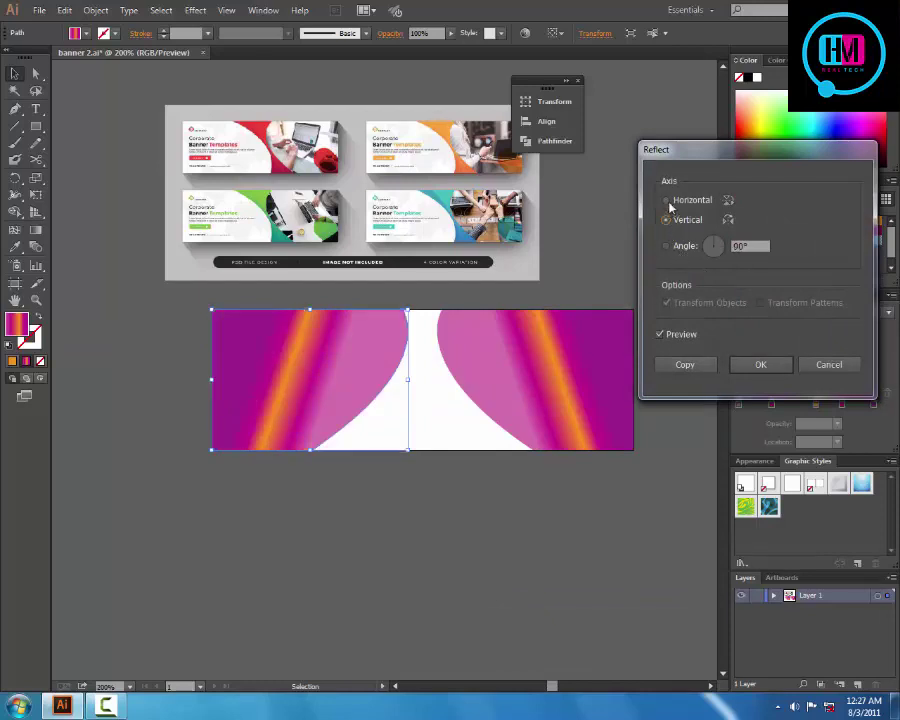
click(667, 200)
click(714, 259)
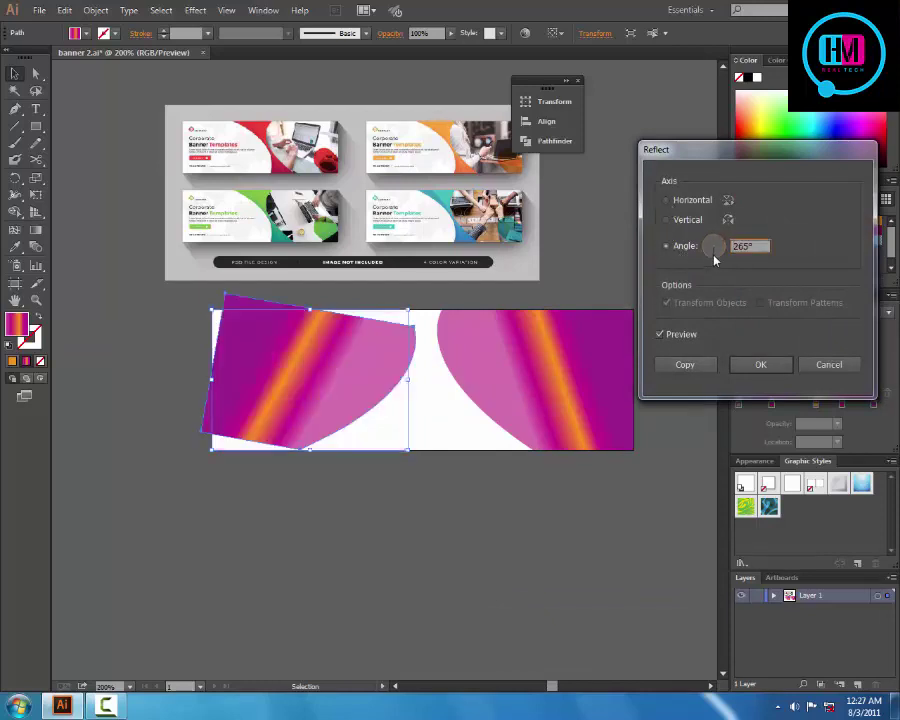
click(822, 364)
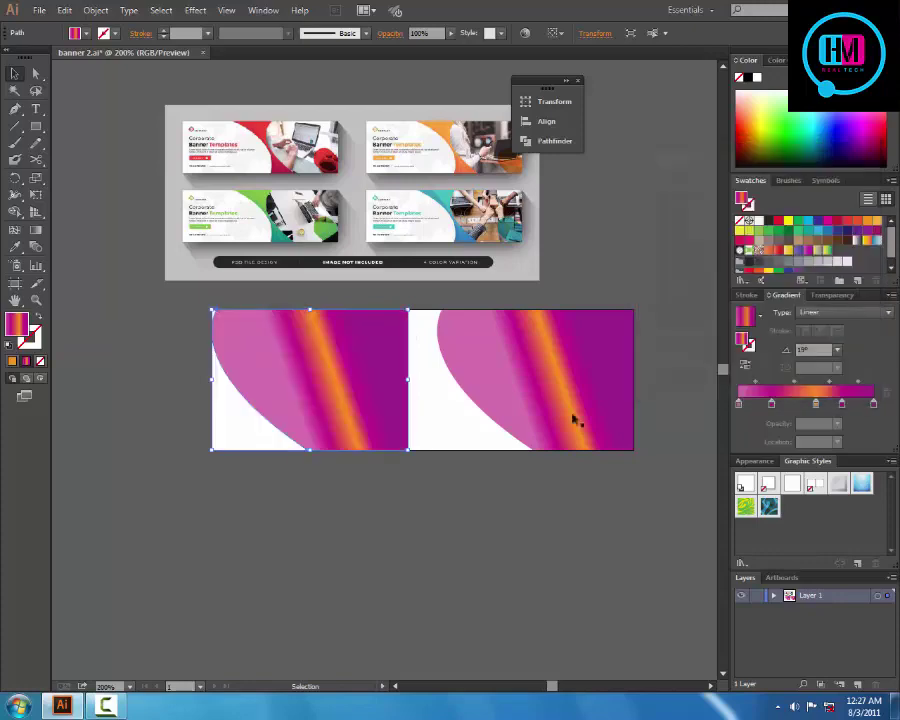
key(Delete)
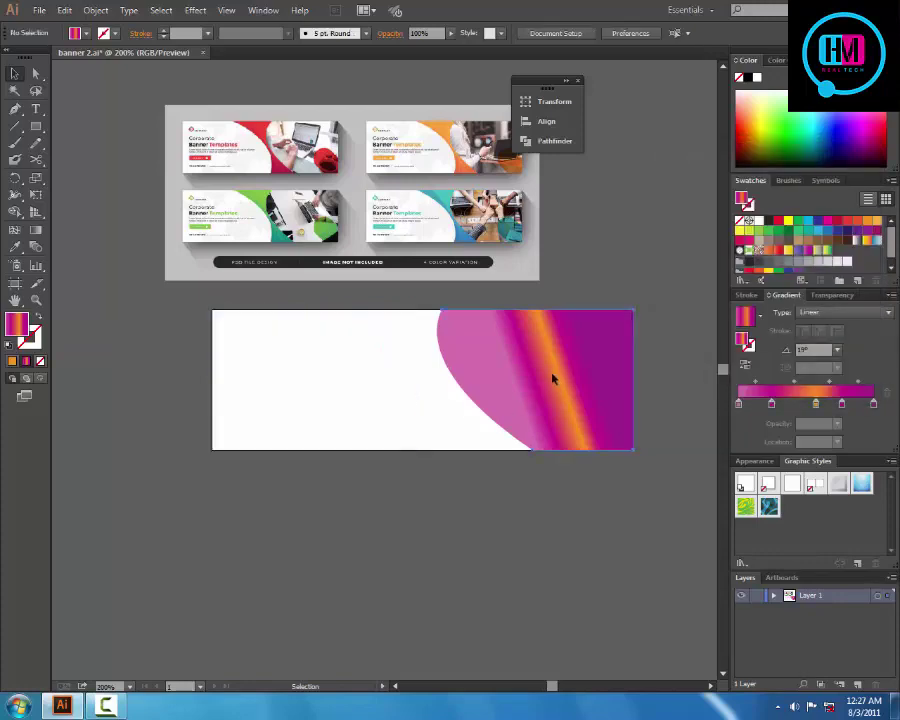
- Copy the shape to the left again and reflect it across the vertical axis
mouse_move(561, 370)
mouse_down()
mouse_move(313, 393)
mouse_move(337, 397)
mouse_up()
right_click(330, 354)
mouse_move(373, 538)
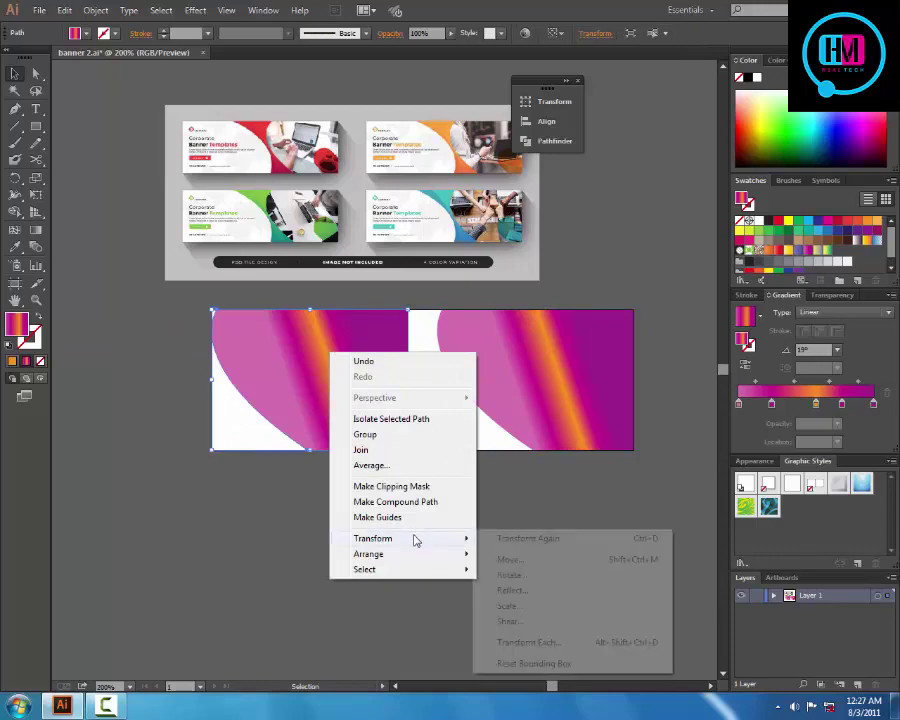
click(511, 590)
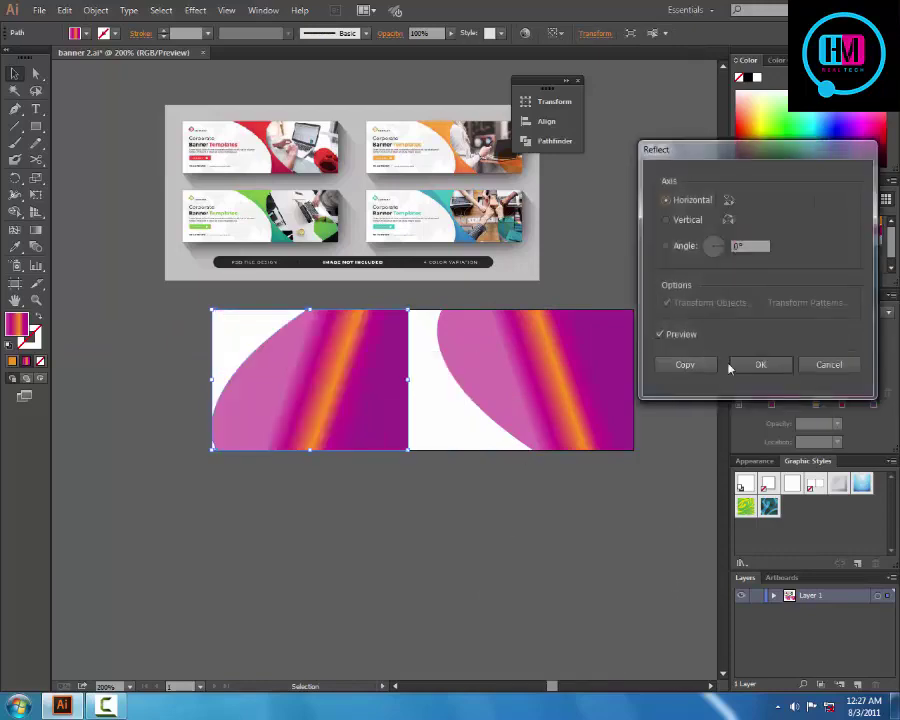
click(754, 362)
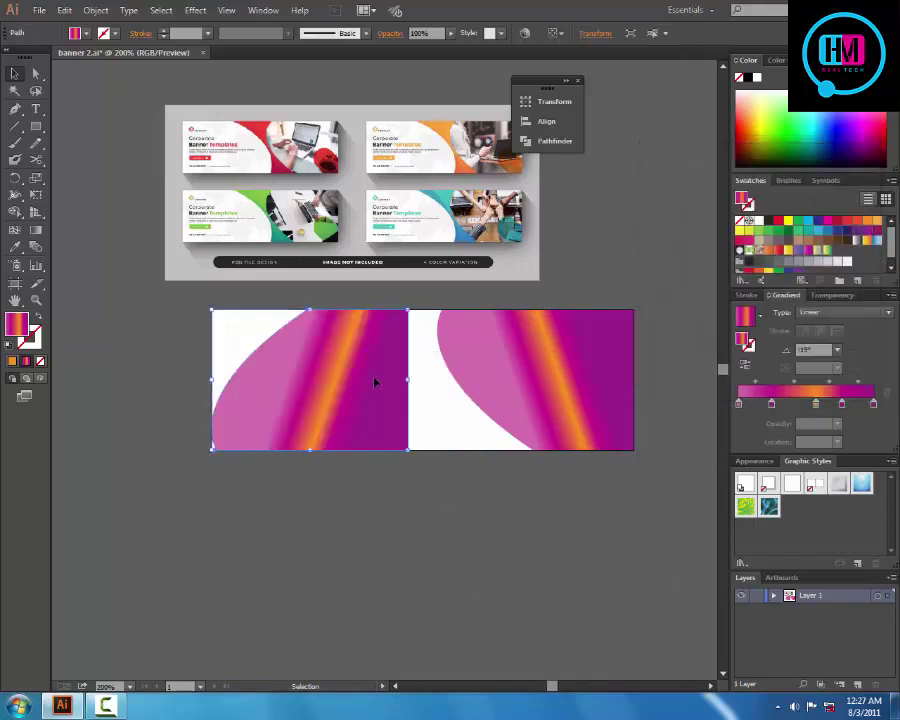
right_click(376, 381)
mouse_move(418, 564)
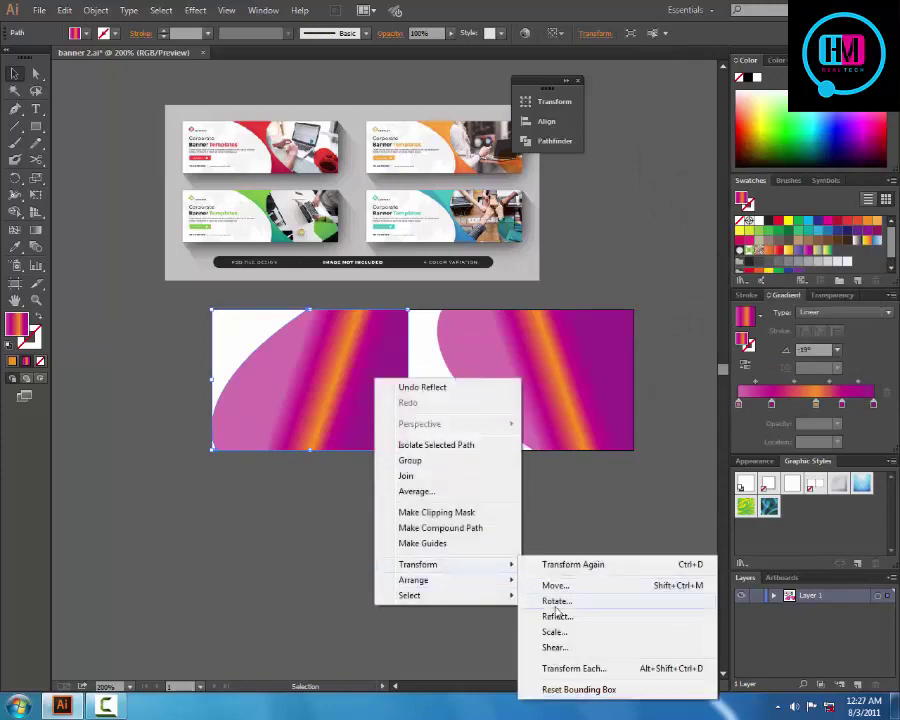
click(556, 612)
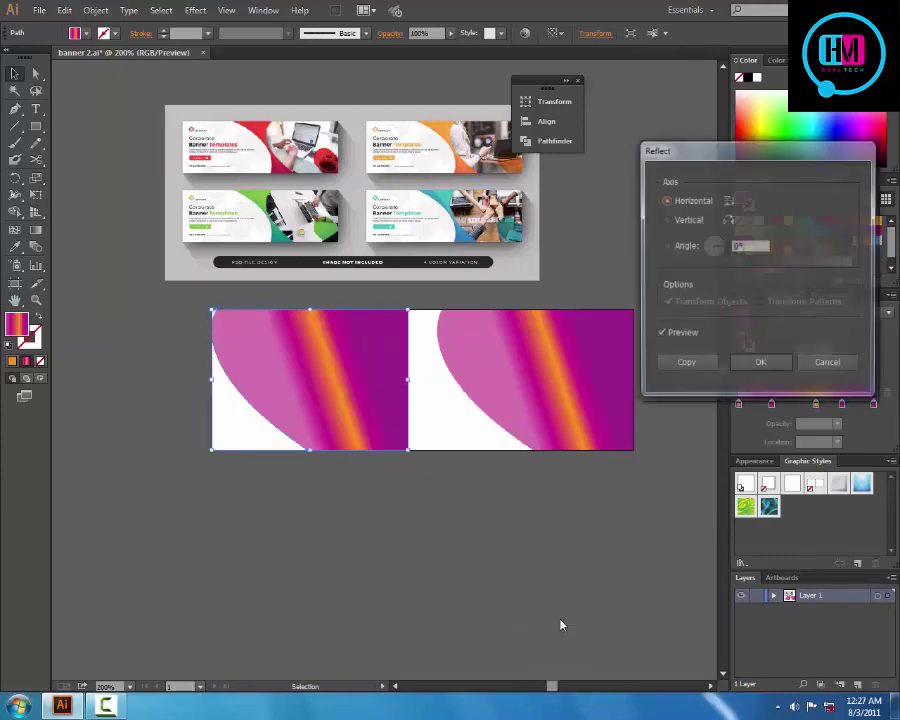
click(667, 222)
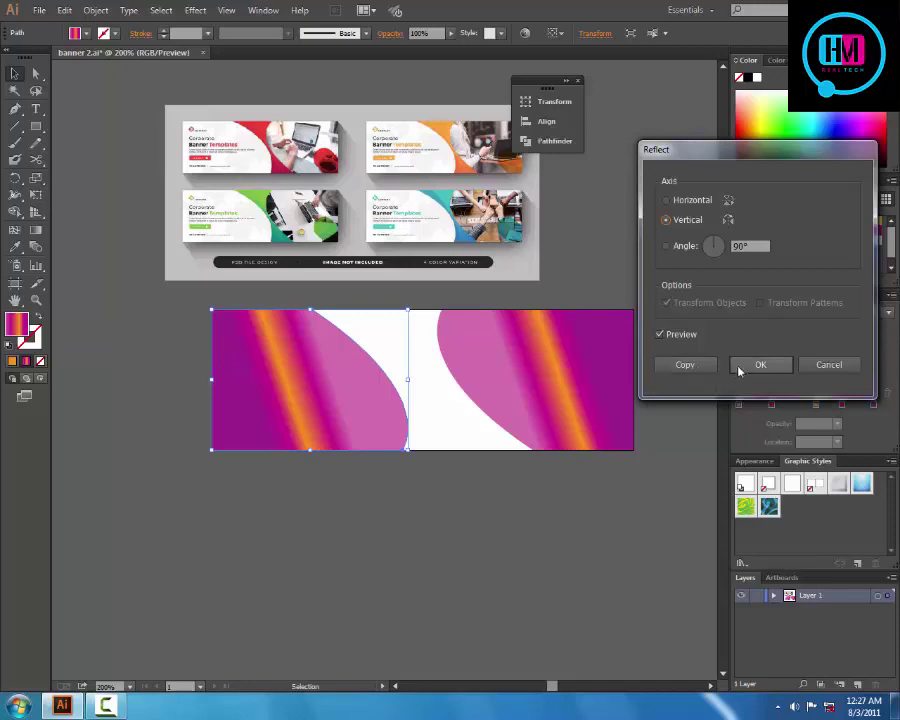
click(742, 369)
click(642, 492)
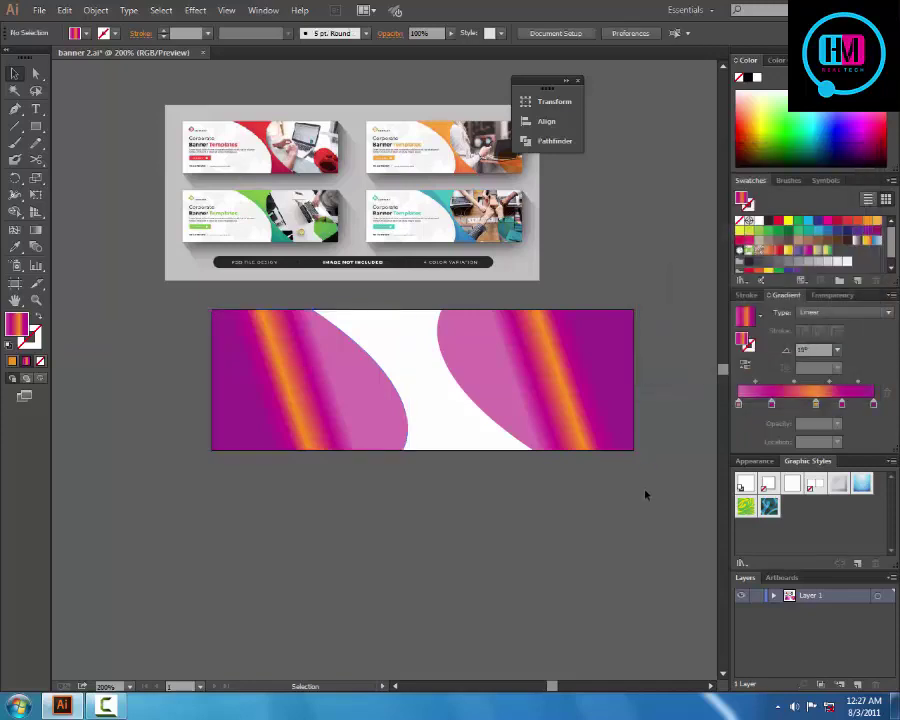
click(308, 420)
- Give the right shape the left shape's solid blue using the Eyedropper
click(797, 220)
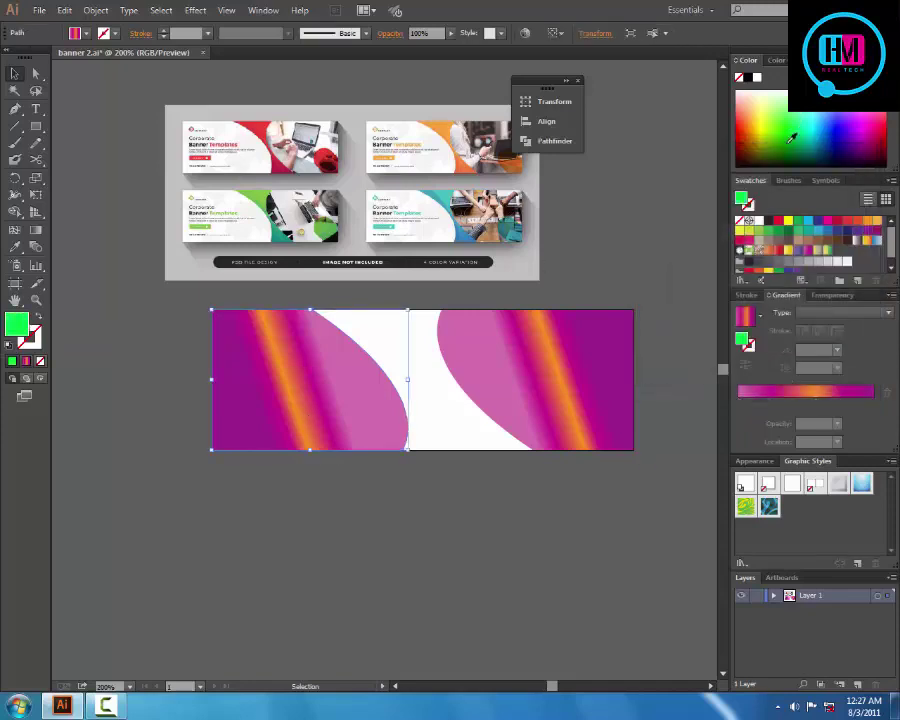
click(765, 251)
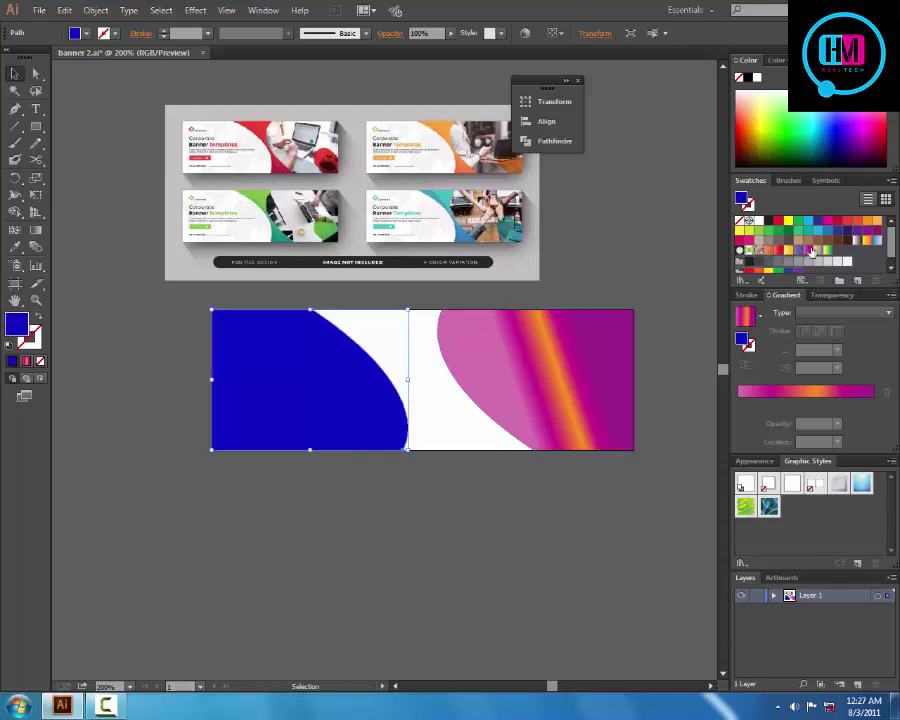
click(548, 368)
key(i)
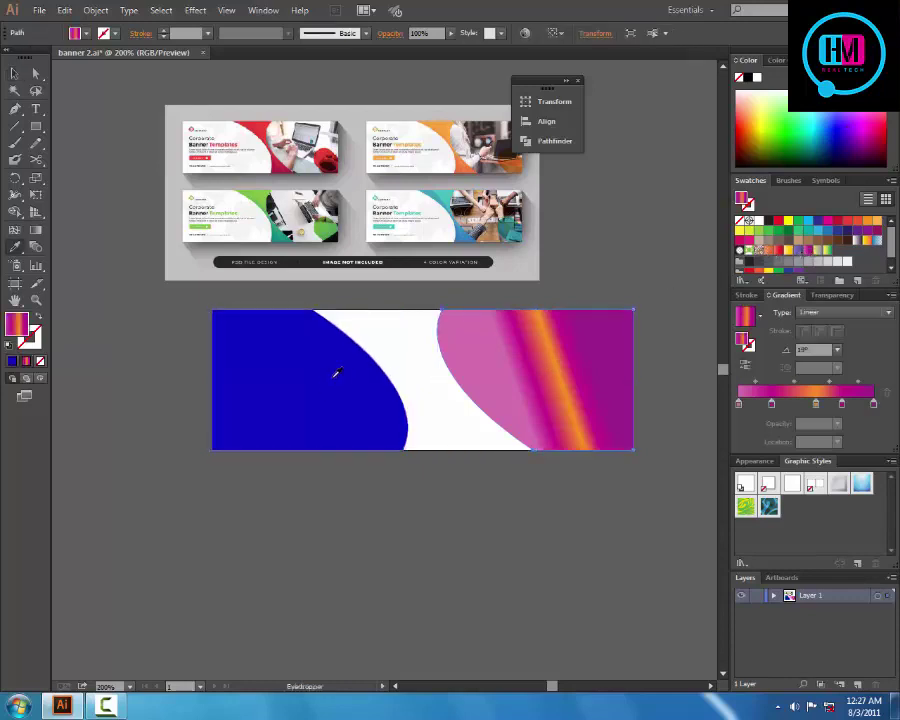
click(326, 365)
click(14, 73)
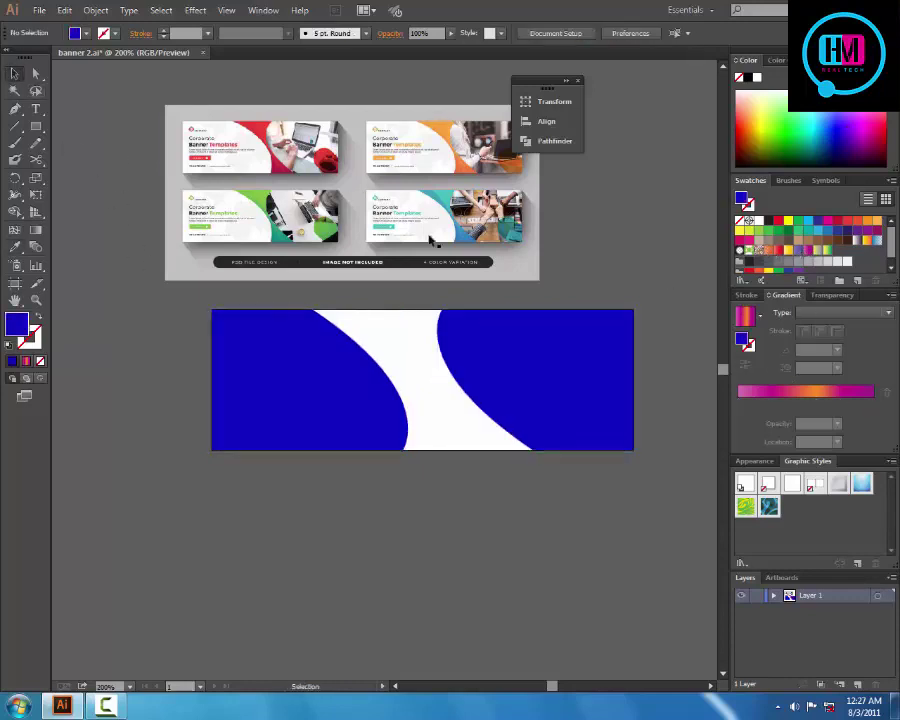
- Nudge the reference image up and set the fill to the magenta-orange gradient
drag(368, 188, 383, 157)
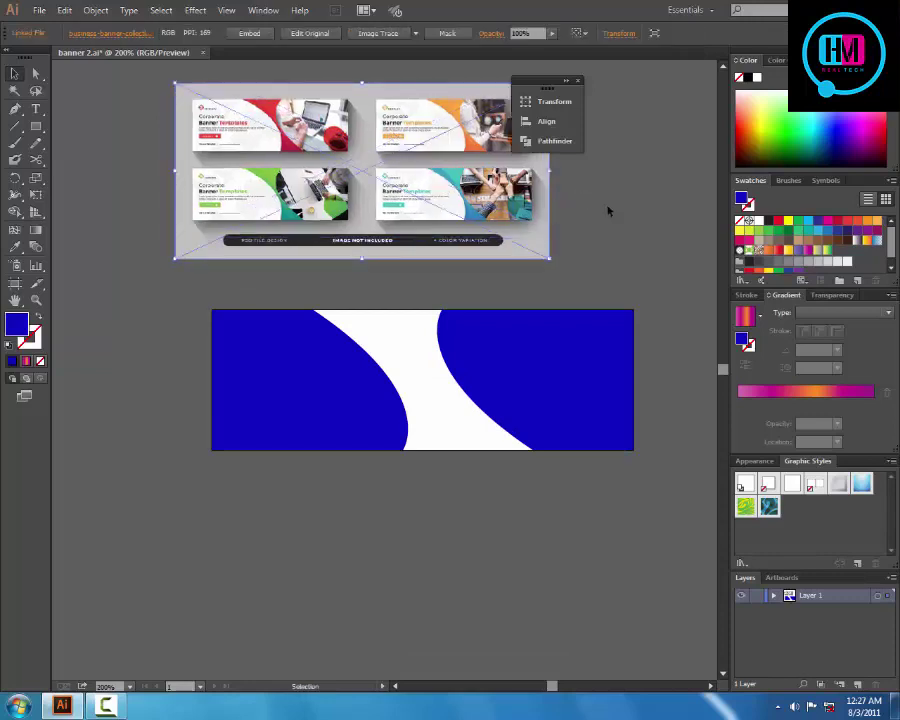
click(608, 210)
click(792, 391)
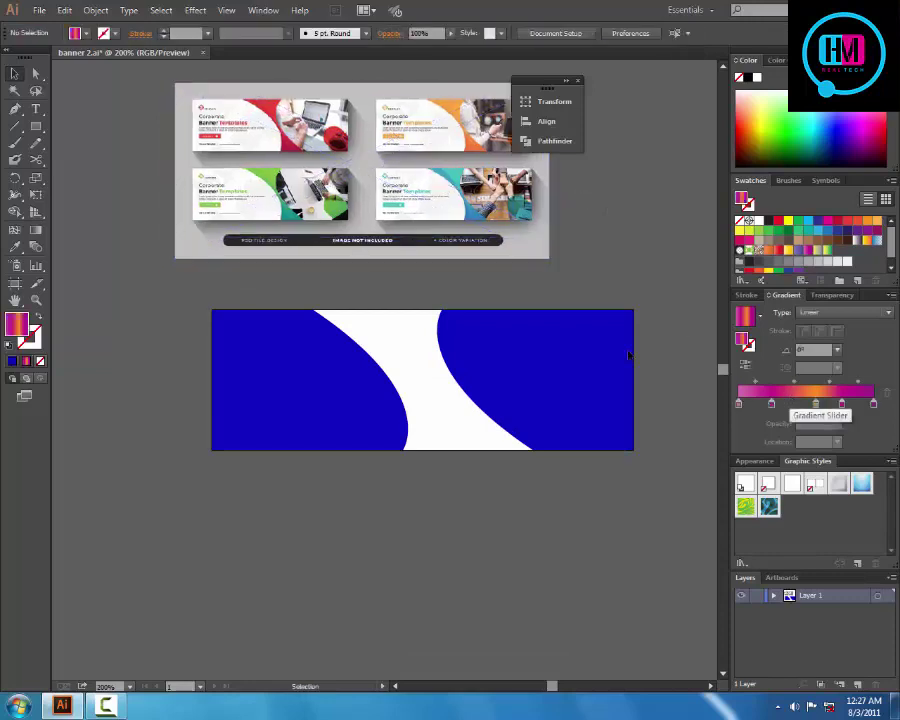
click(36, 126)
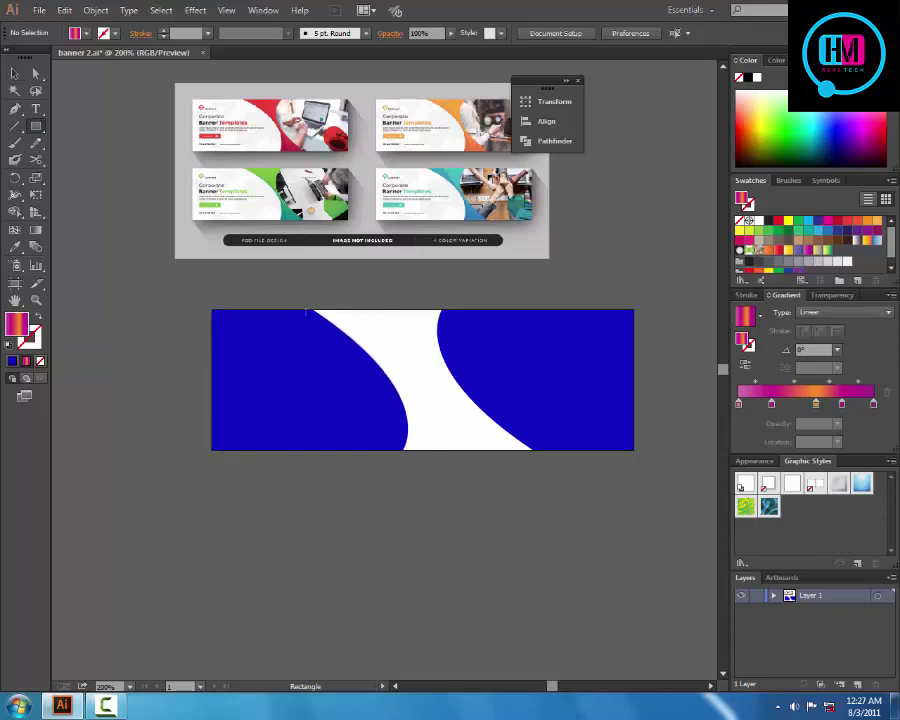
- Draw a gradient rectangle over the banner's middle and send it behind the blue shapes
drag(306, 310, 538, 450)
click(15, 74)
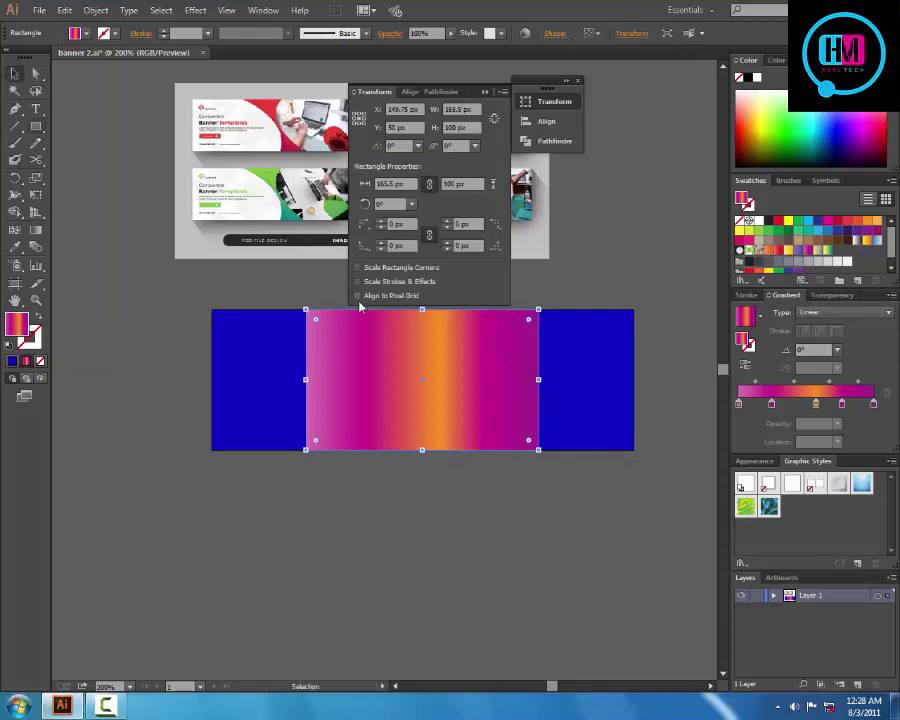
right_click(362, 342)
mouse_move(402, 544)
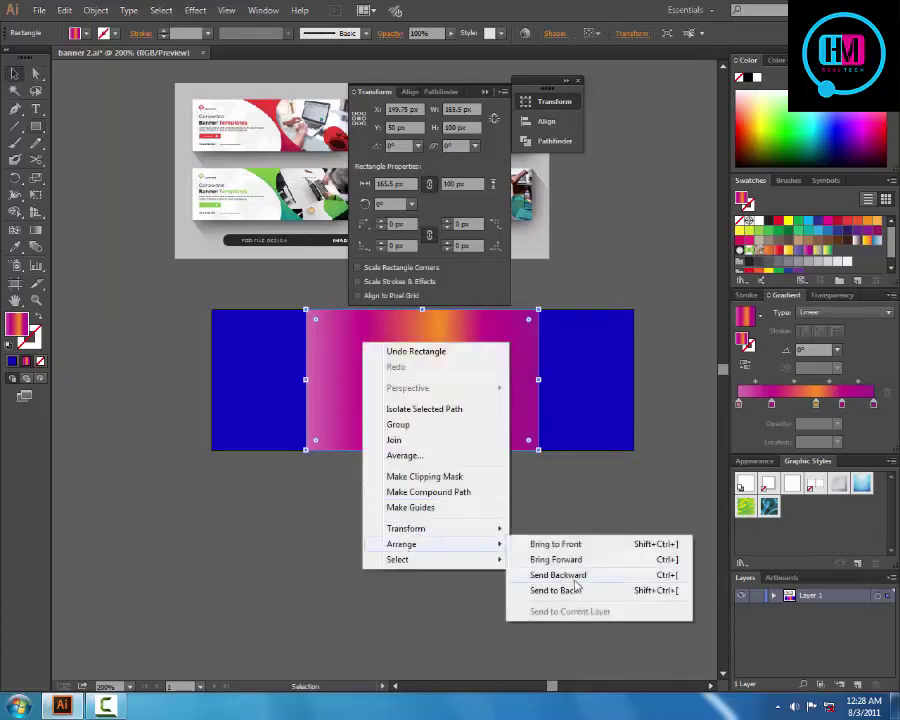
click(572, 590)
click(508, 529)
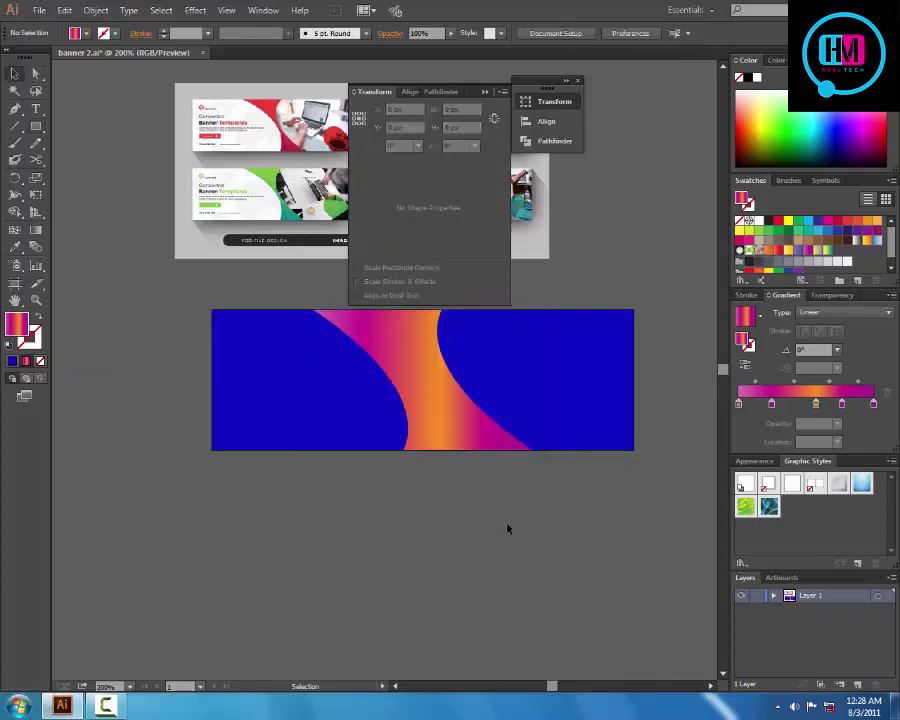
click(458, 408)
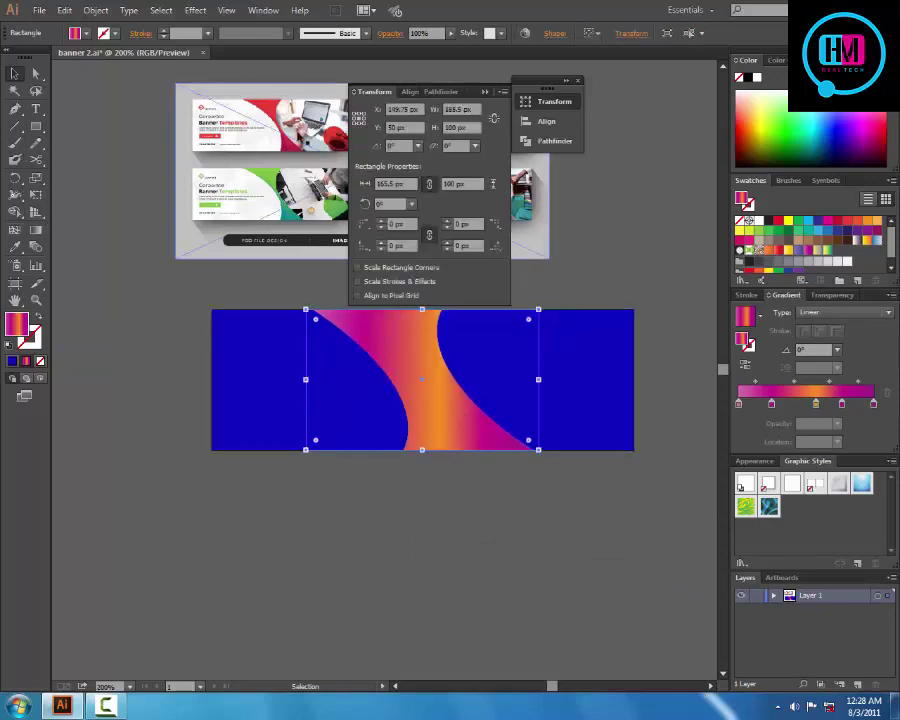
- Angle the rectangle's magenta-orange gradient diagonally at about 150° and position the orange band
click(36, 230)
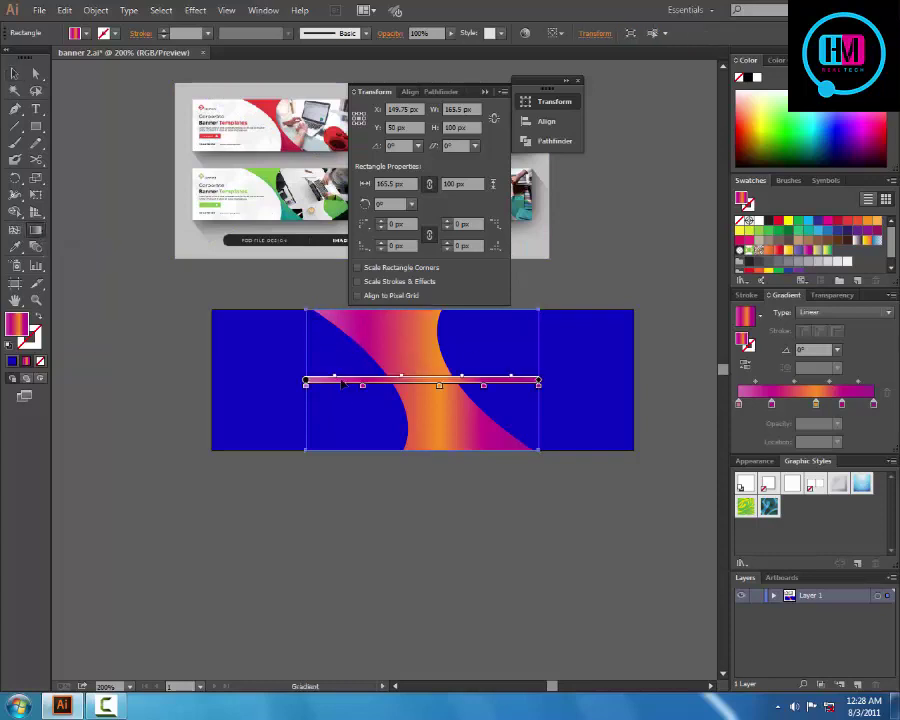
mouse_move(338, 363)
mouse_down()
mouse_move(533, 378)
mouse_move(524, 364)
mouse_move(316, 395)
mouse_up()
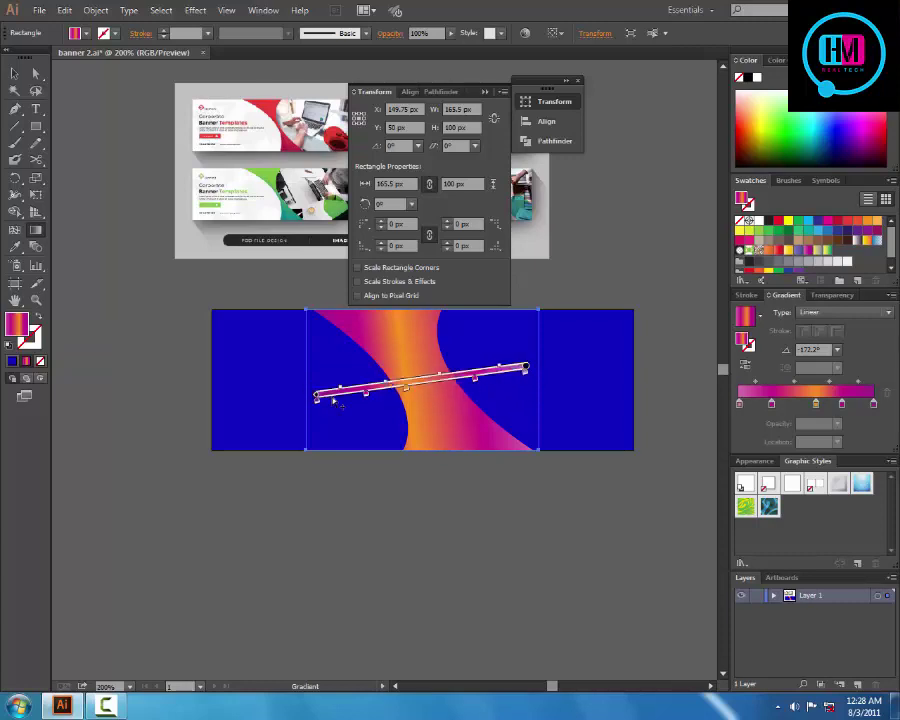
mouse_move(413, 381)
mouse_down()
mouse_move(398, 384)
mouse_move(393, 398)
mouse_move(432, 390)
mouse_up()
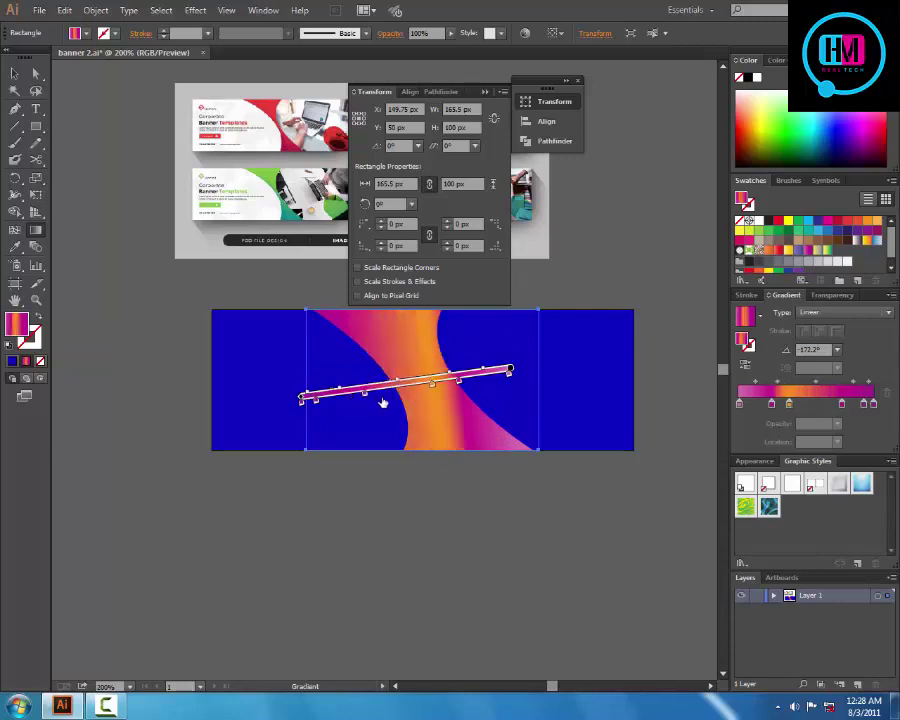
mouse_move(510, 372)
mouse_down()
mouse_move(302, 410)
mouse_move(313, 440)
mouse_move(306, 428)
mouse_move(298, 441)
mouse_up()
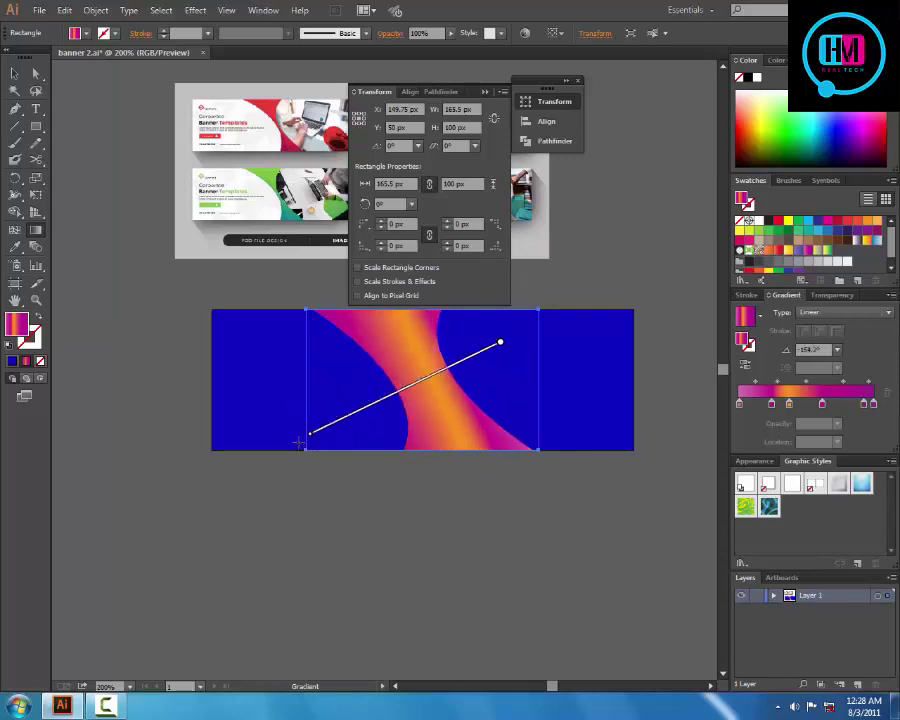
drag(309, 437, 303, 447)
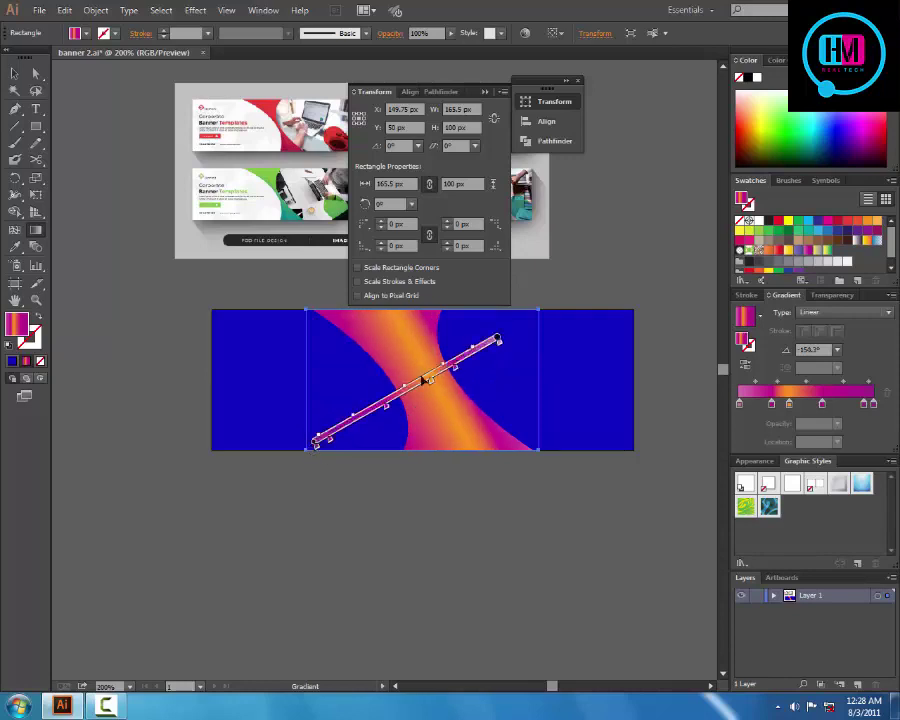
drag(391, 391, 376, 402)
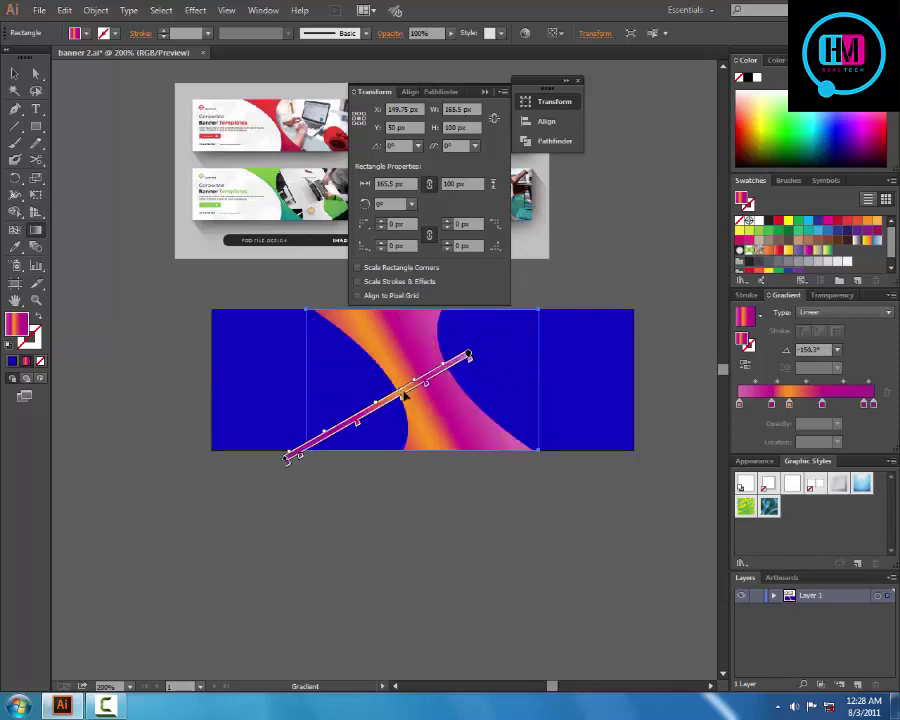
drag(408, 393, 469, 366)
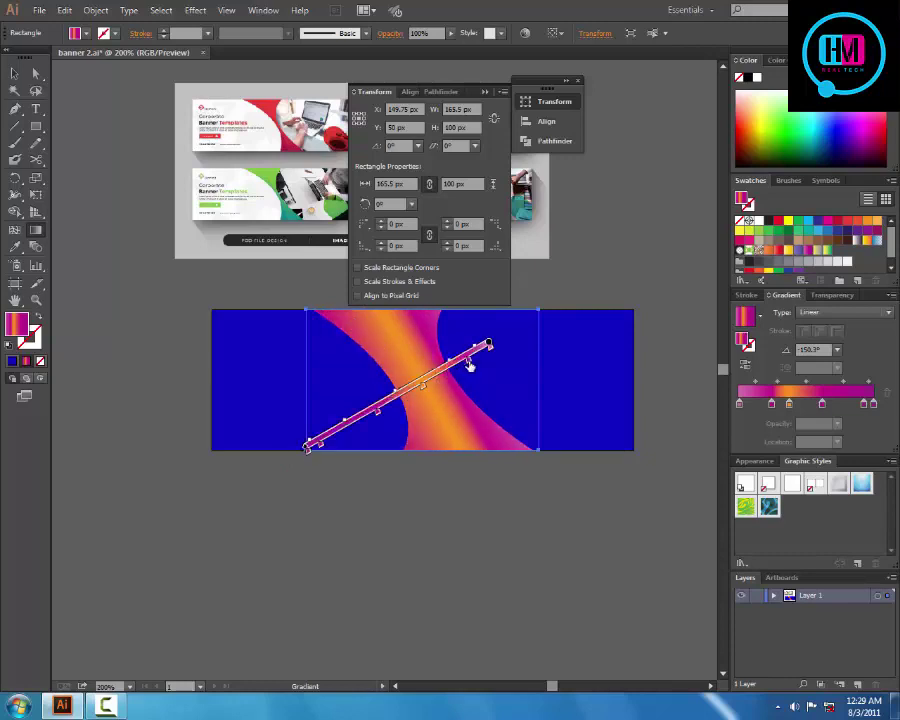
drag(423, 392, 415, 398)
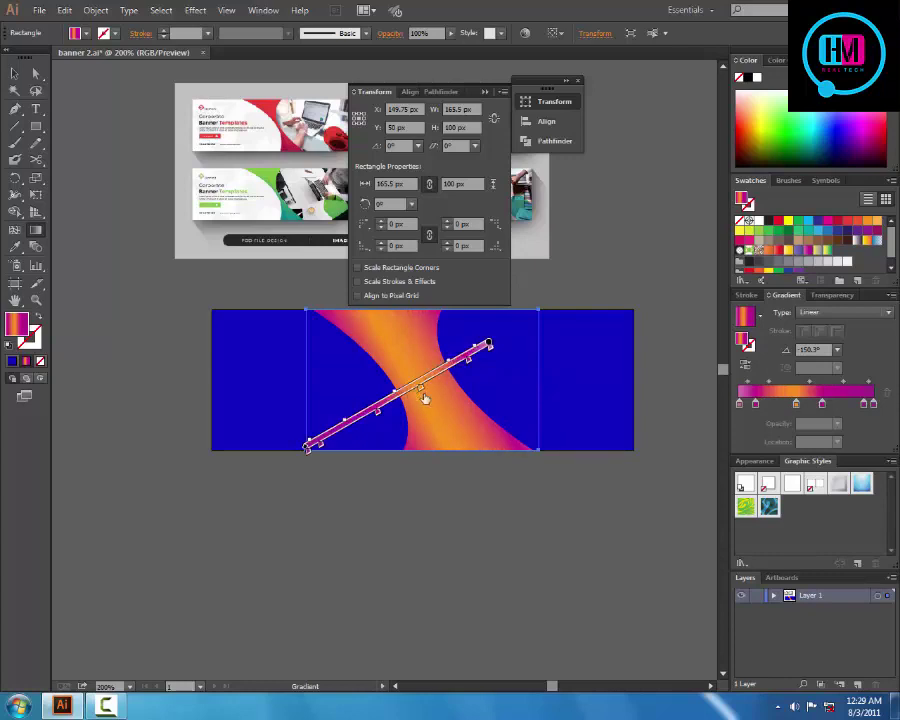
drag(414, 396, 424, 394)
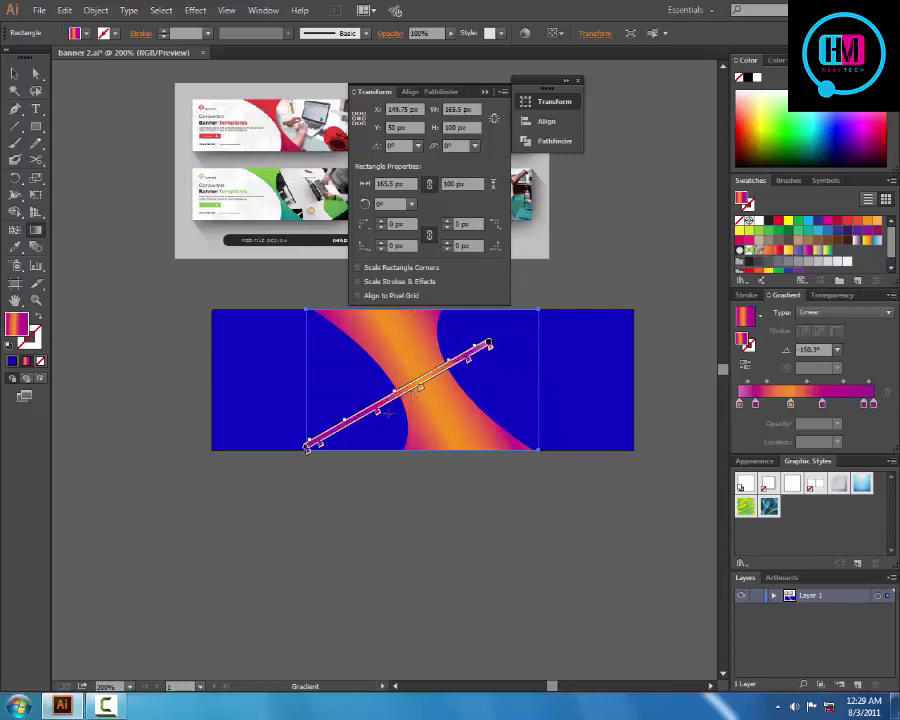
- Change a gradient stop to CMYK Red and set the end stop location to 92.95%
double_click(339, 440)
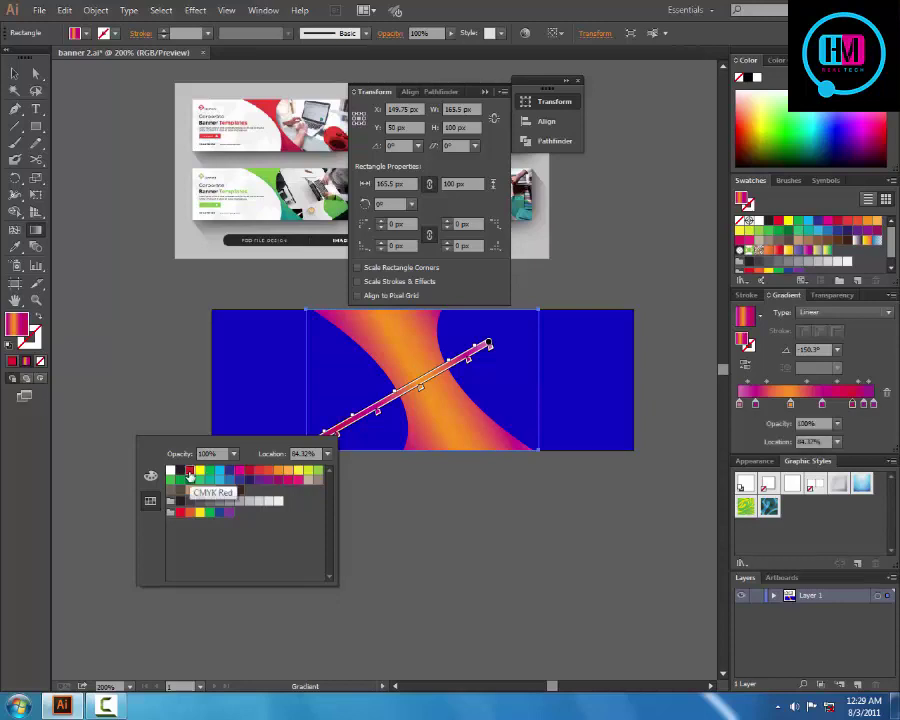
click(189, 470)
drag(325, 433, 307, 447)
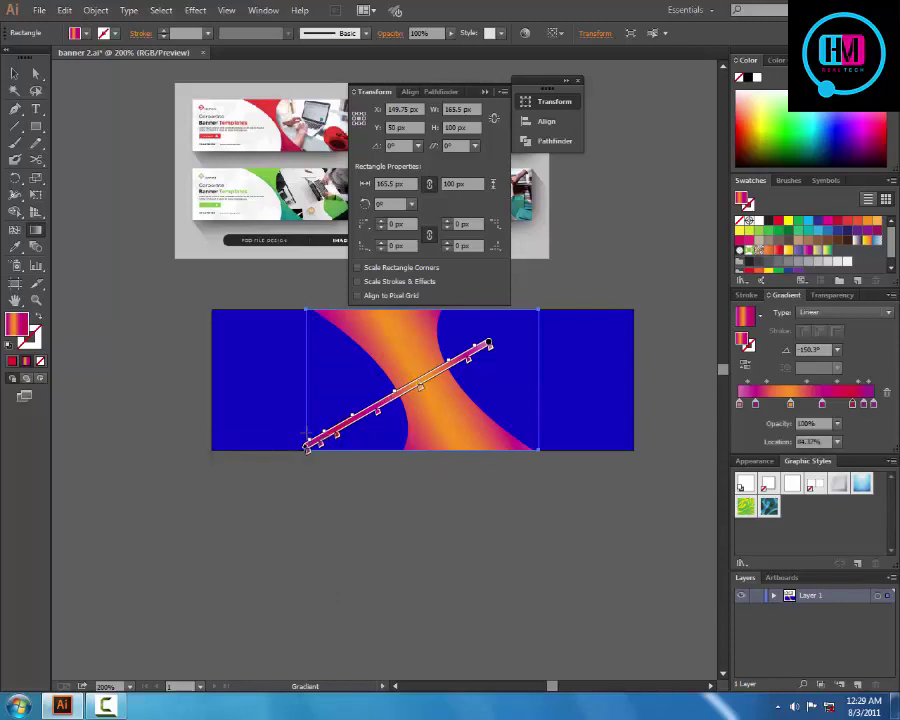
double_click(318, 447)
drag(401, 404, 417, 393)
key(ctrl+z)
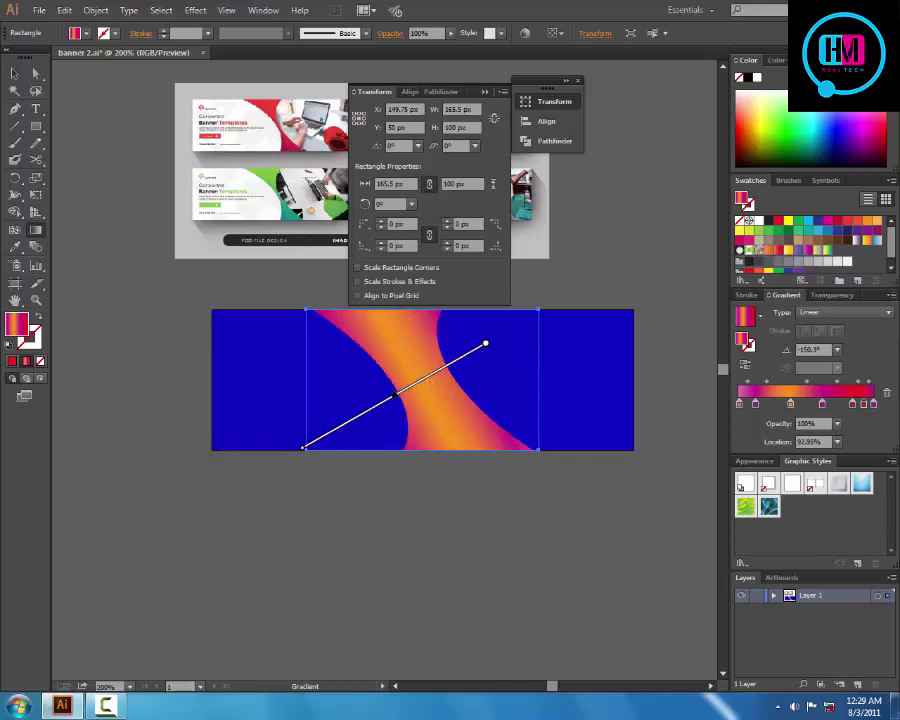
click(434, 372)
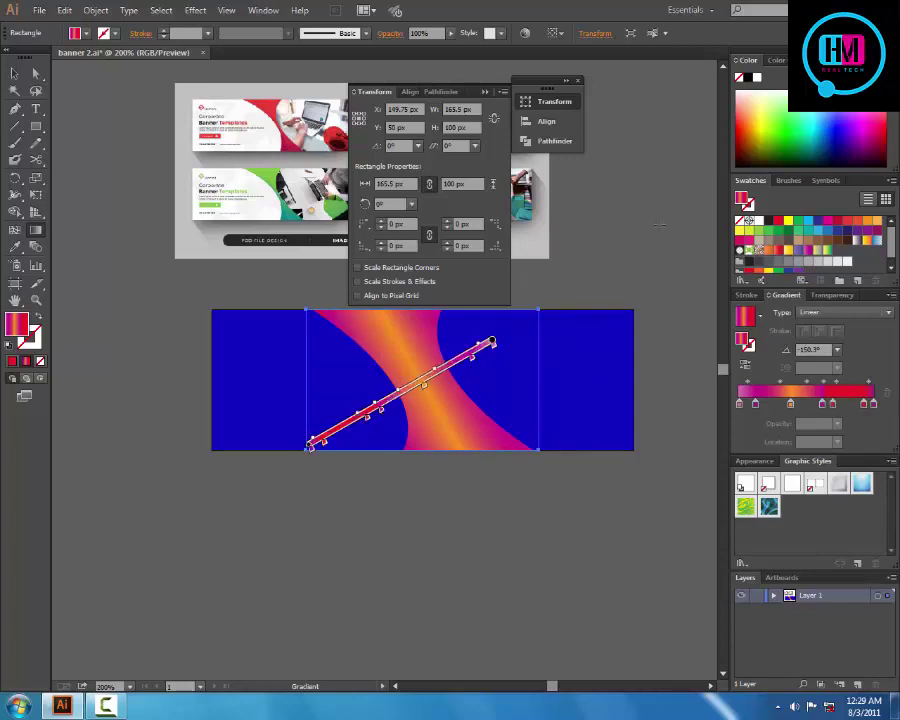
click(576, 102)
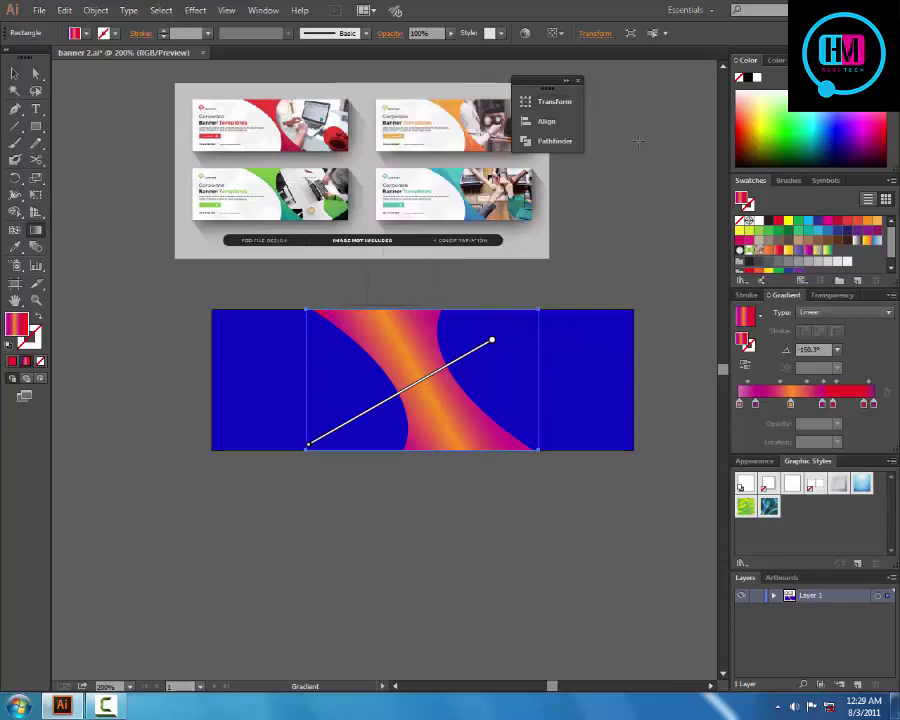
- Fill both blue side shapes with white, copying the white to the right one by Eyedropper
click(14, 73)
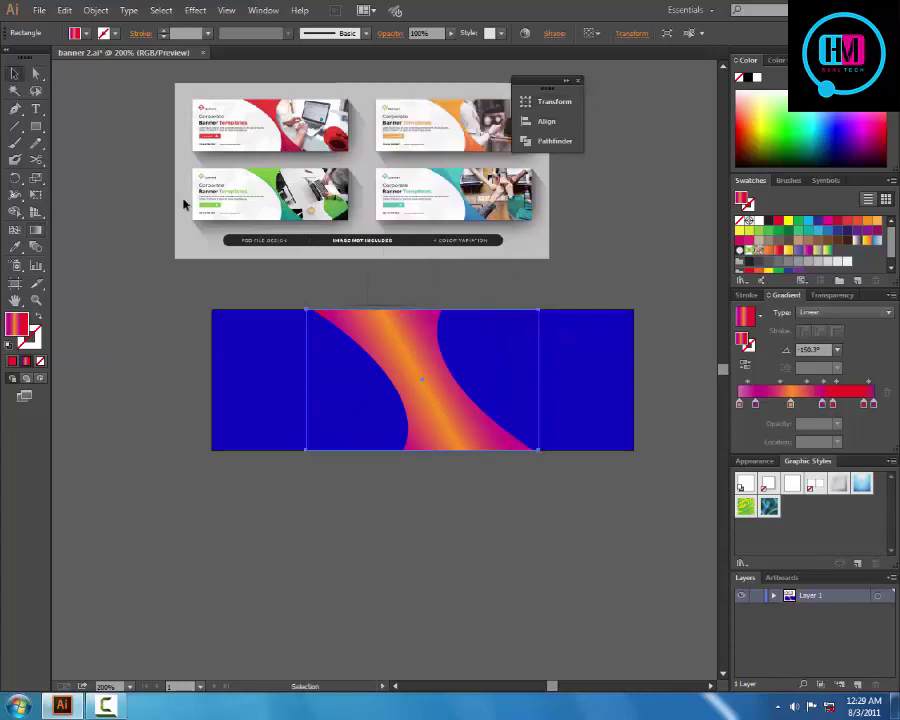
click(296, 428)
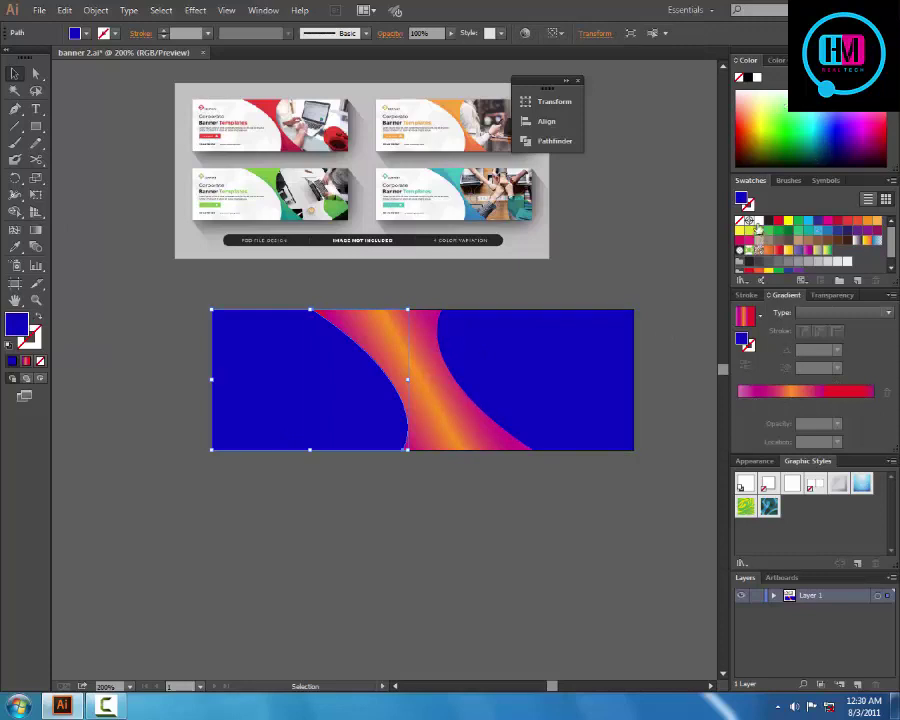
click(757, 220)
click(664, 240)
click(605, 343)
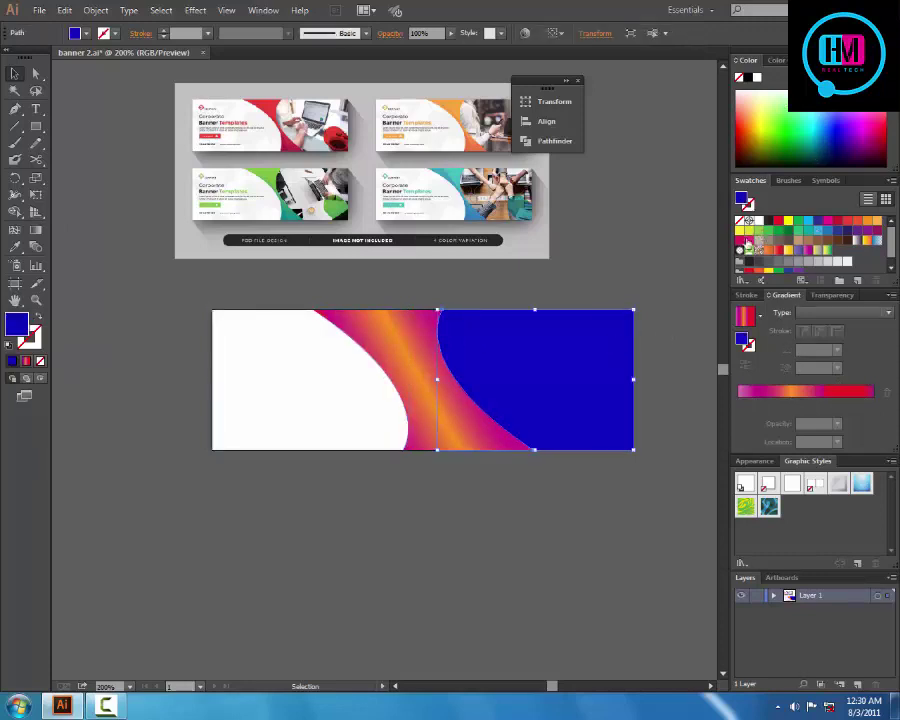
key(i)
click(356, 367)
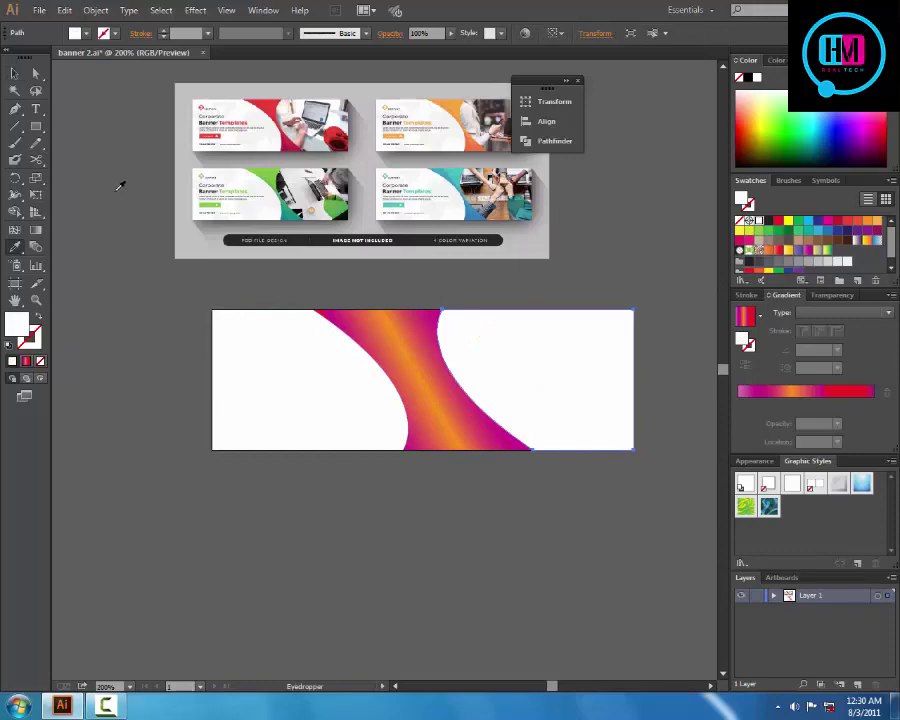
click(14, 73)
click(412, 340)
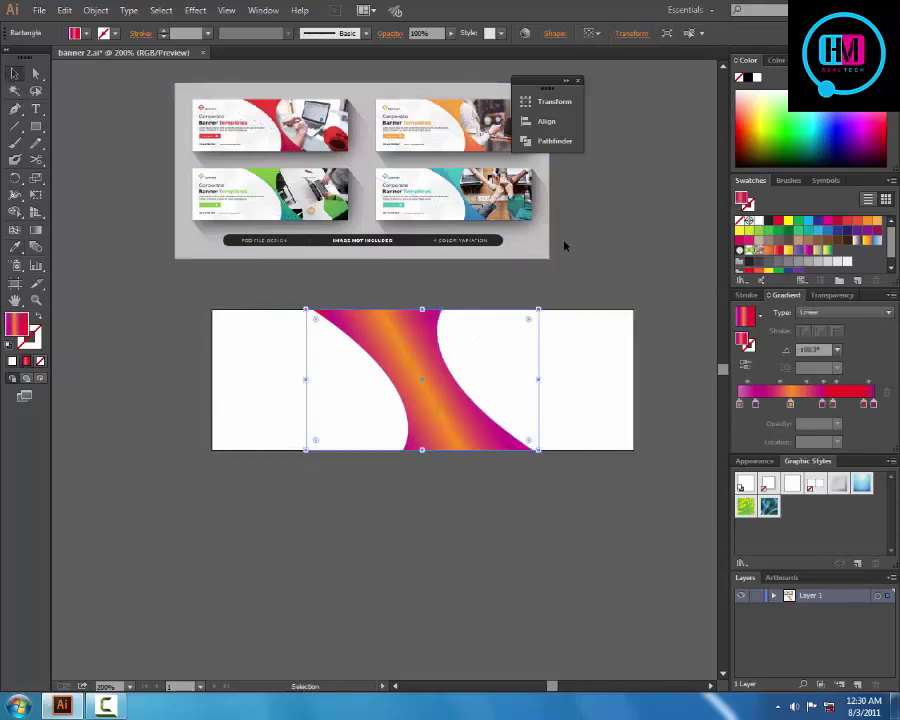
click(394, 270)
- Zoom in on the banner's left side and draw a small rectangle outside the artboard
key(a)
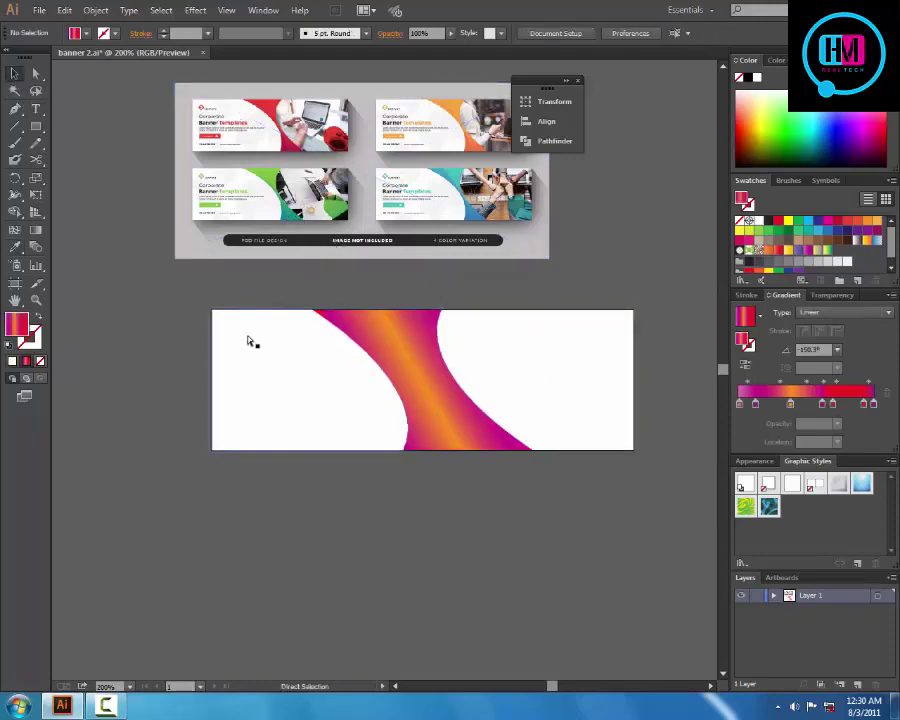
scroll(249, 341, up, 1)
drag(106, 238, 226, 351)
mouse_move(37, 127)
mouse_down()
mouse_move(95, 180)
mouse_move(100, 126)
mouse_up()
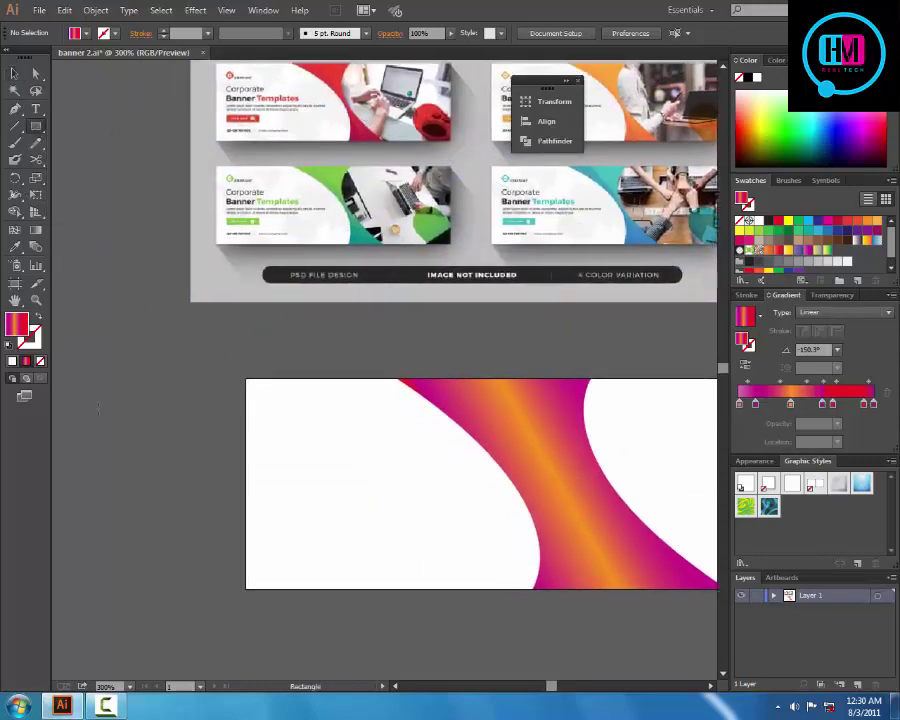
drag(95, 349, 206, 397)
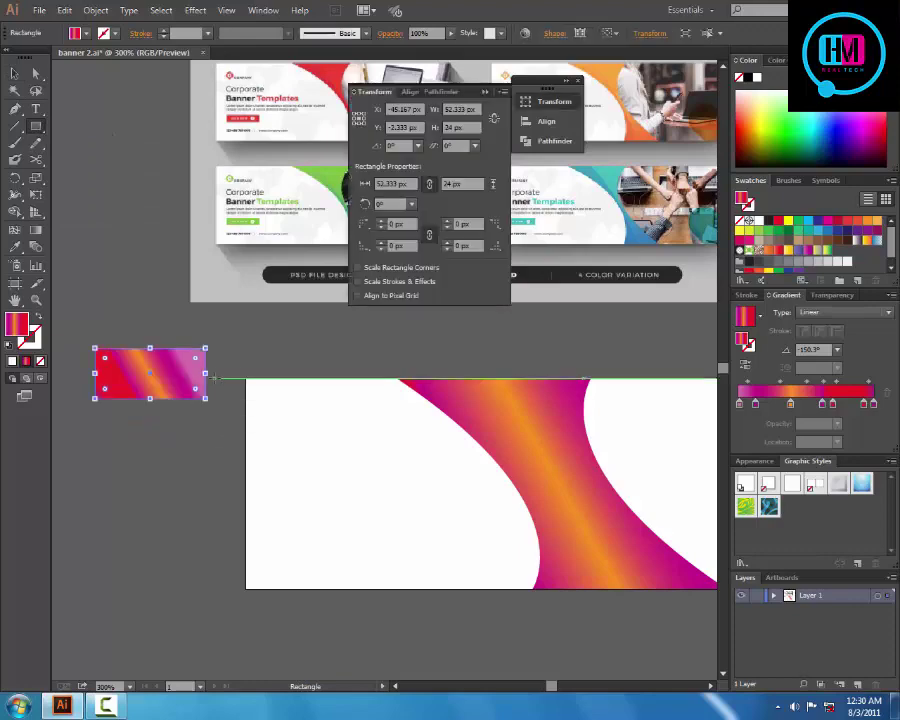
- Fill the rectangle with solid red and round its top-right corner to about 16 px
click(85, 35)
click(34, 44)
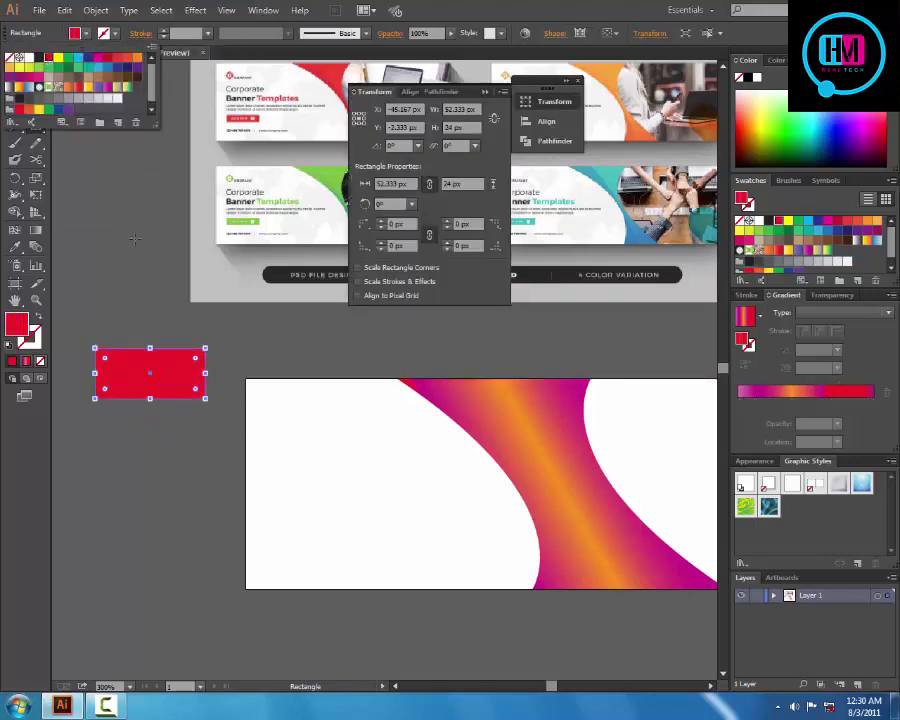
drag(195, 358, 178, 372)
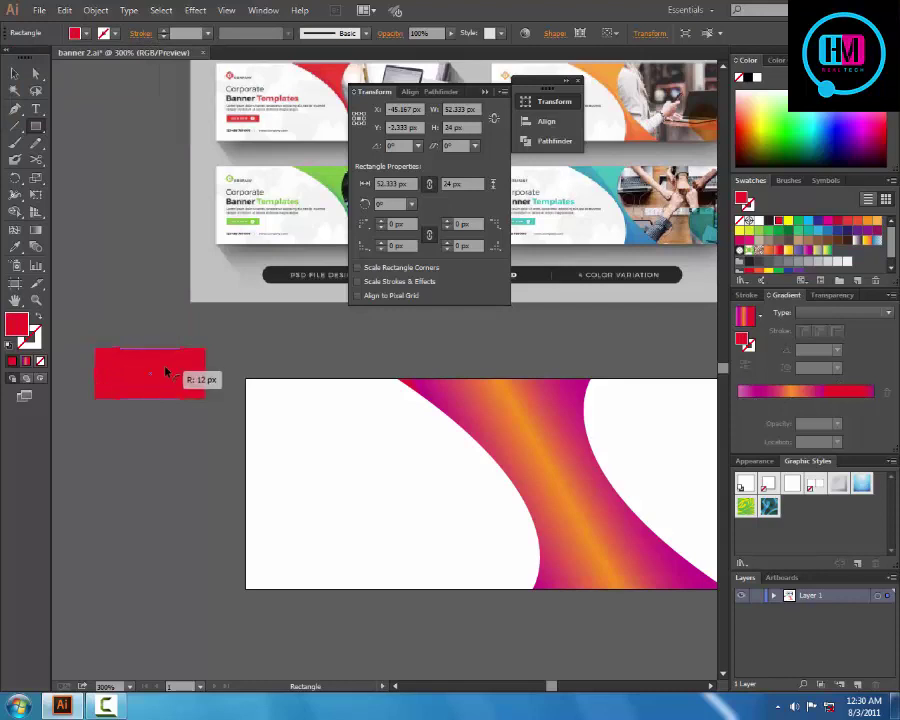
key(ctrl+z)
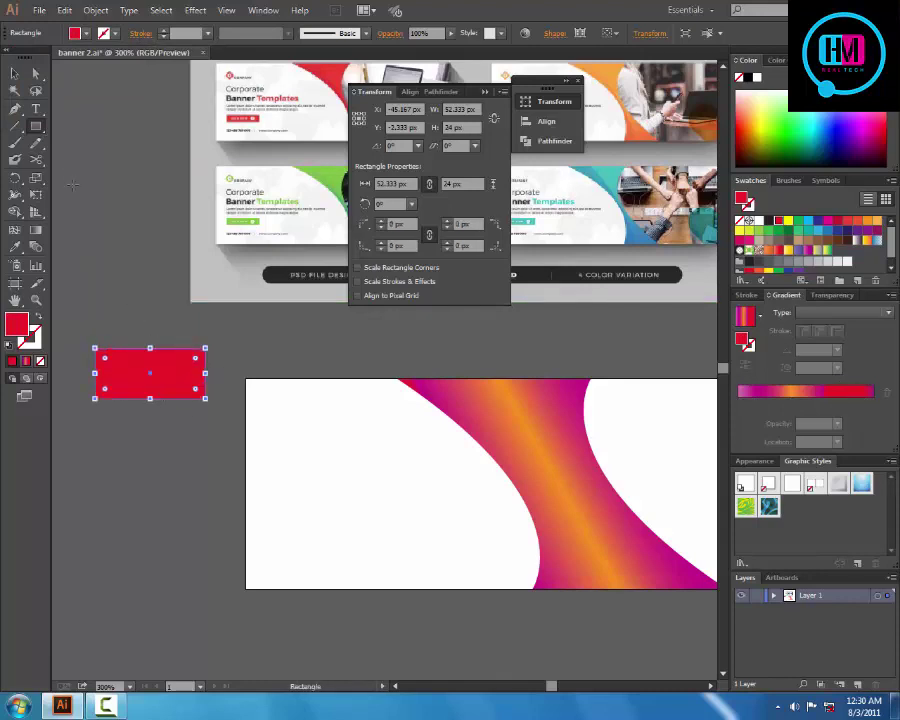
click(130, 296)
click(150, 386)
key(a)
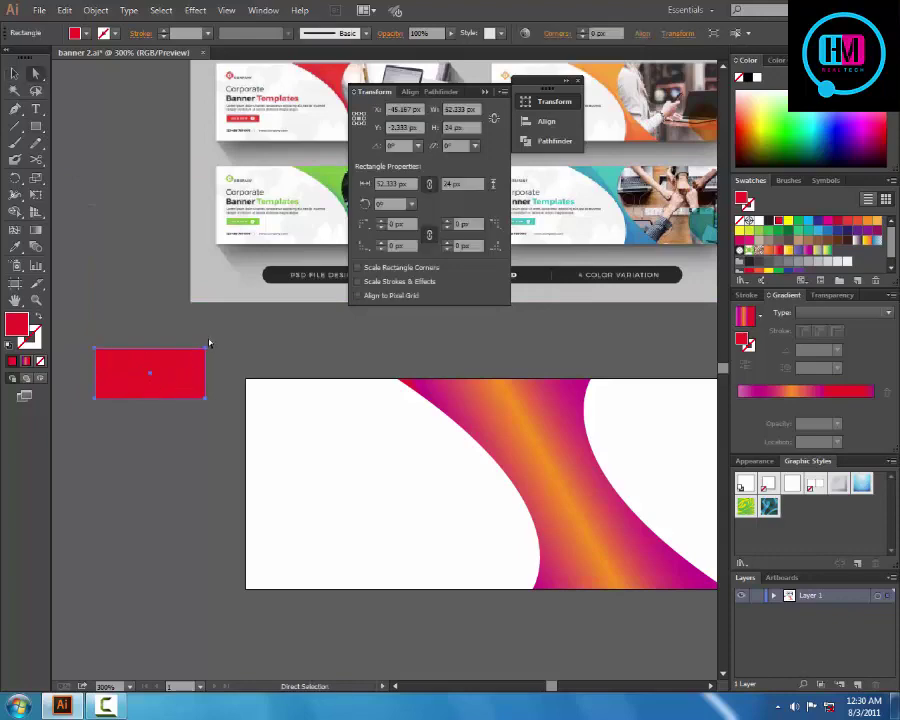
click(205, 349)
drag(195, 358, 159, 375)
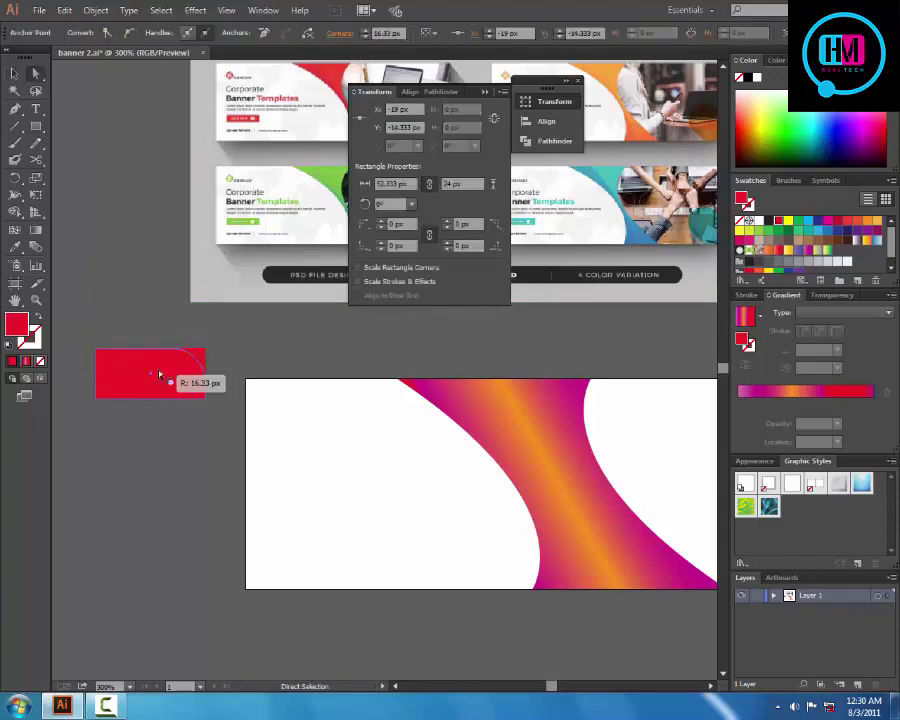
- Round the left corner to about 20 px, slightly round the bottom-right, and move it onto the banner's upper left
click(120, 305)
click(120, 392)
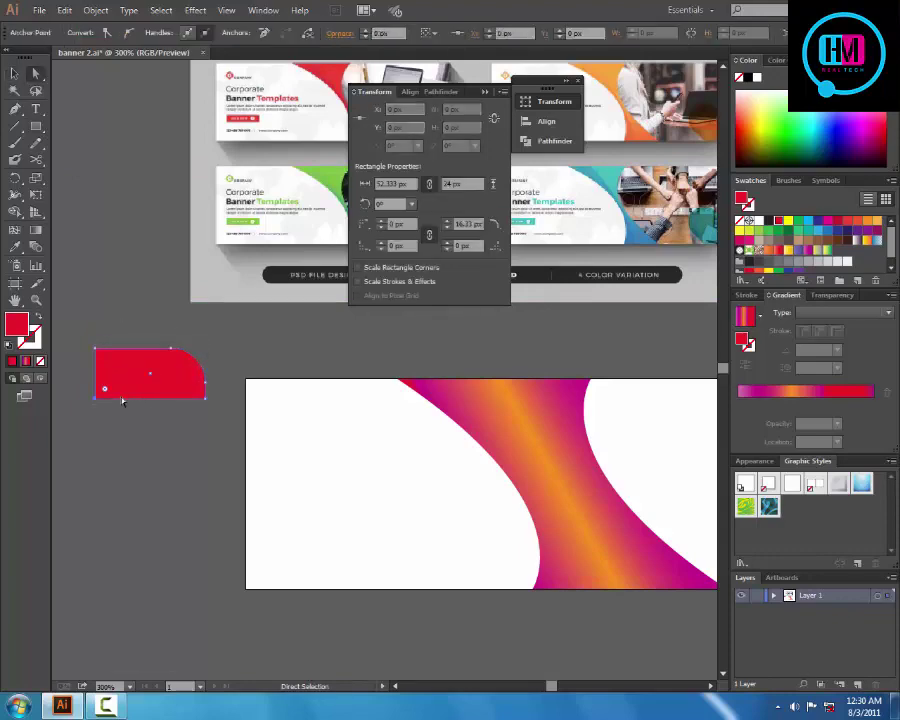
click(128, 304)
click(95, 350)
mouse_move(104, 356)
mouse_down()
mouse_move(126, 362)
mouse_move(113, 370)
mouse_up()
click(130, 293)
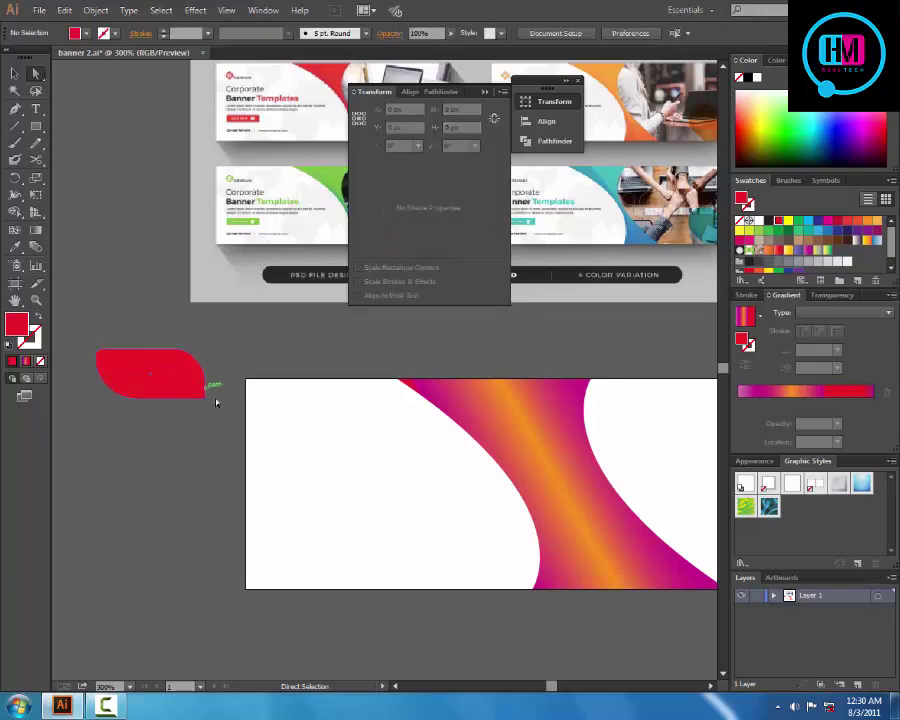
click(204, 398)
drag(196, 390, 186, 384)
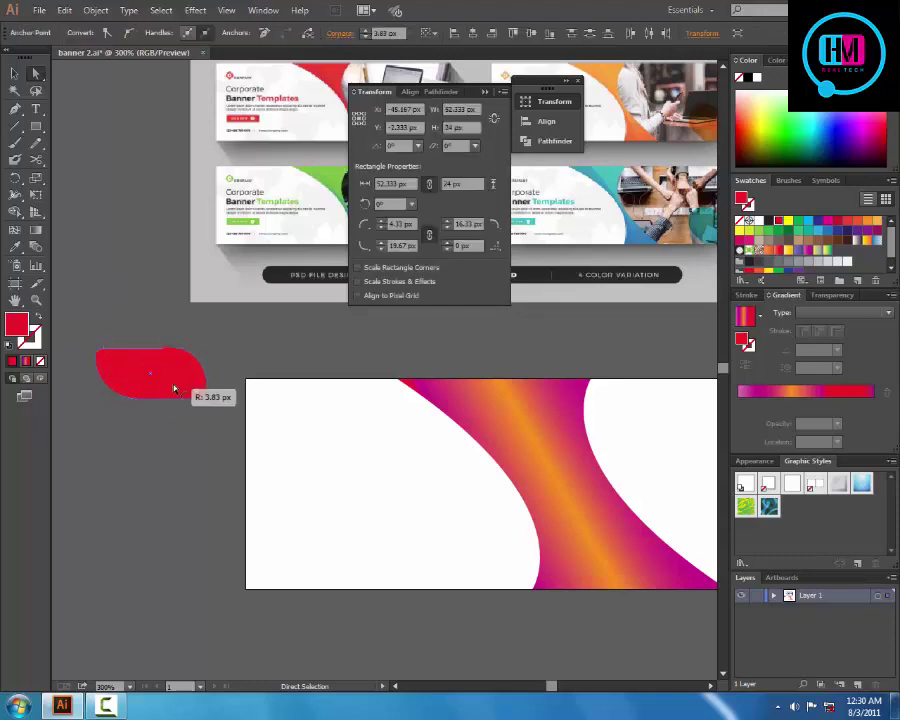
click(168, 453)
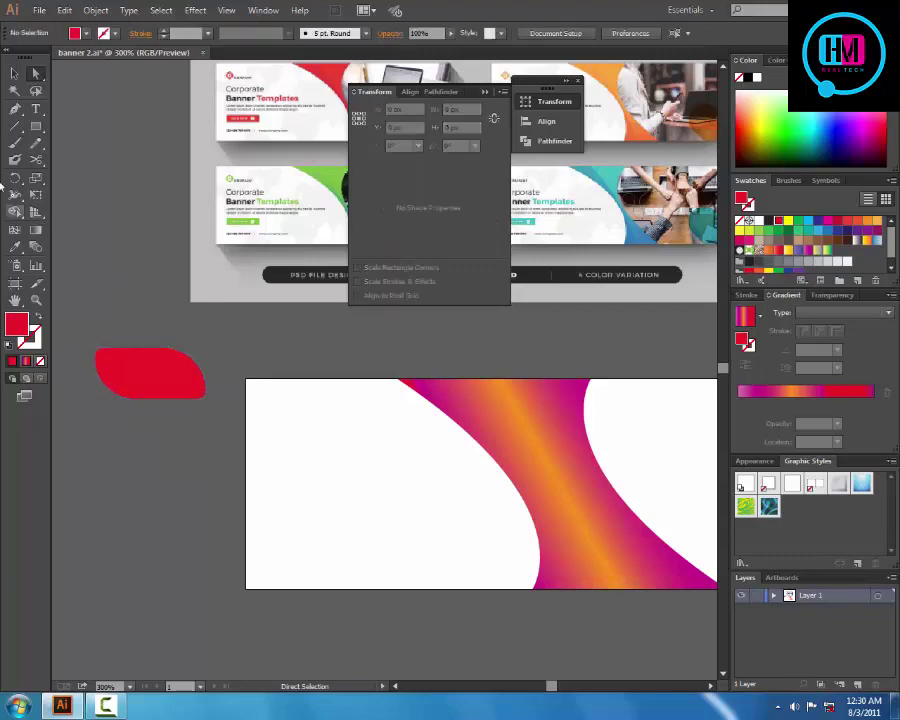
click(12, 74)
mouse_move(190, 361)
mouse_down()
mouse_move(372, 414)
mouse_move(393, 457)
mouse_move(365, 455)
mouse_up()
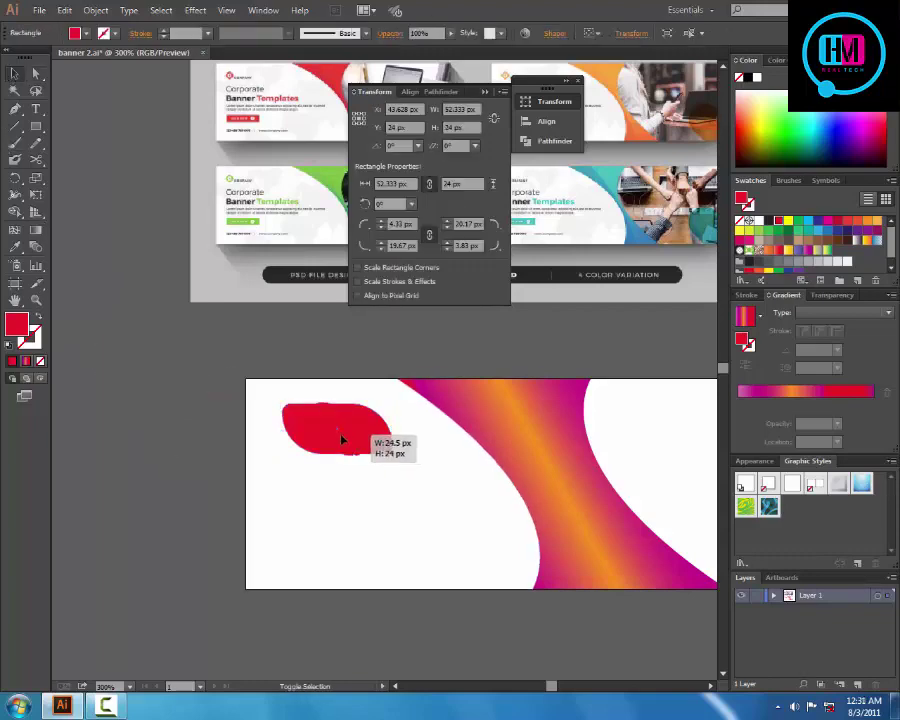
- Restore the red shape's width and collapse the floating Transform panels into icons
key(ctrl+z)
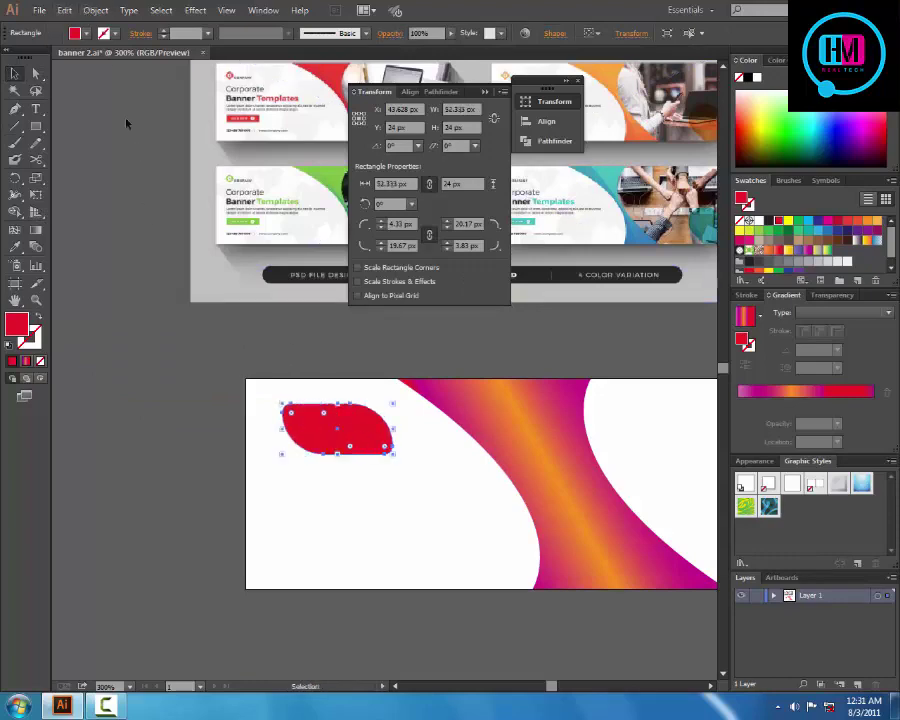
click(92, 11)
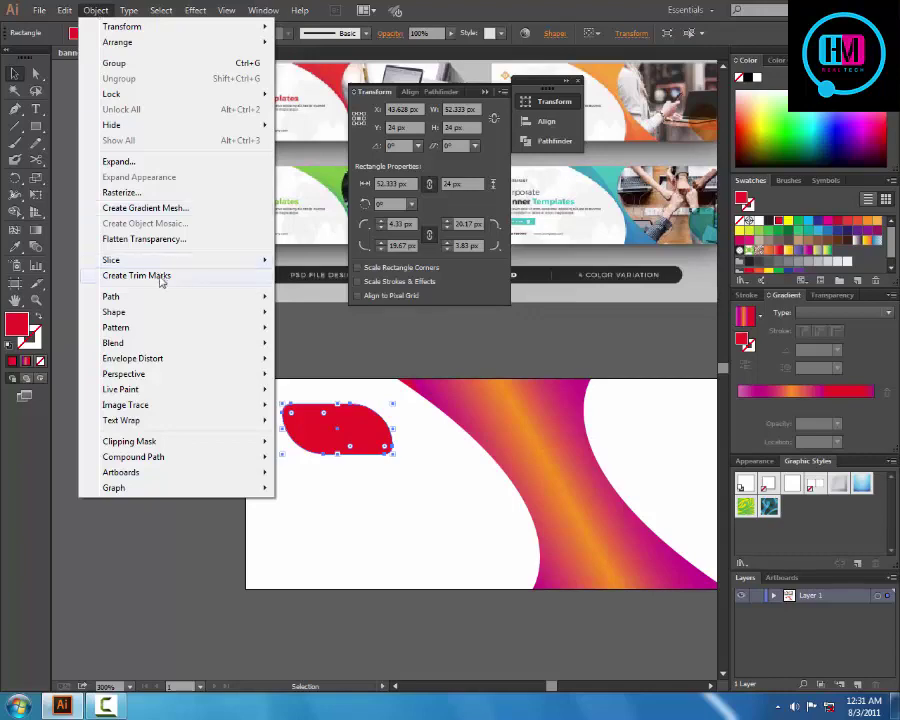
click(278, 351)
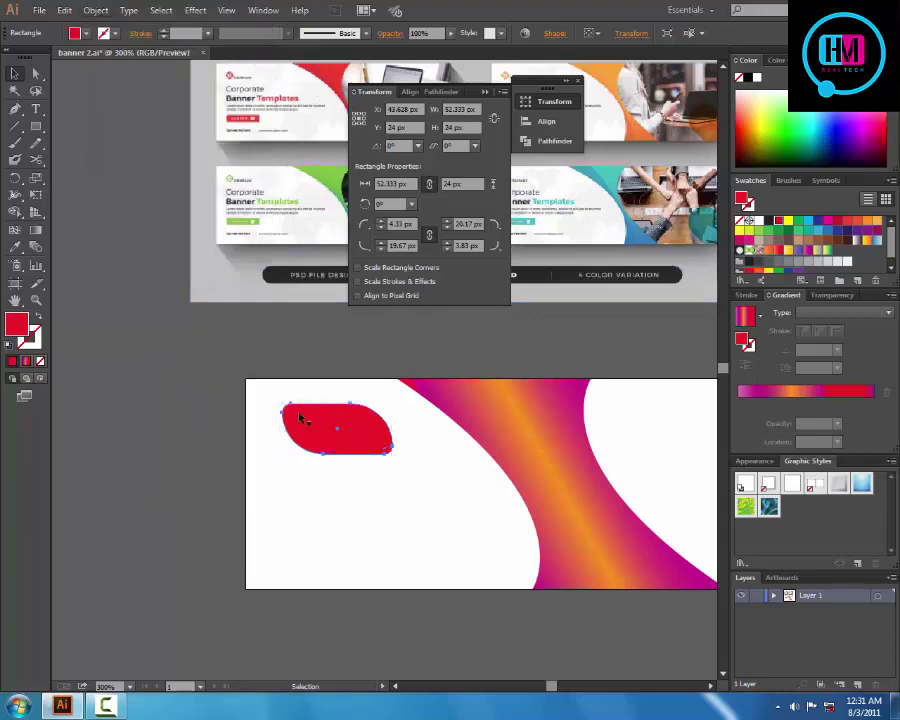
key(ctrl+shift+a)
click(332, 426)
drag(397, 451, 392, 458)
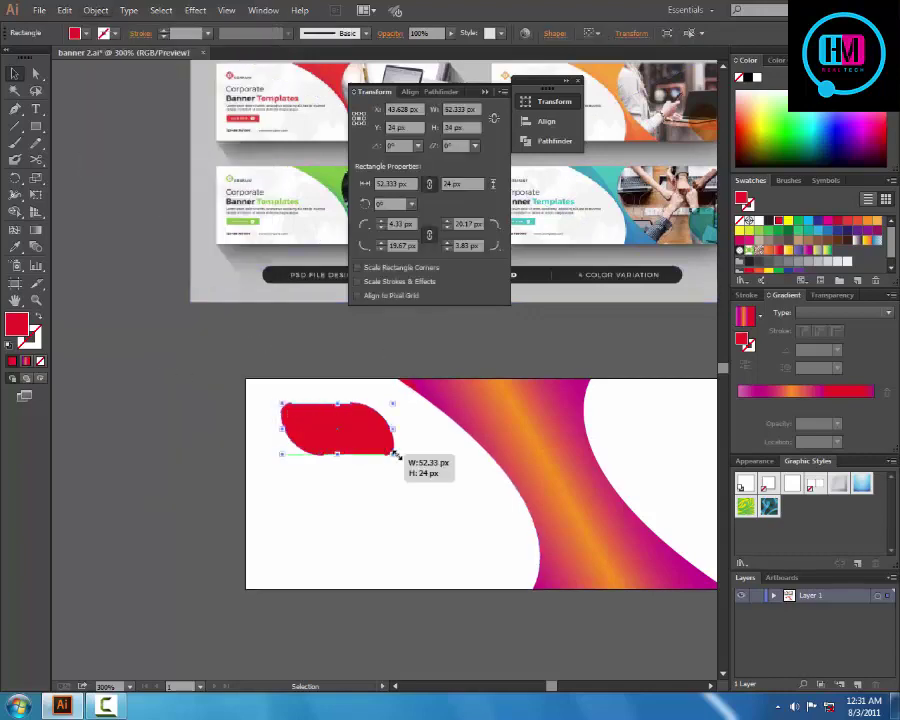
key(ctrl+z)
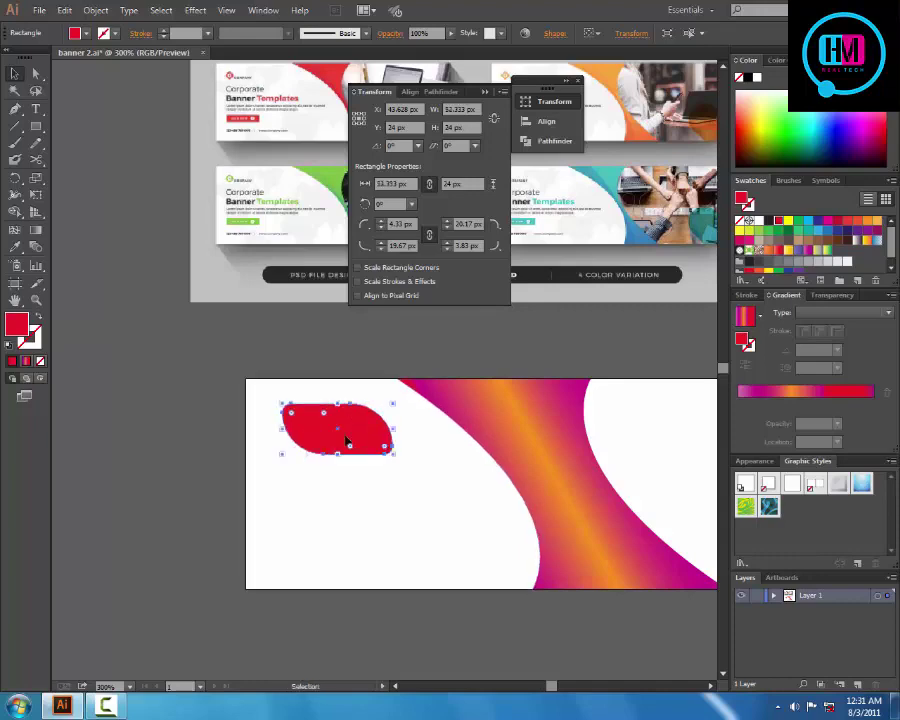
click(96, 10)
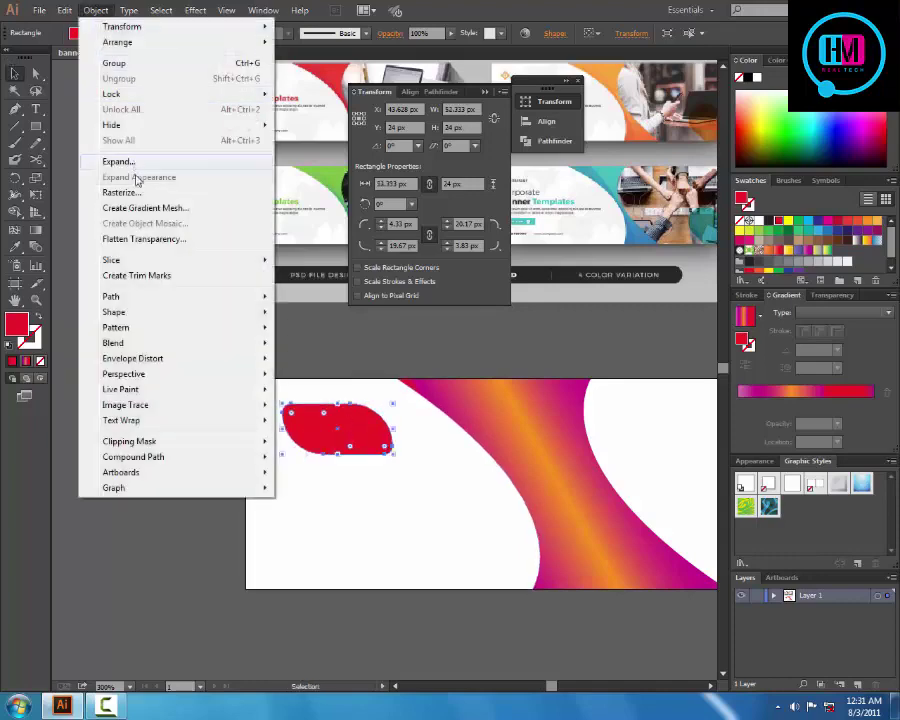
click(130, 166)
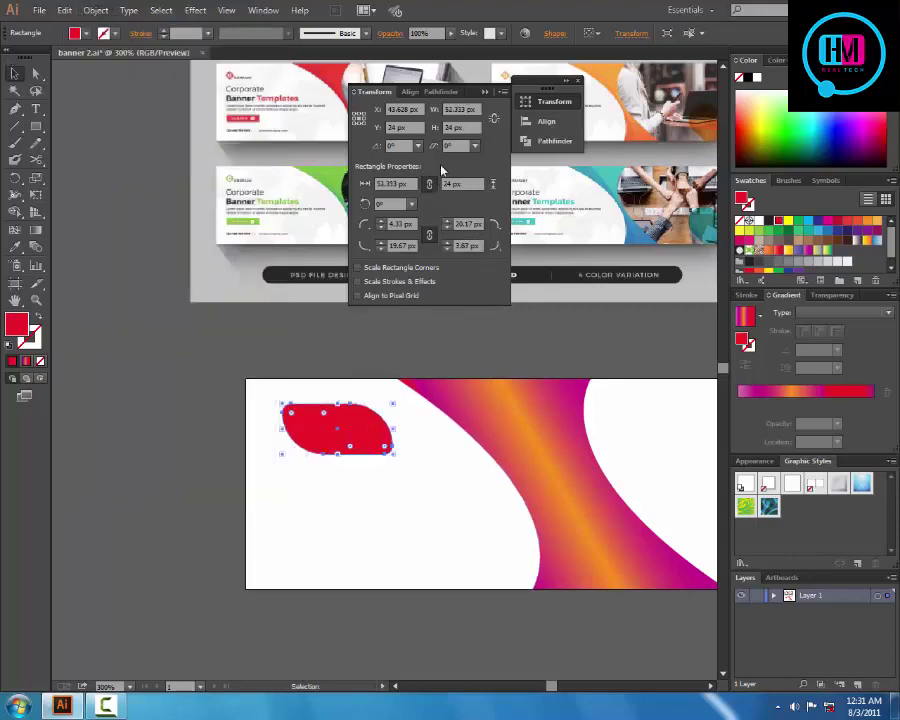
drag(472, 96, 244, 96)
click(266, 88)
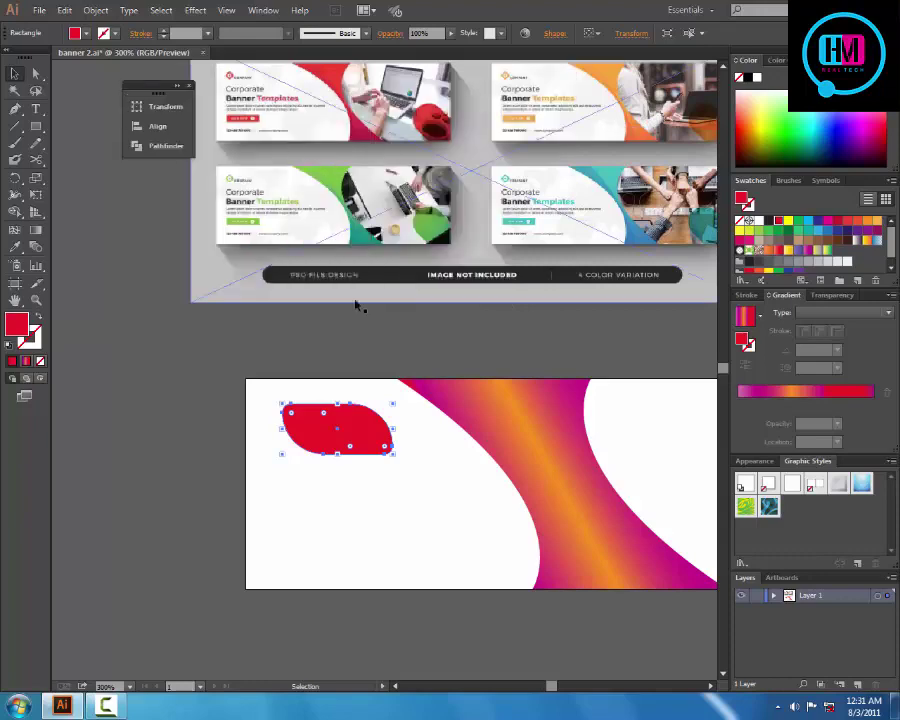
- Make the red shape slightly narrower and move it up near the artboard's top-left edge
click(320, 395)
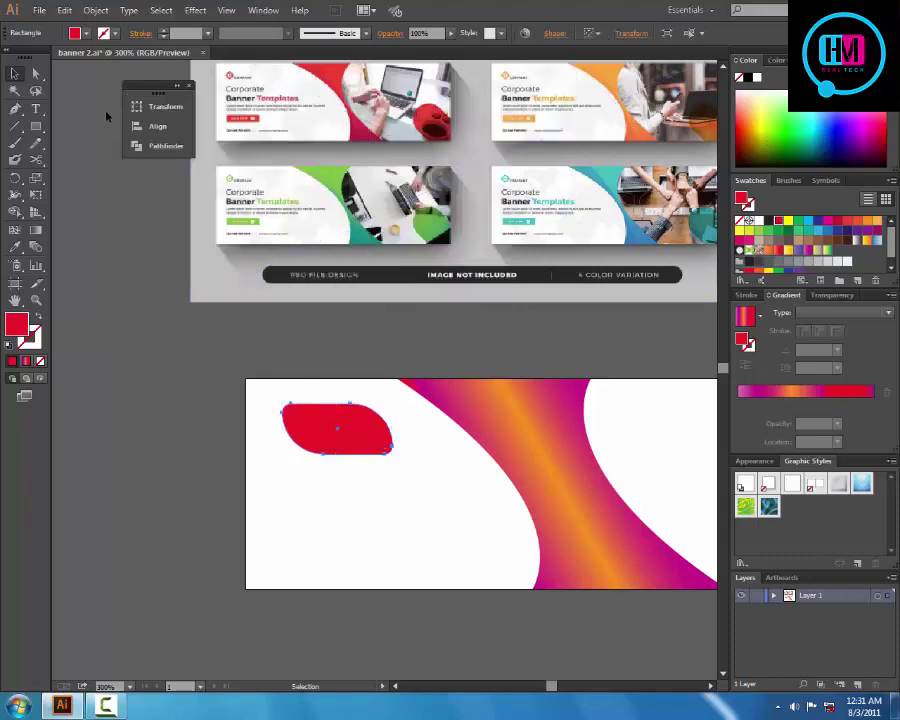
click(327, 424)
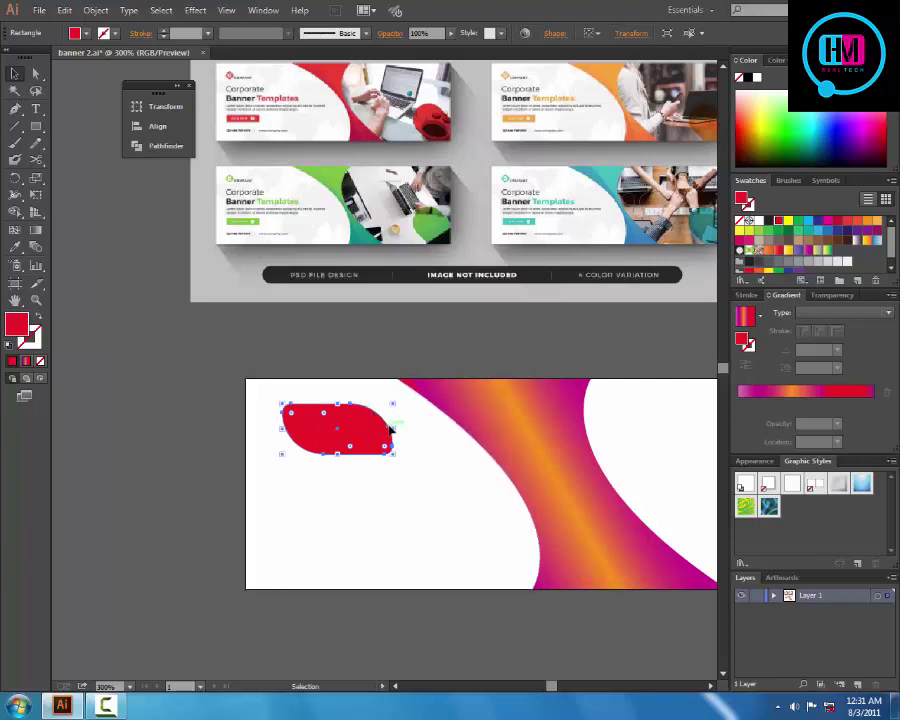
drag(393, 428, 357, 428)
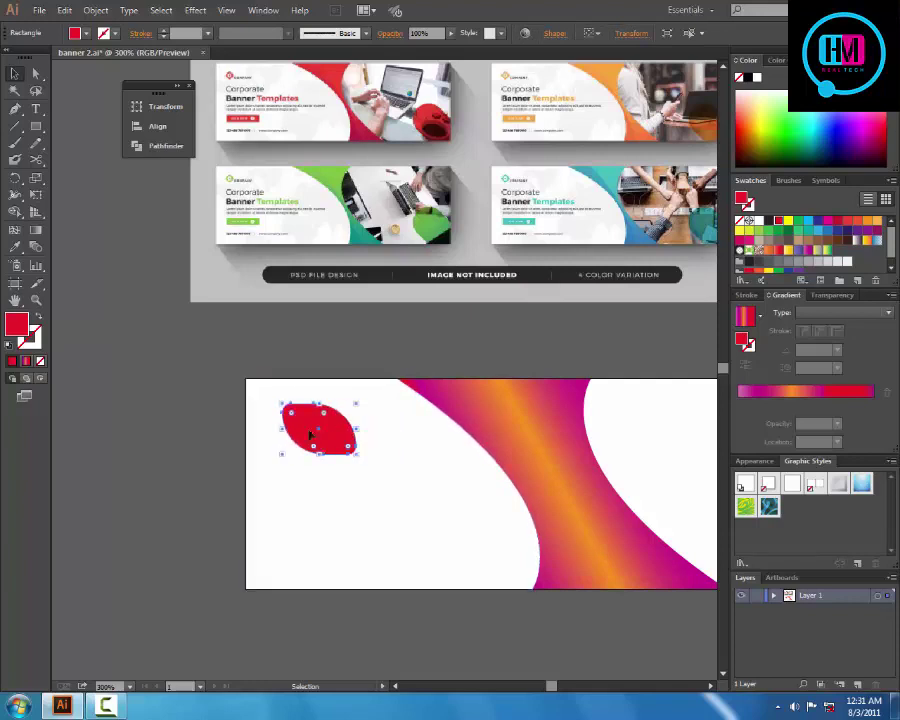
drag(265, 432, 244, 432)
drag(320, 430, 346, 416)
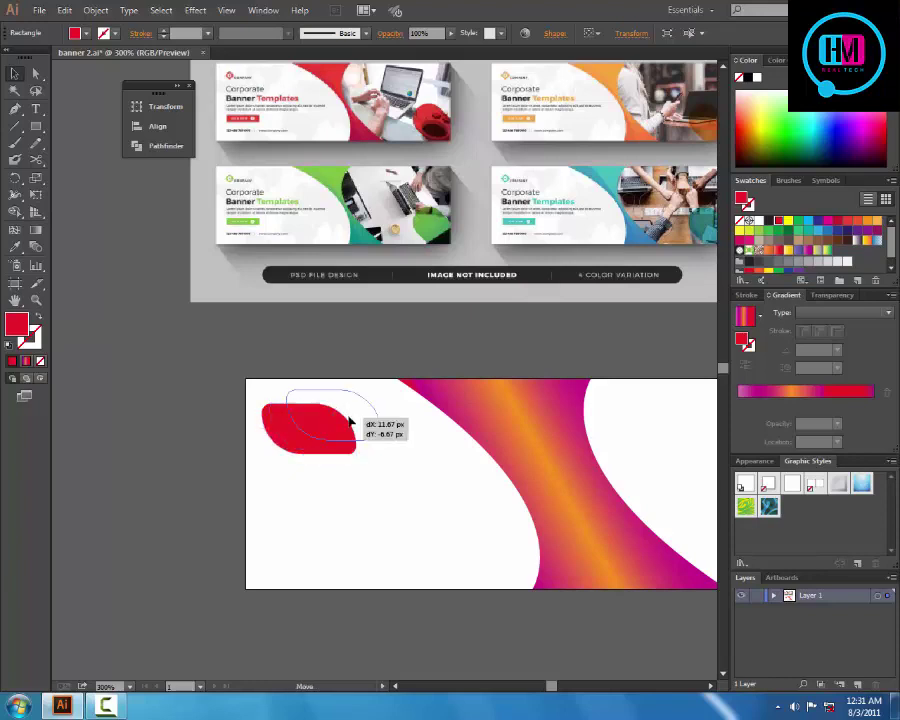
click(201, 362)
click(345, 421)
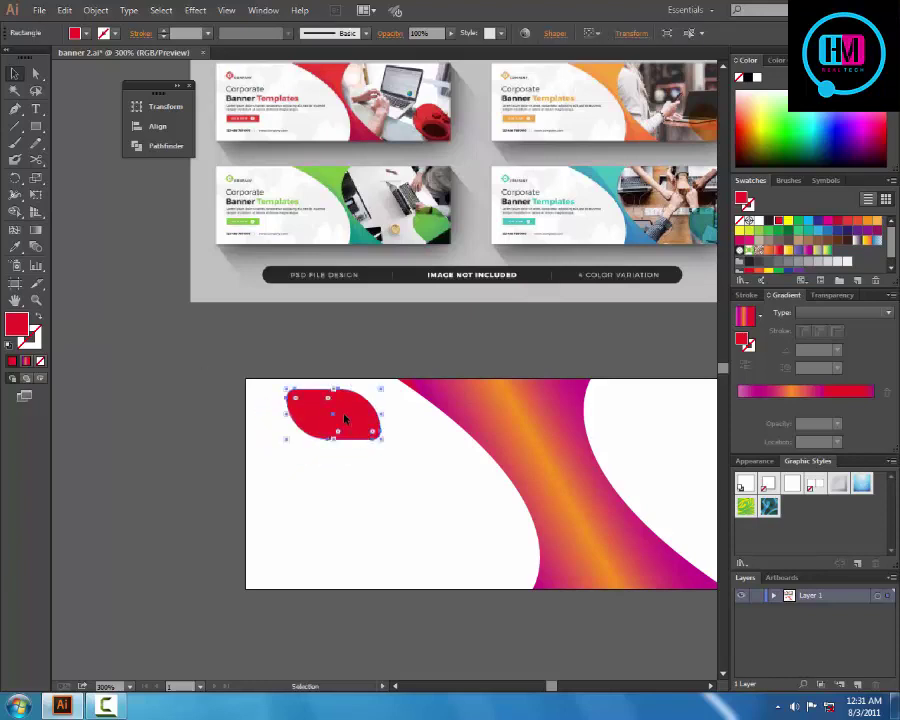
click(185, 334)
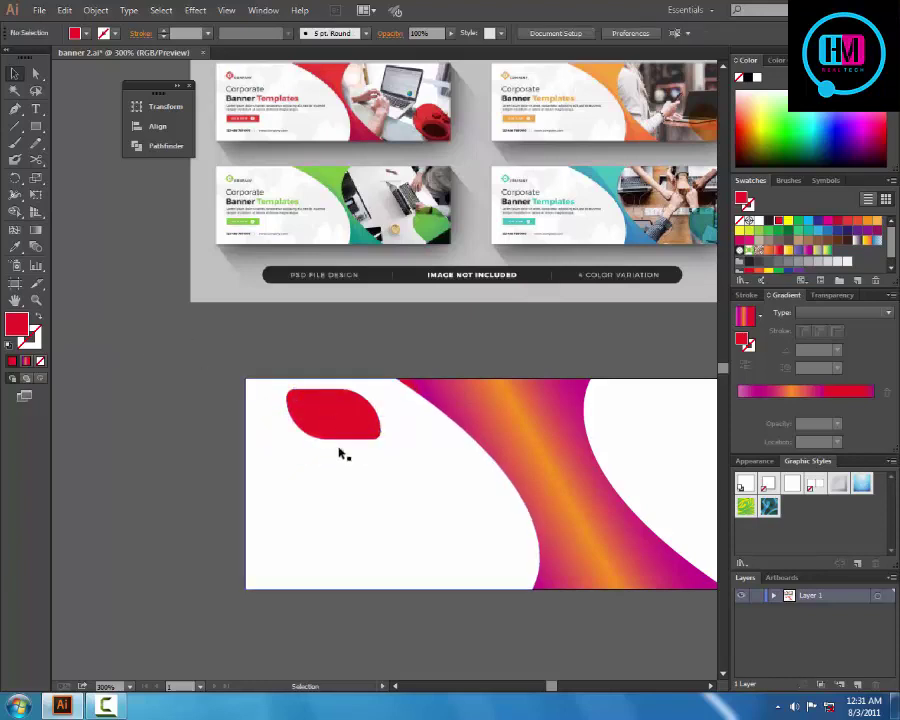
- Type the line 'corparate' below the red shape and position it
key(t)
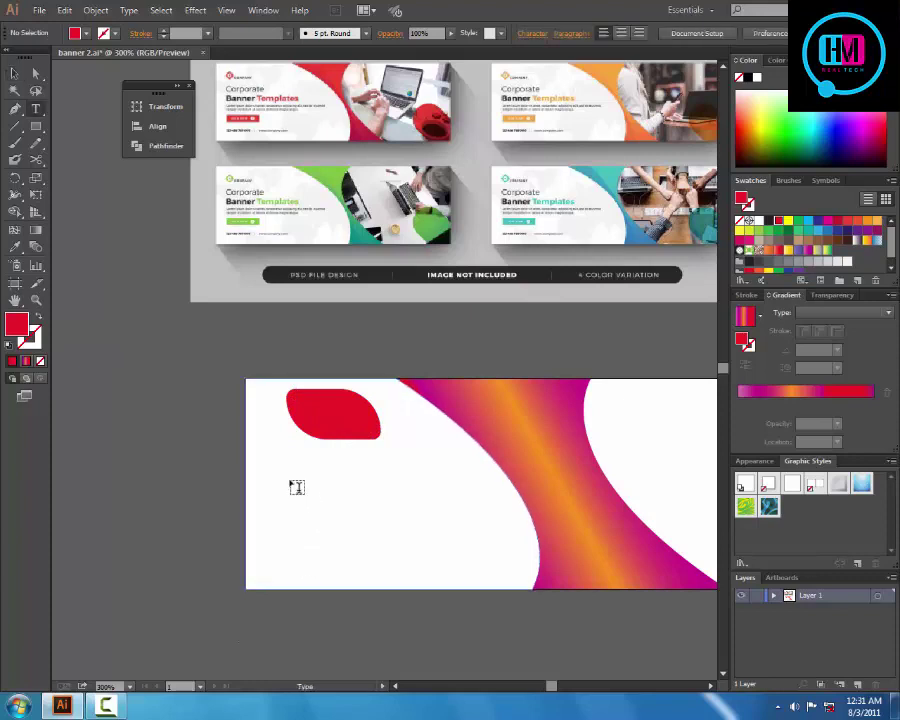
click(296, 487)
text(corparate)
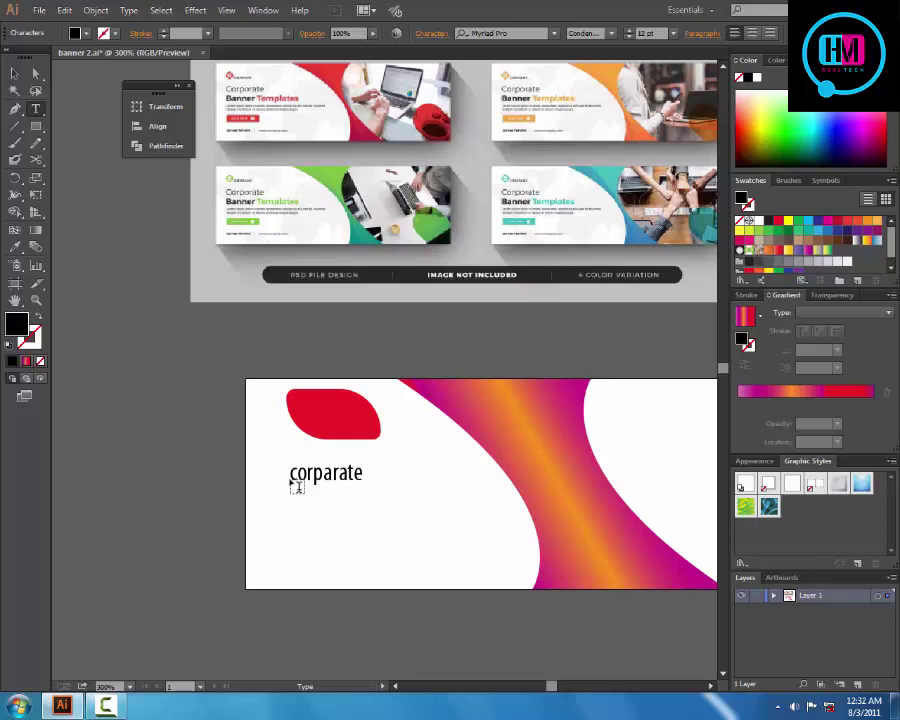
click(14, 73)
click(327, 474)
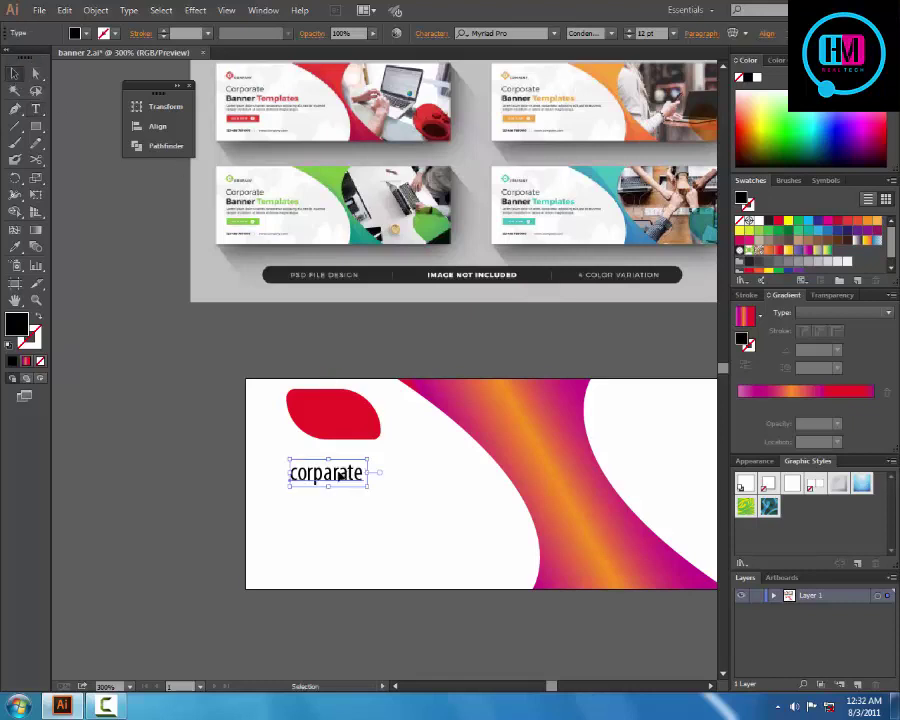
mouse_move(339, 477)
mouse_down()
mouse_move(352, 468)
mouse_move(354, 488)
mouse_move(305, 455)
mouse_up()
- Change the duplicated line to 'Banner Template' and left-align it under 'corparate'
double_click(372, 486)
text(Banner Template)
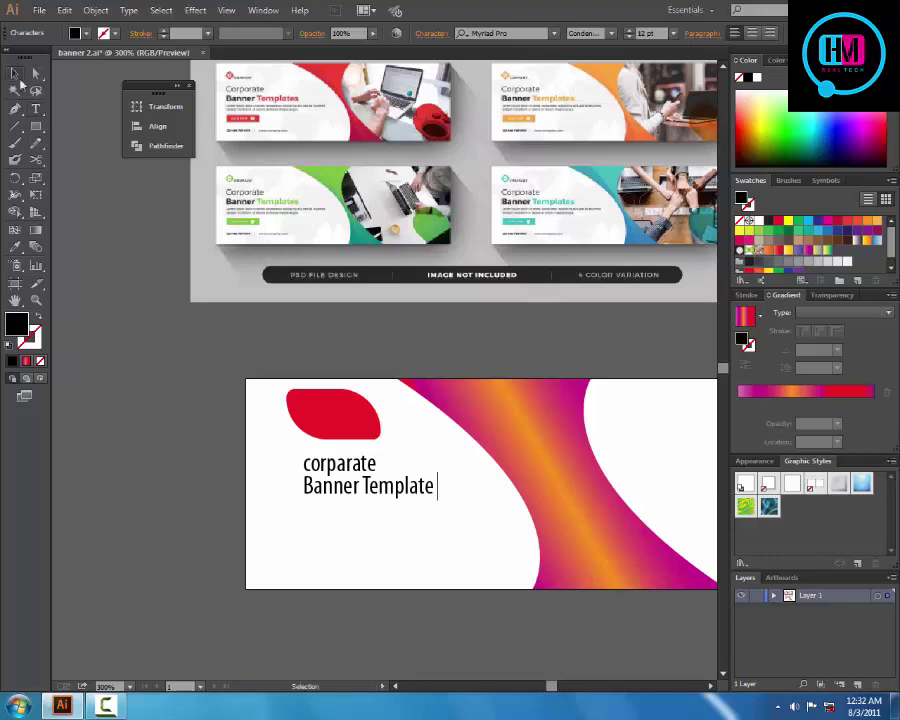
click(14, 72)
click(344, 466)
key(Up)
key(Up)
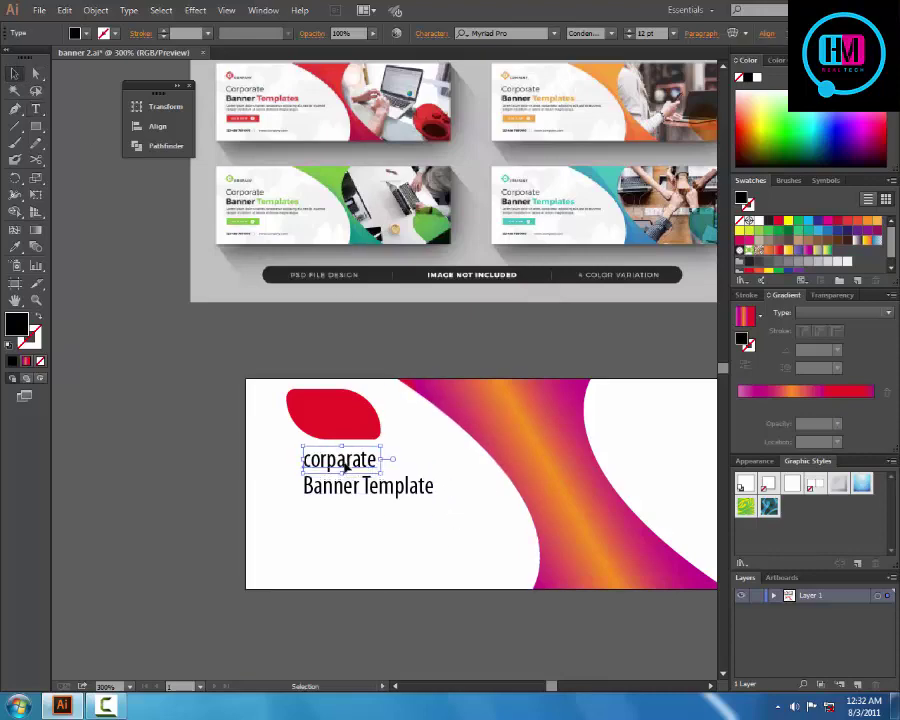
key(Up)
click(378, 494)
mouse_move(365, 458)
mouse_down()
mouse_move(352, 458)
mouse_move(335, 492)
mouse_up()
click(333, 458)
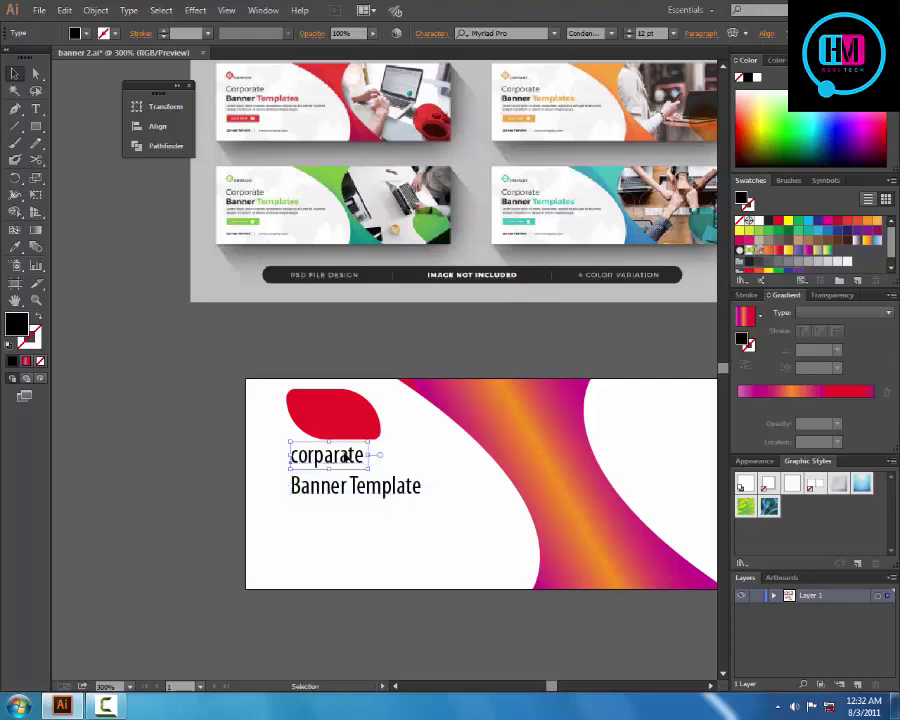
- Cycle through fonts for 'corparate' until a plain serif font is applied
click(538, 33)
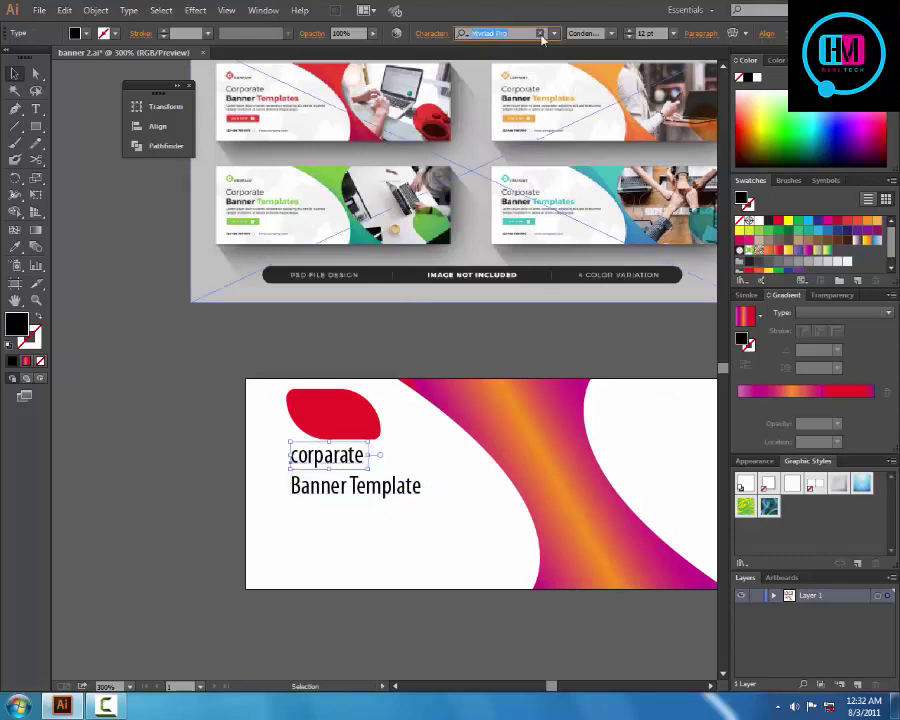
key(Down)
key(Down)
key(Down)
key(Down)
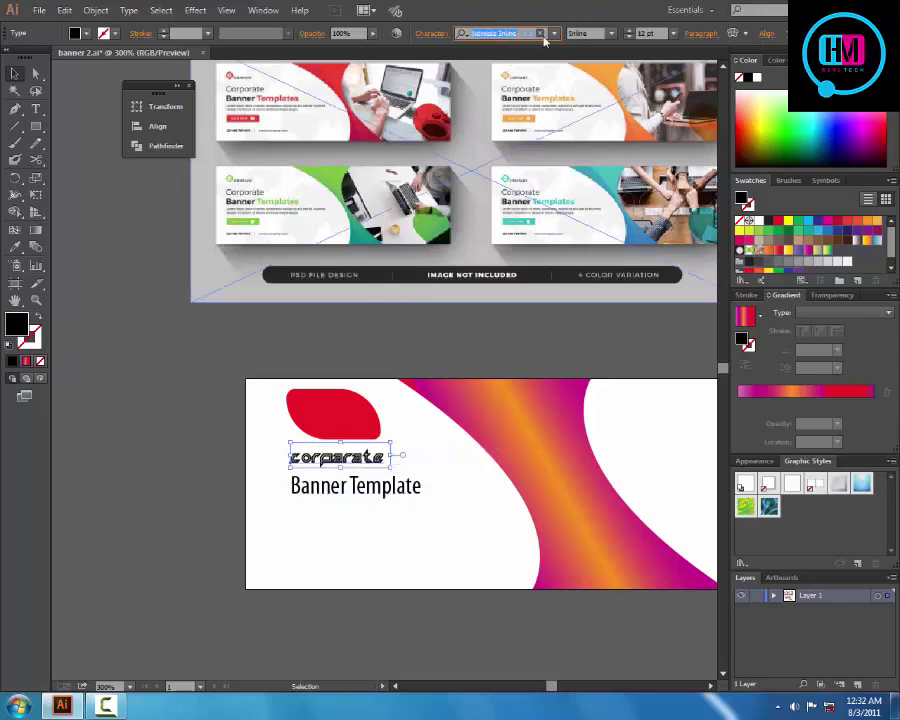
key(Down)
key(Down)
key(Down)
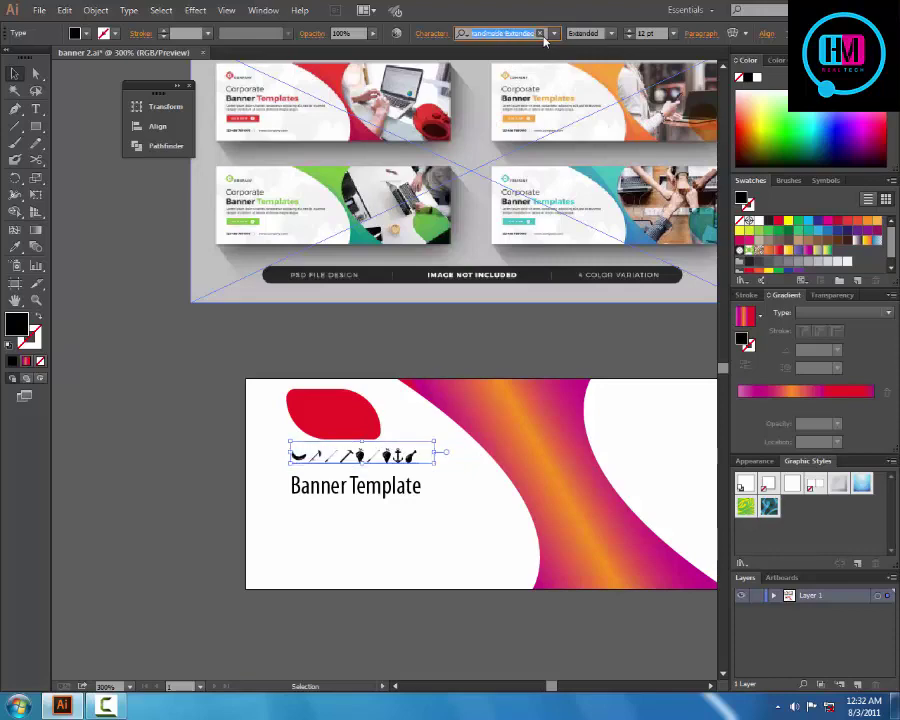
key(Down)
key(Down)
key(Down)
key(Down)
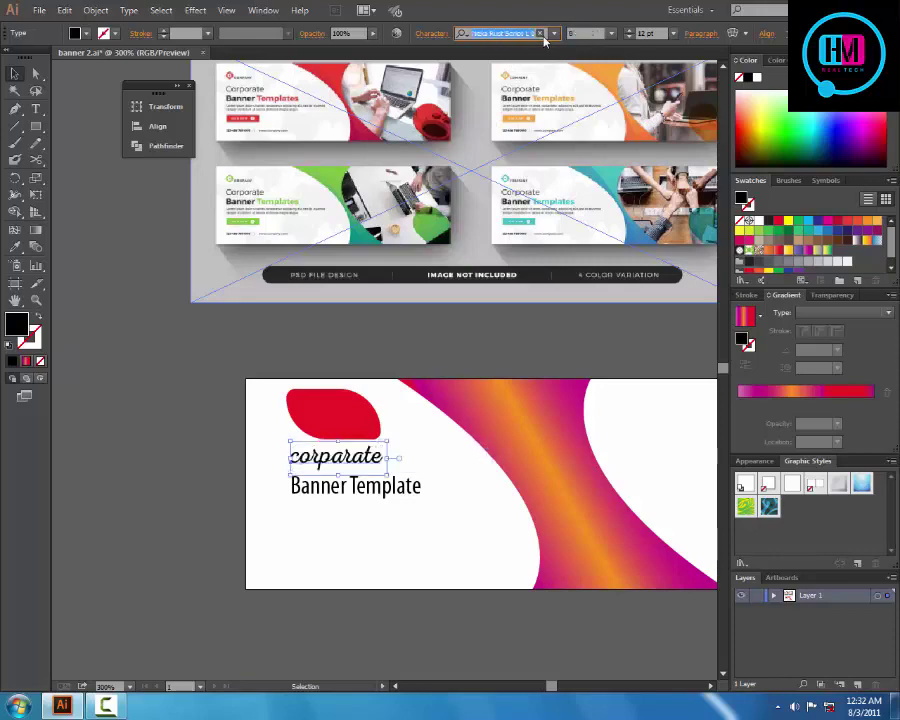
key(Down)
key(Down)
key(Down)
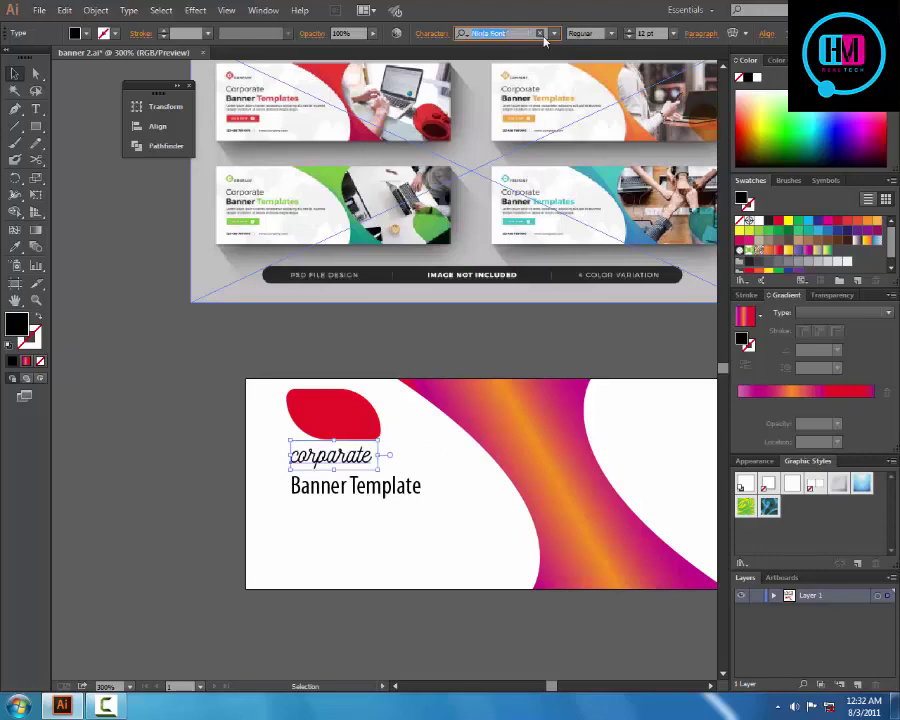
key(Down)
key(Down)
key(Down)
key(Down)
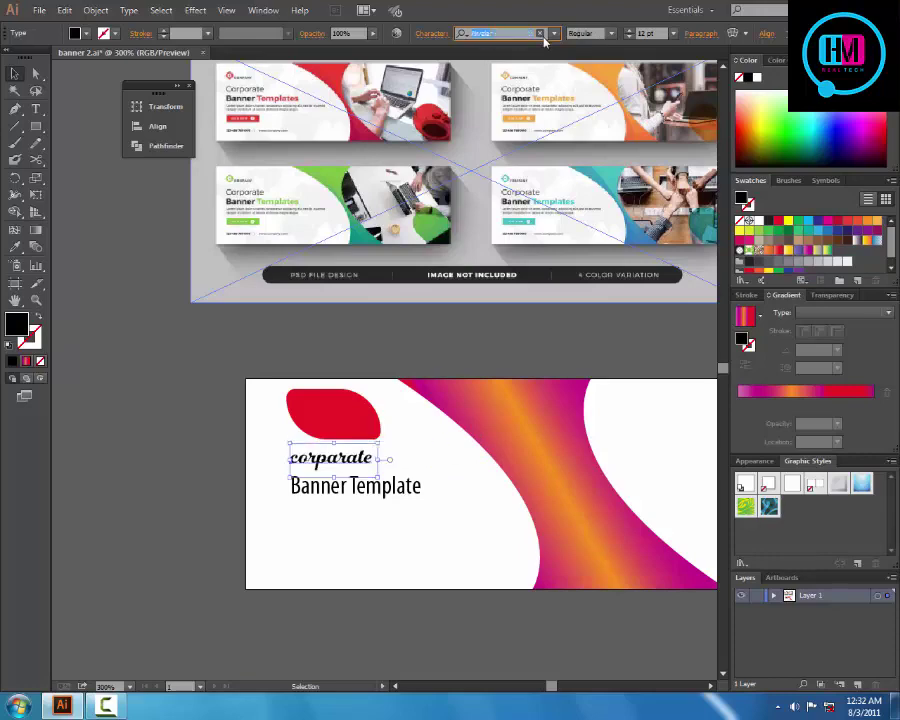
key(Down)
click(402, 531)
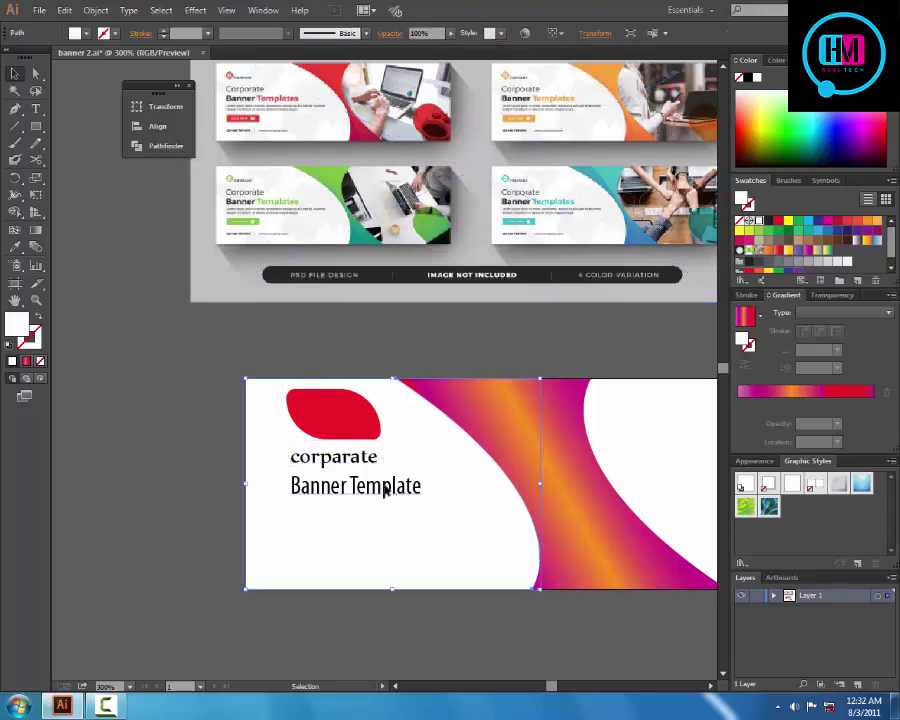
- Nudge 'Banner Template' up slightly and set it to Myriad Pro Bold
click(384, 484)
key(Up)
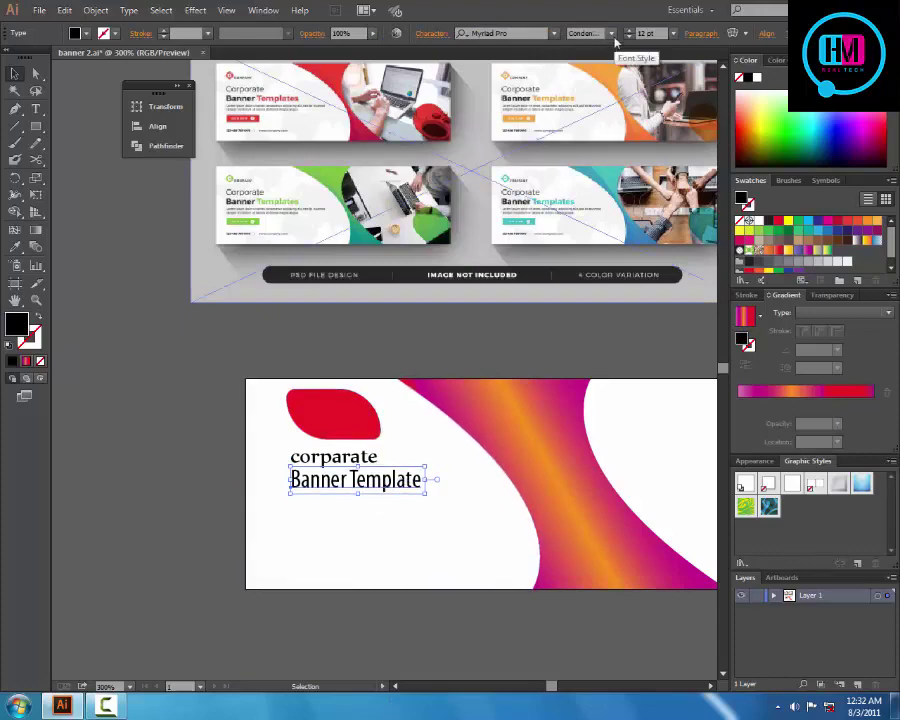
click(611, 33)
click(593, 264)
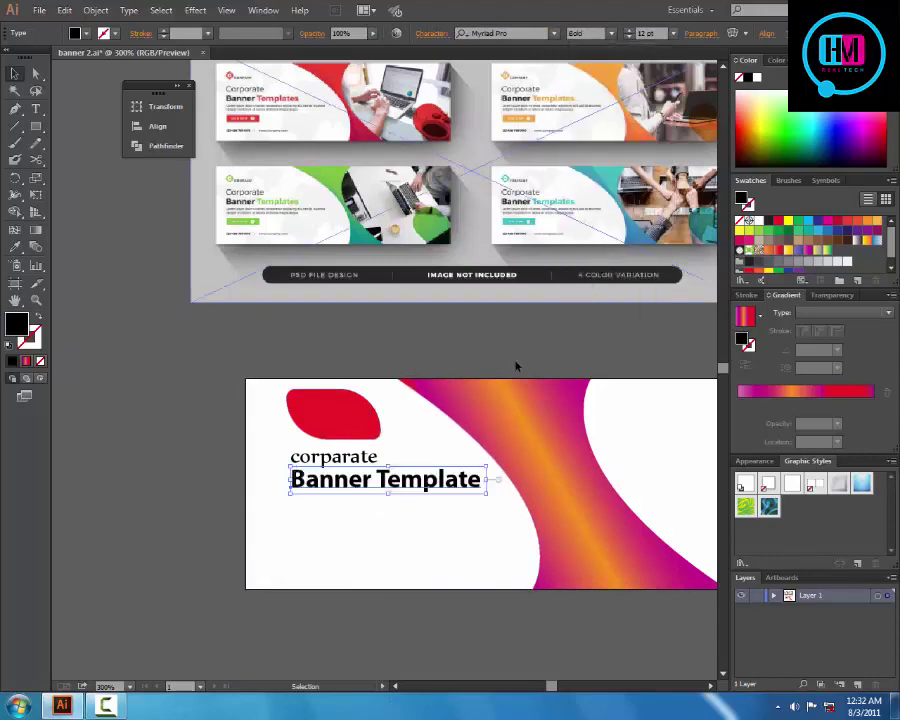
click(169, 474)
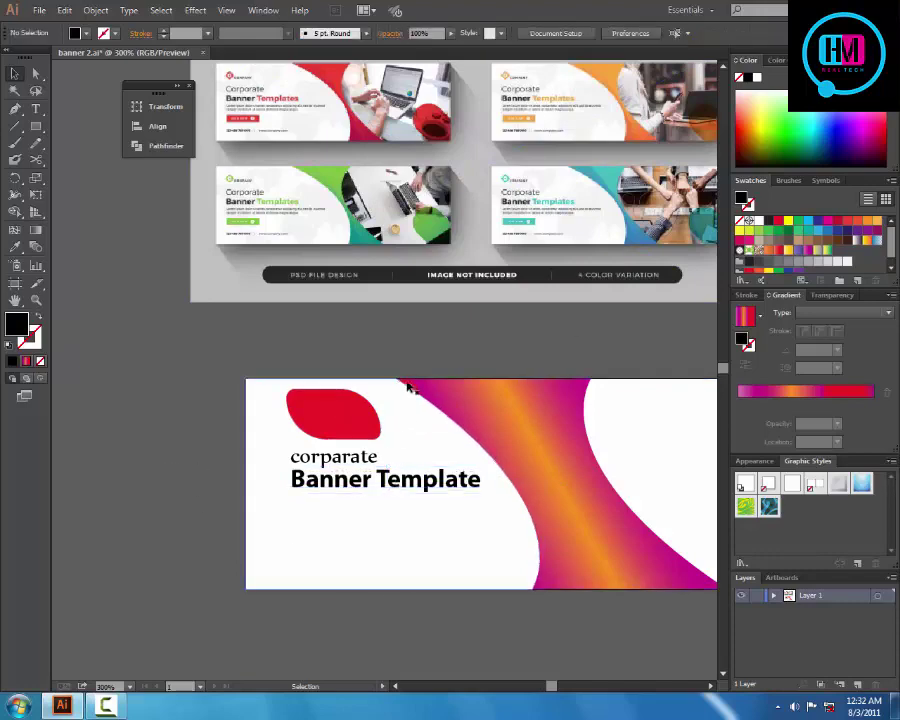
key(t)
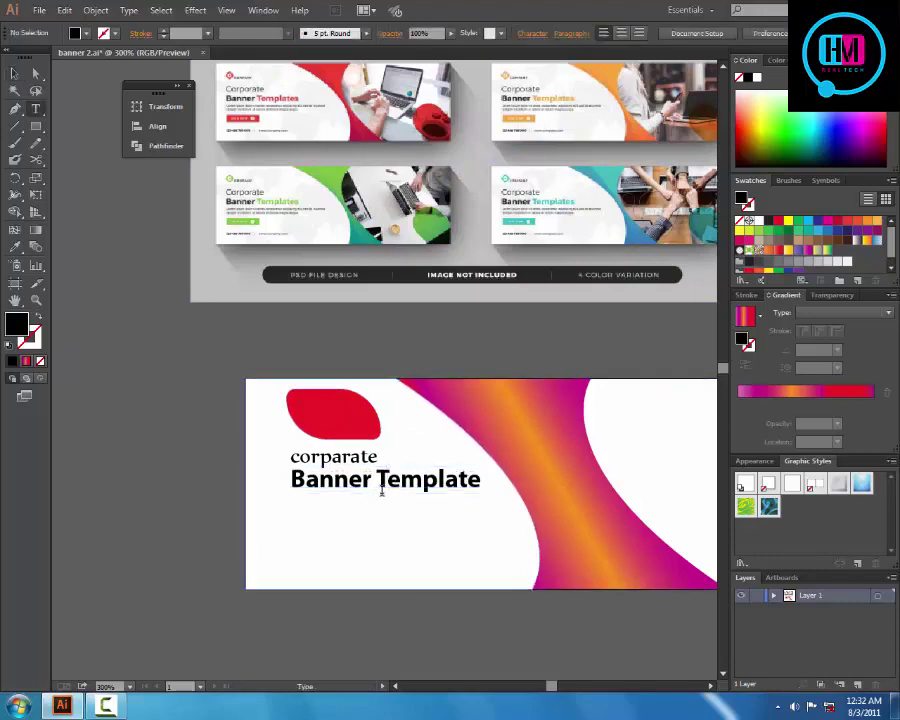
- Create an area text frame below the heading with smaller placeholder text
drag(295, 496, 482, 541)
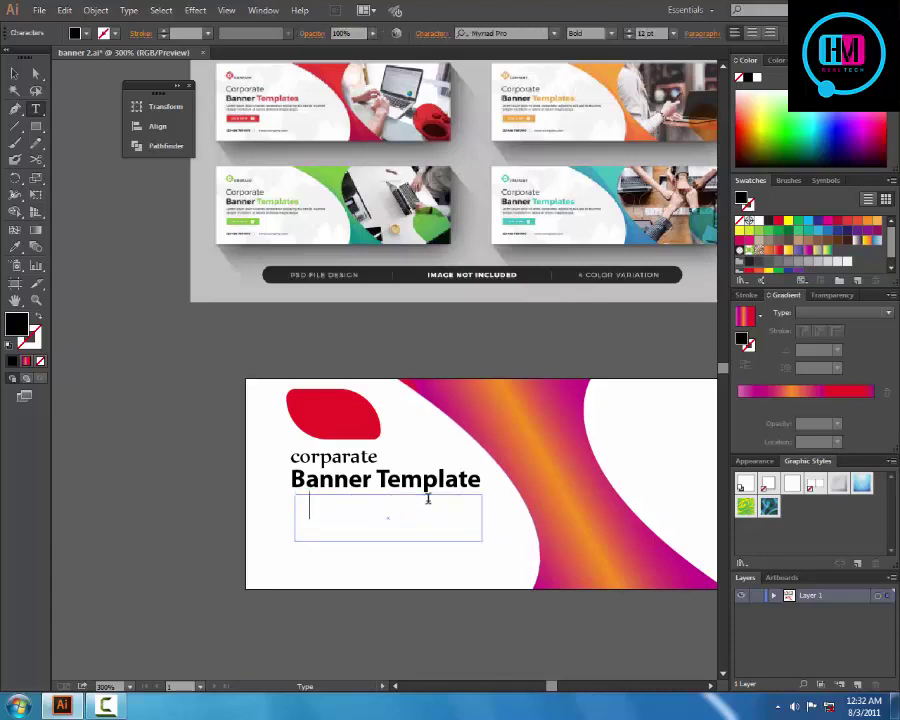
text(hgjijdufgbkfdh-)
key(ctrl+a)
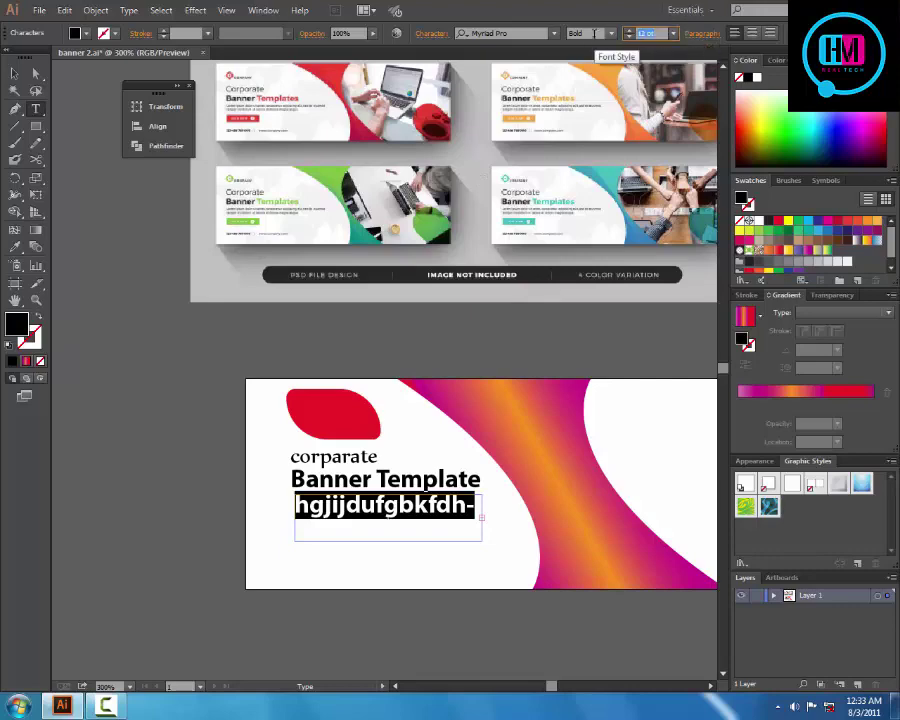
click(629, 37)
key(Down)
key(Down)
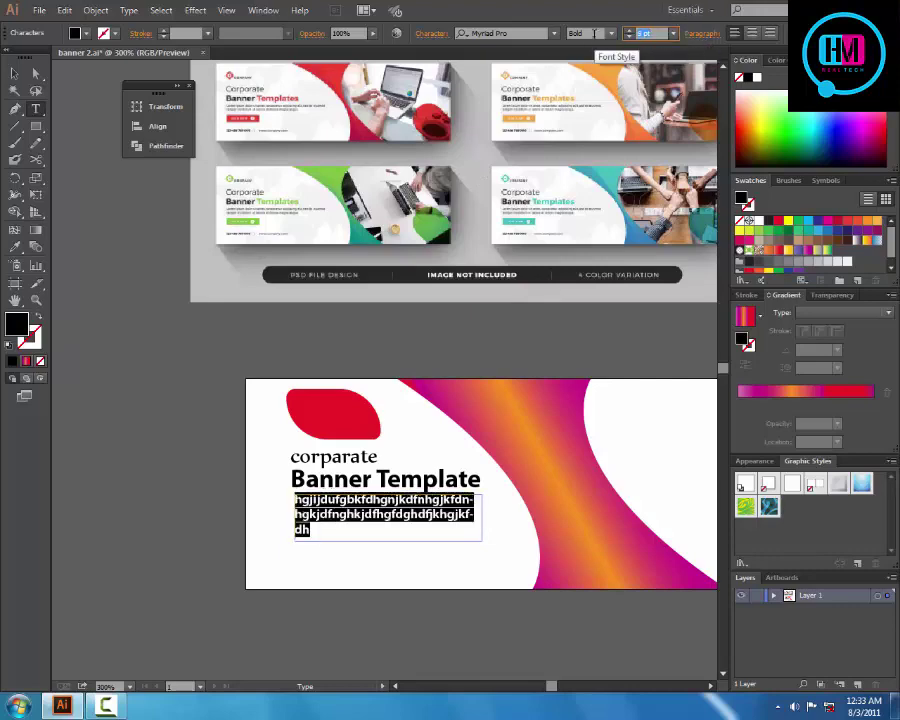
text(5)
click(15, 73)
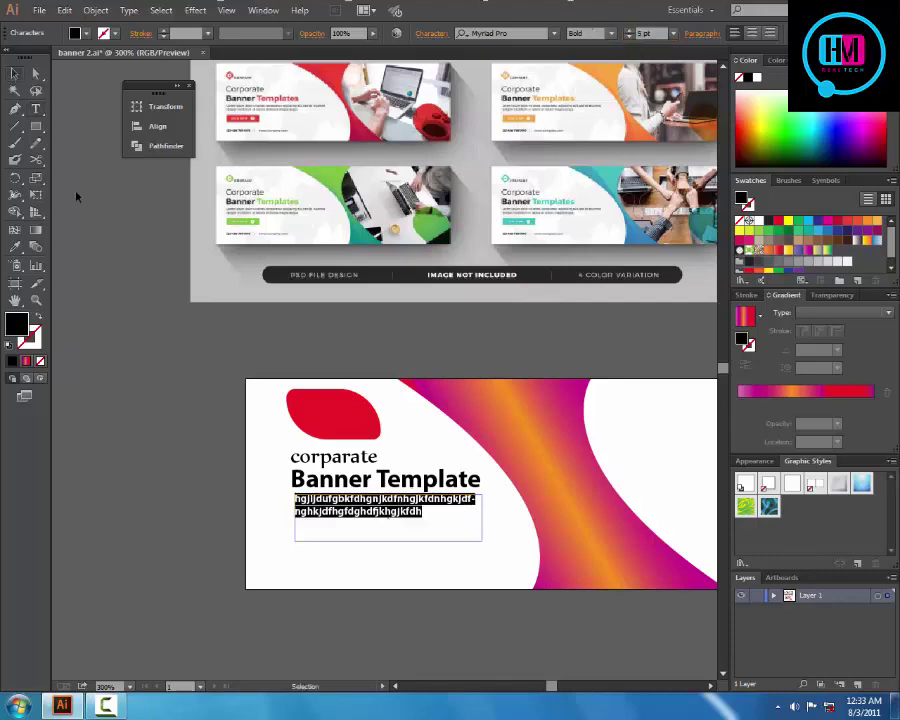
click(604, 418)
- Set the placeholder text to Condensed and refill the frame with longer filler text
click(402, 513)
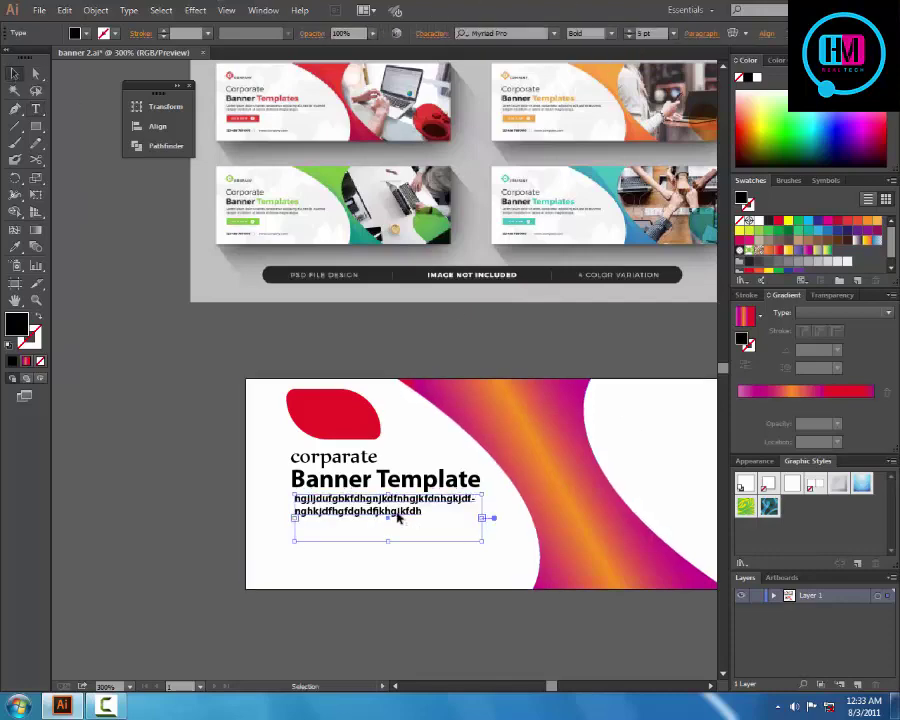
click(610, 34)
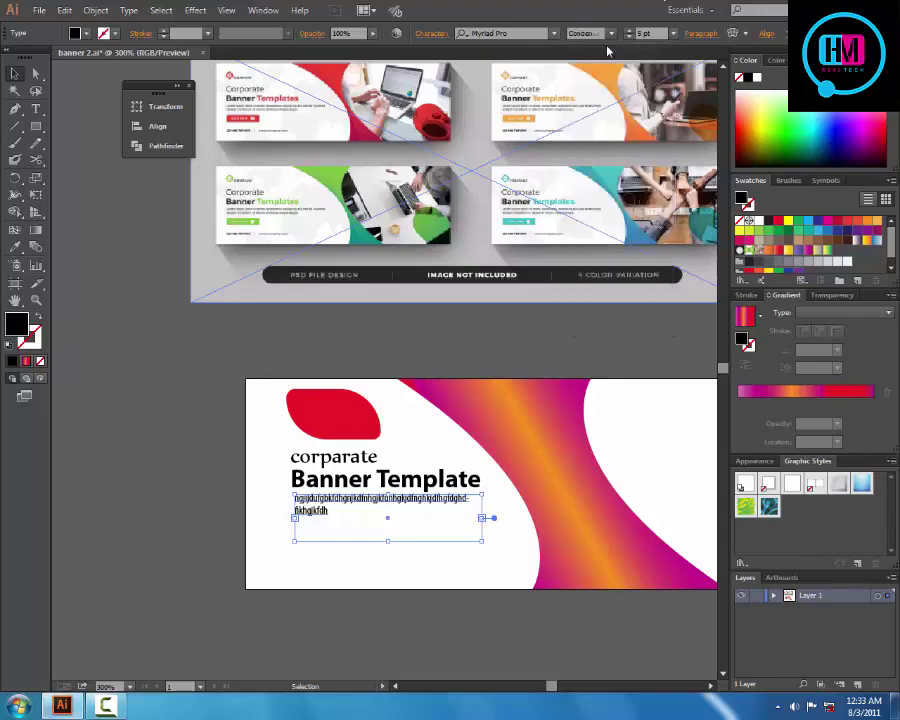
click(330, 516)
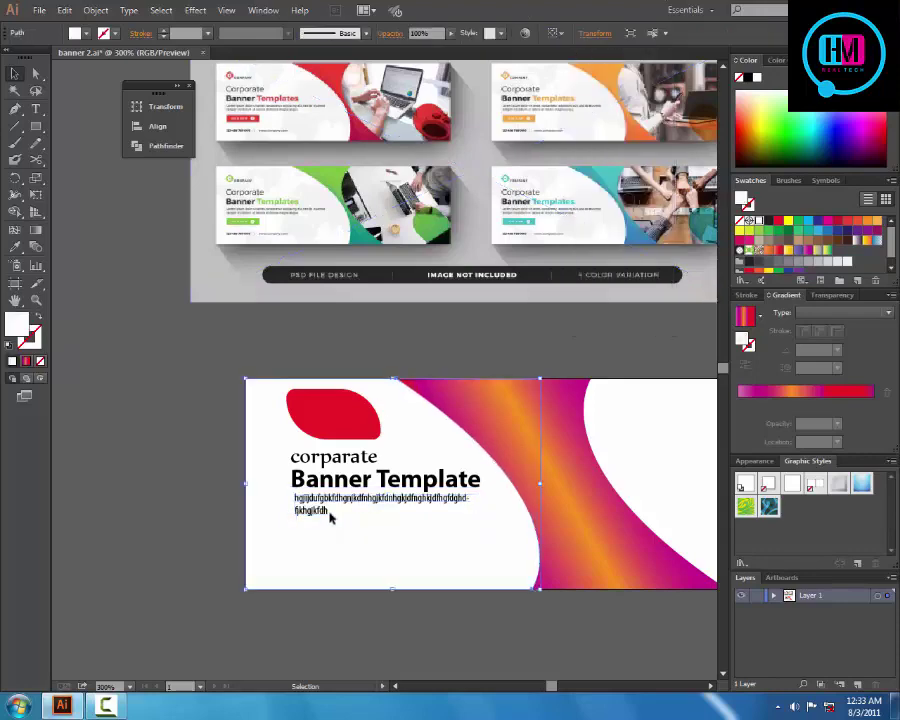
click(322, 507)
double_click(330, 510)
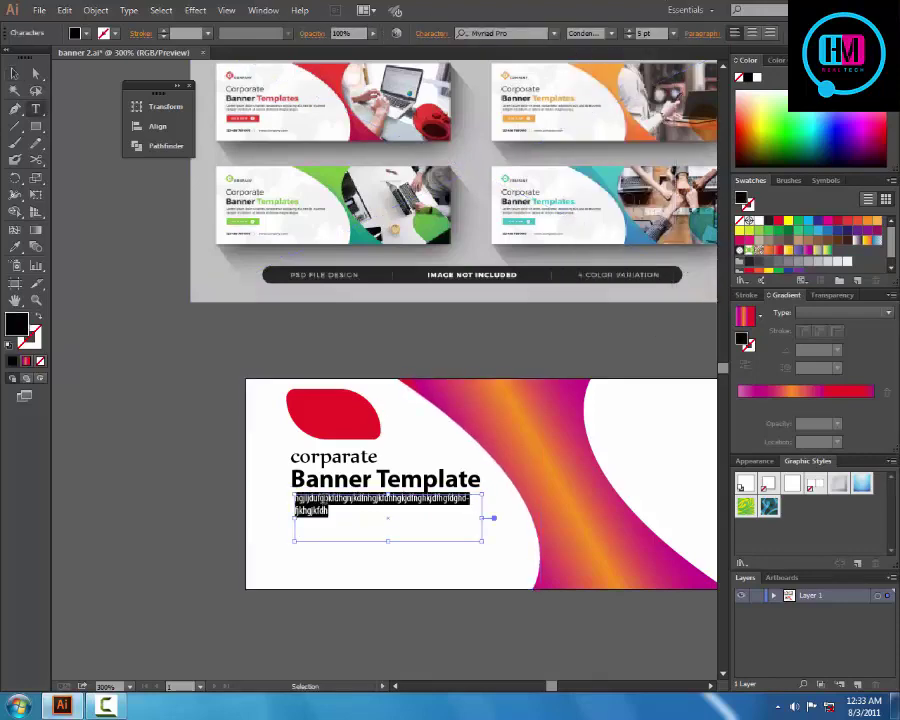
key(BackSpace)
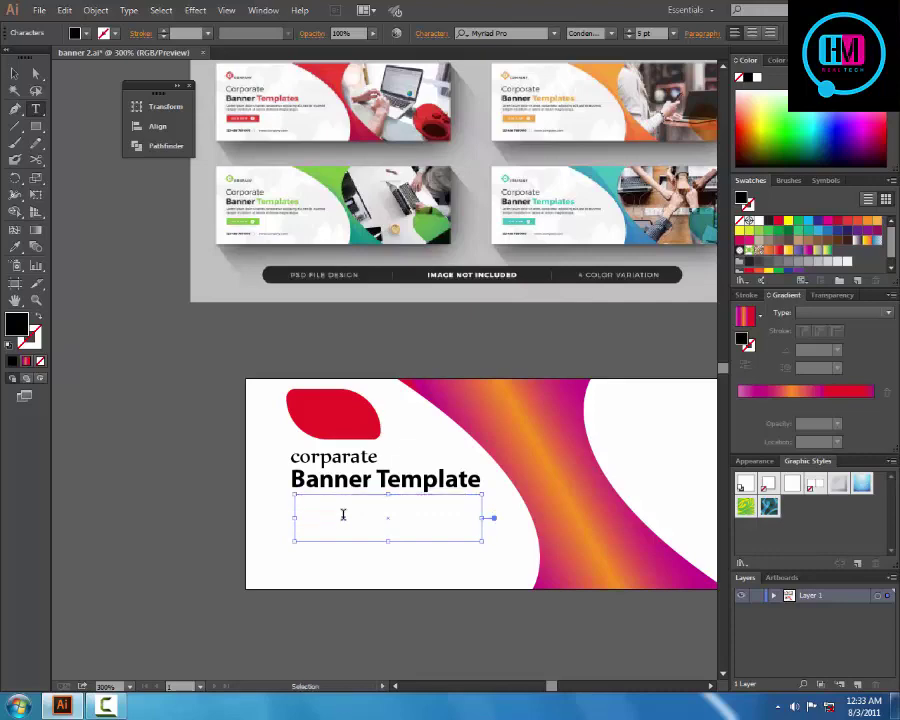
key(ctrl+z)
key(BackSpace)
text(hgjdufgbkfdhgjkdfnhgjkfdnhgkjdfhgkjdfhgfdghdfjkhgjkfdh)
text( hgjdufgbkfdhgnjkdfnhgjkfdnhgkjdfnghkjdfhgfdghdfjkhgjkfdh)
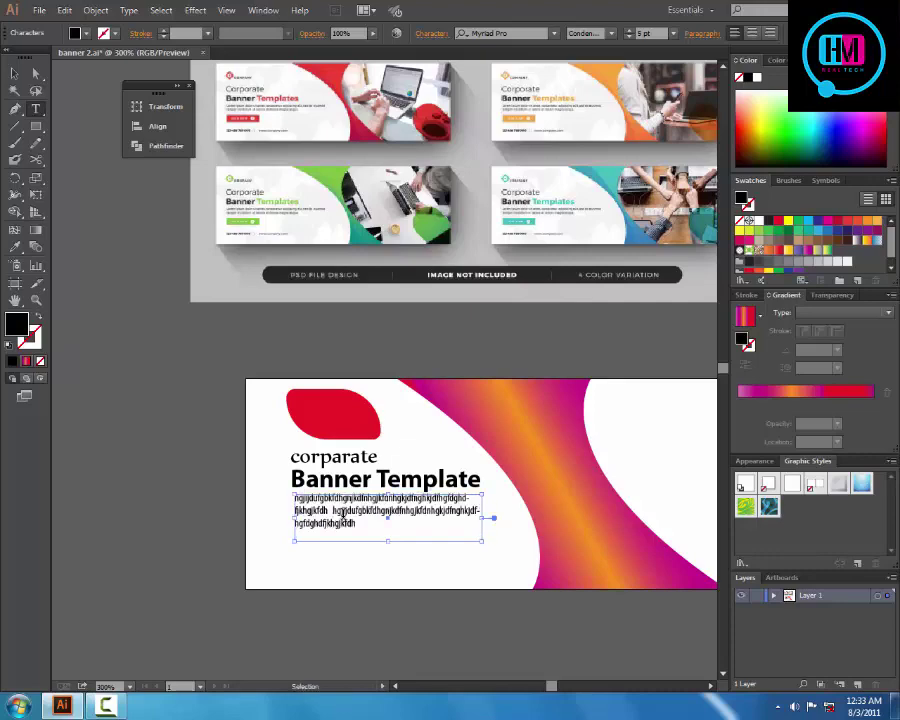
text(gljdufgbkfdhgnjkdfnhgjkfdnhgjkdfnghkjdfhgfdghdfjkhgjk)
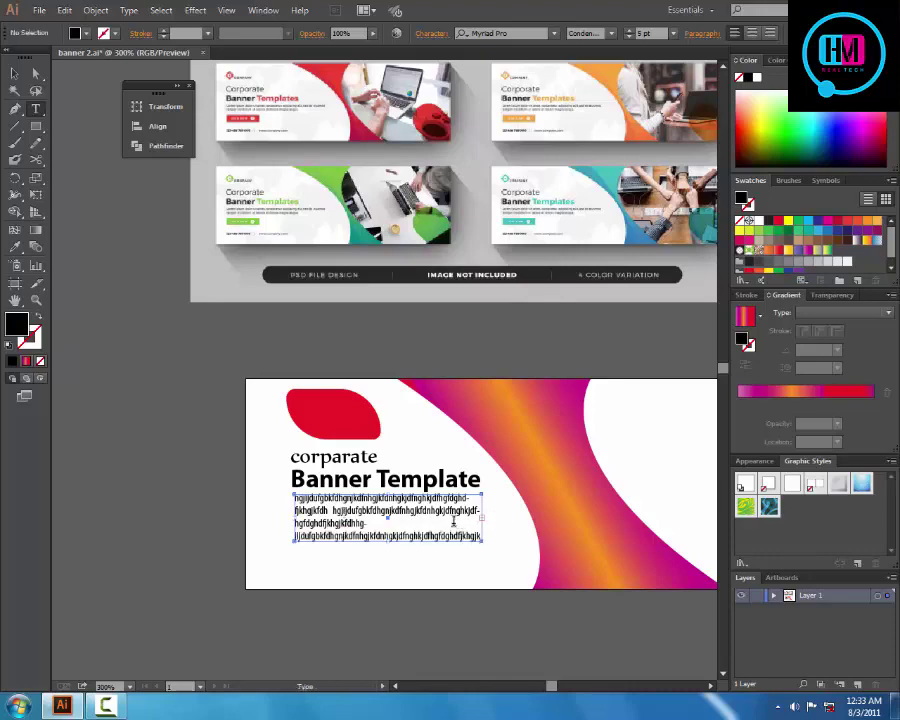
- Centre-align the placeholder paragraph and shorten its frame to two lines
click(754, 33)
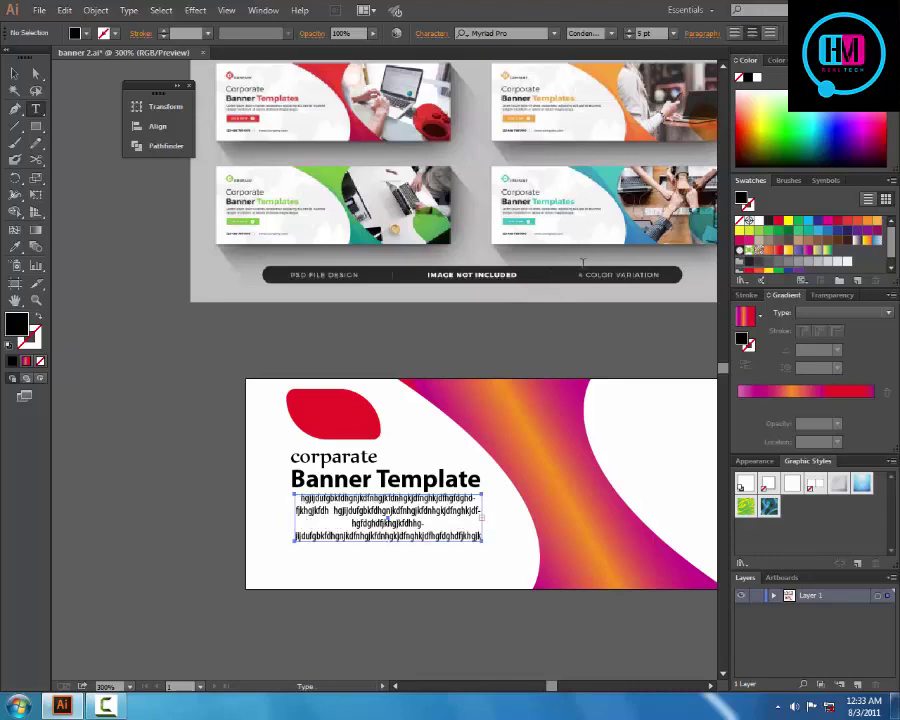
click(13, 70)
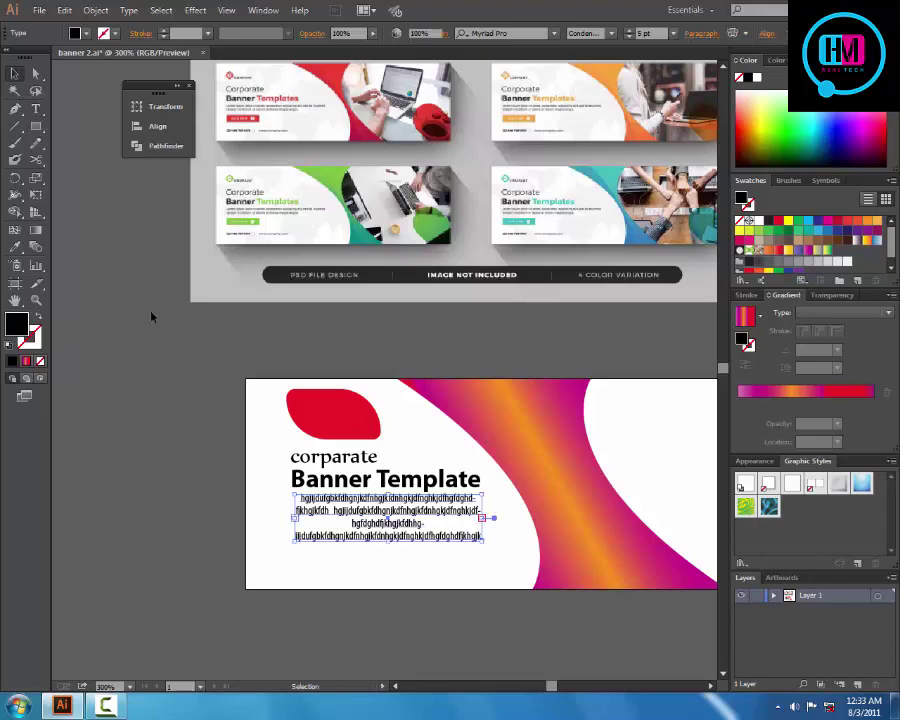
click(446, 508)
click(222, 340)
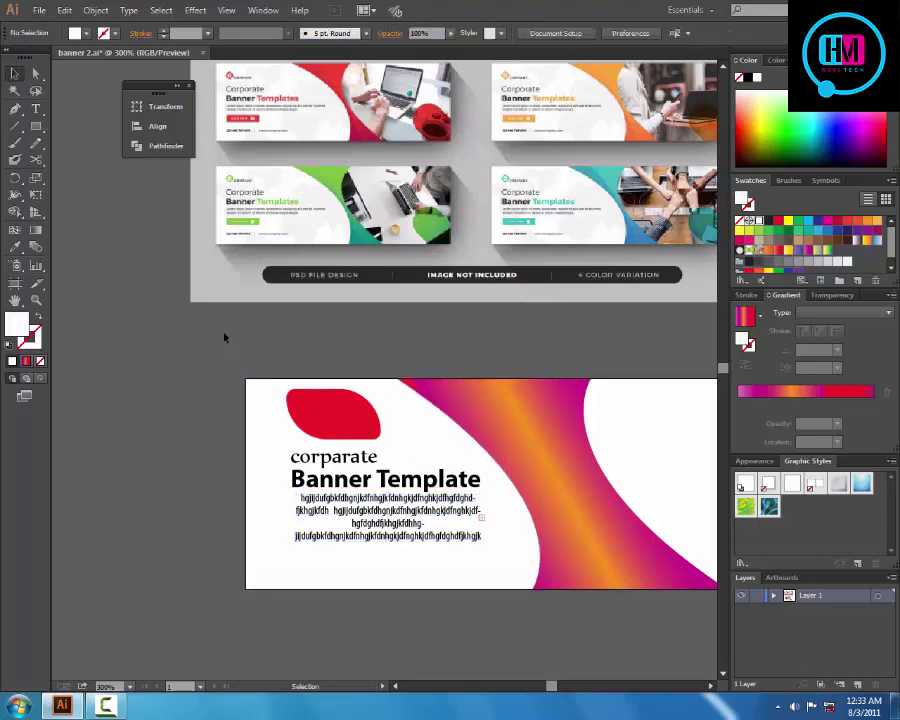
click(397, 505)
key(ctrl+t)
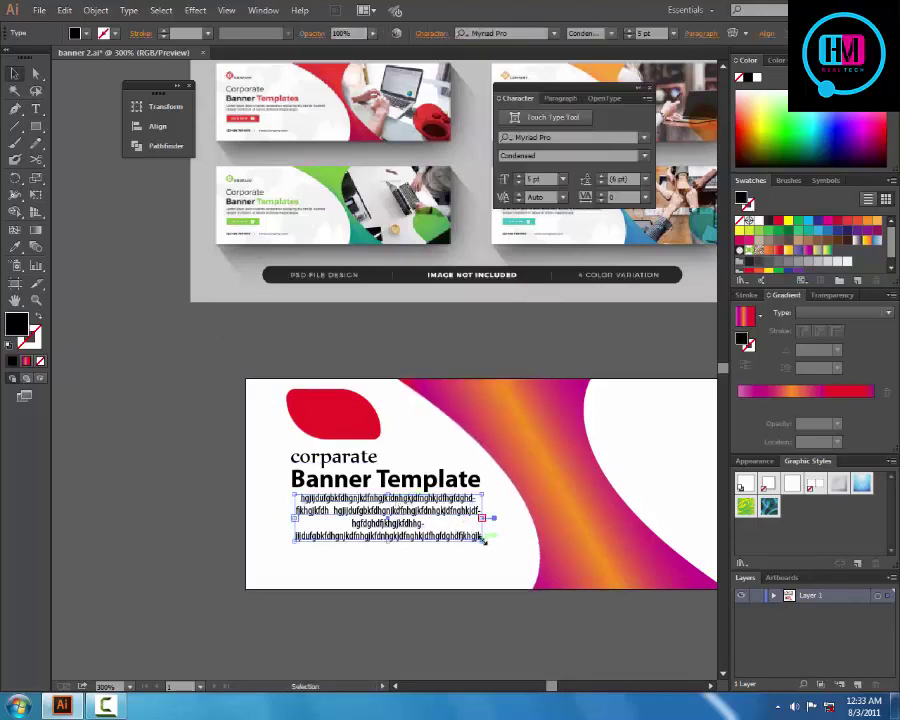
drag(481, 535, 481, 516)
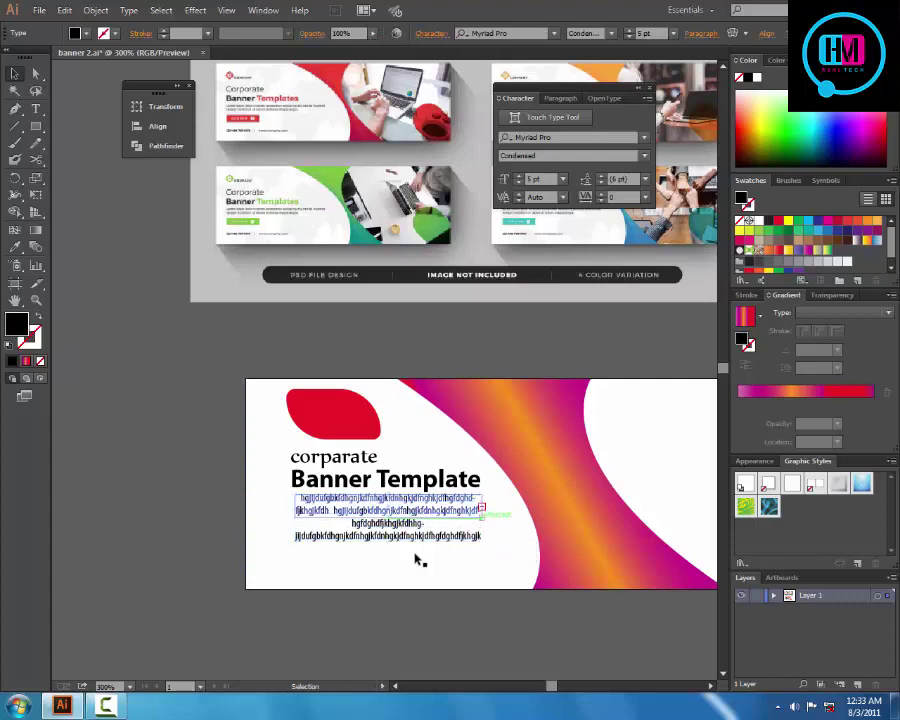
click(351, 637)
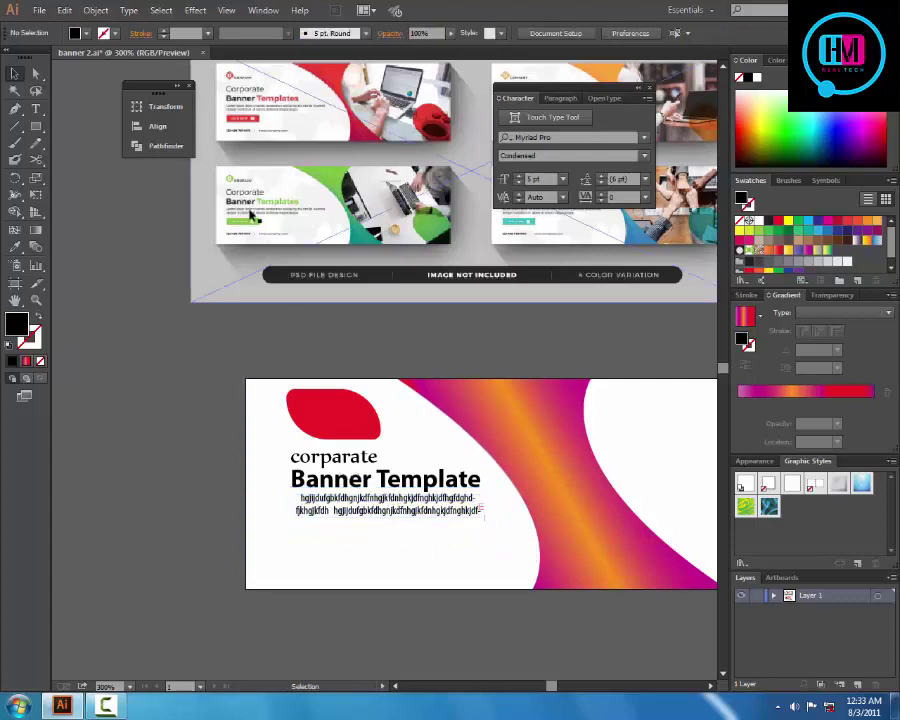
key(a)
key(alt)
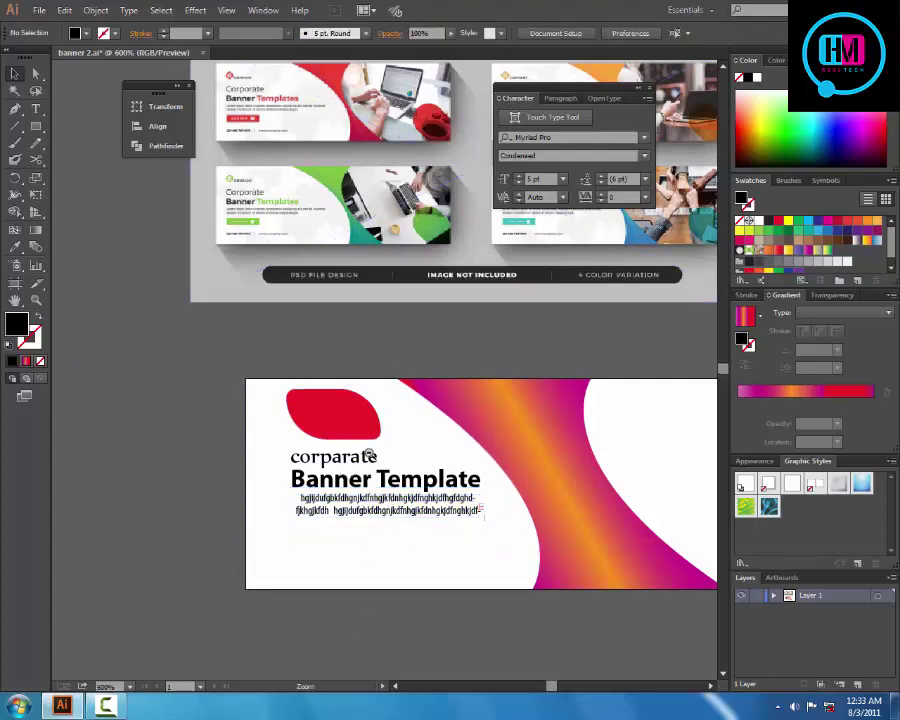
- Draw a black rectangle under the paragraph and narrow it to about 51 px wide
scroll(369, 455, up, 3)
scroll(416, 275, down, 3)
scroll(404, 281, down, 1)
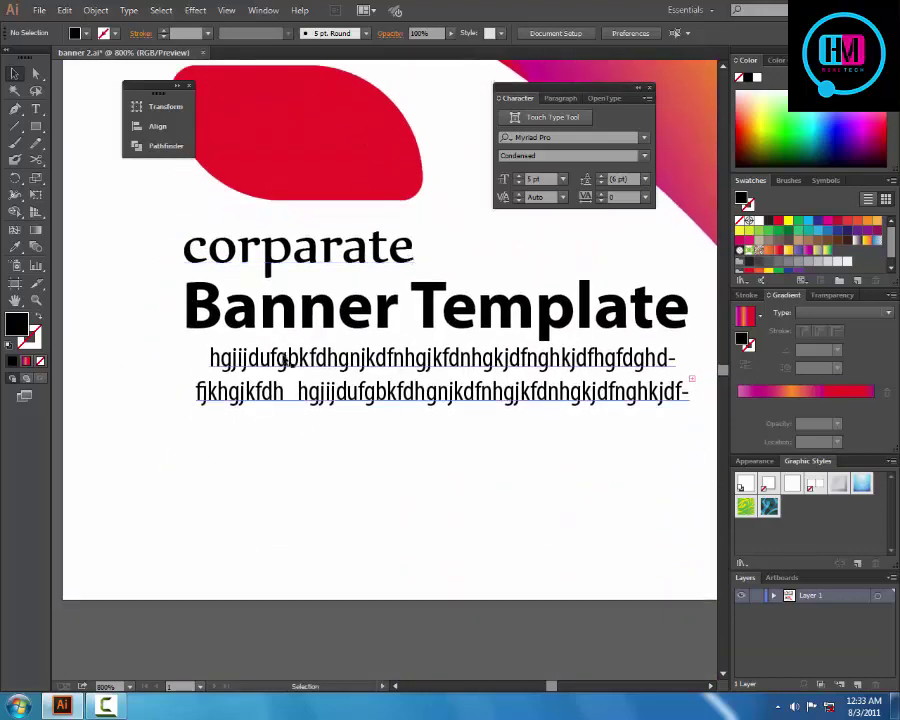
click(286, 362)
click(36, 126)
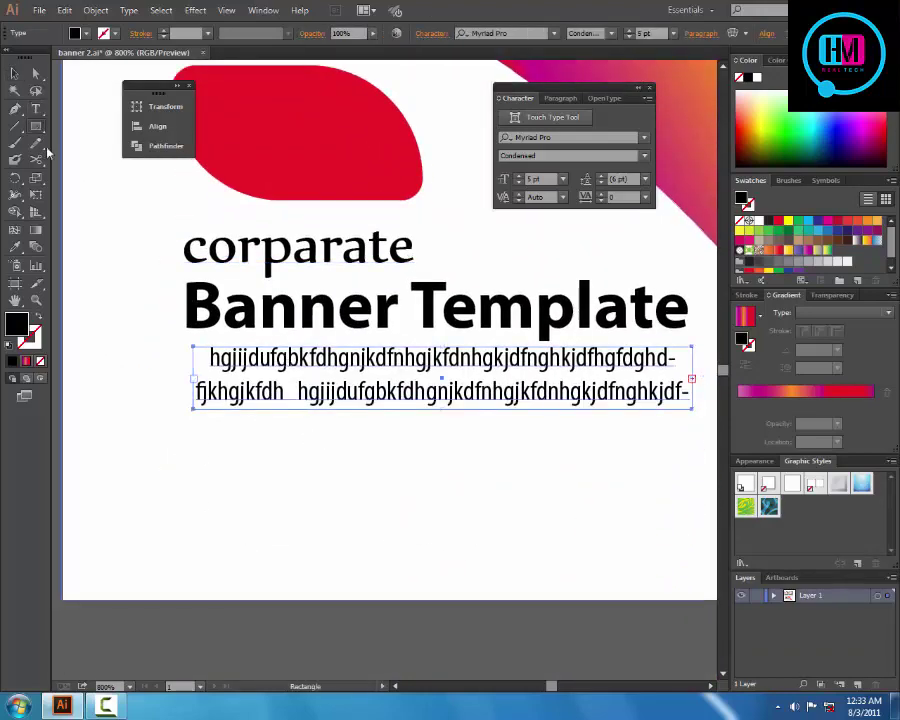
mouse_move(210, 463)
mouse_down()
mouse_move(568, 511)
mouse_move(540, 491)
mouse_up()
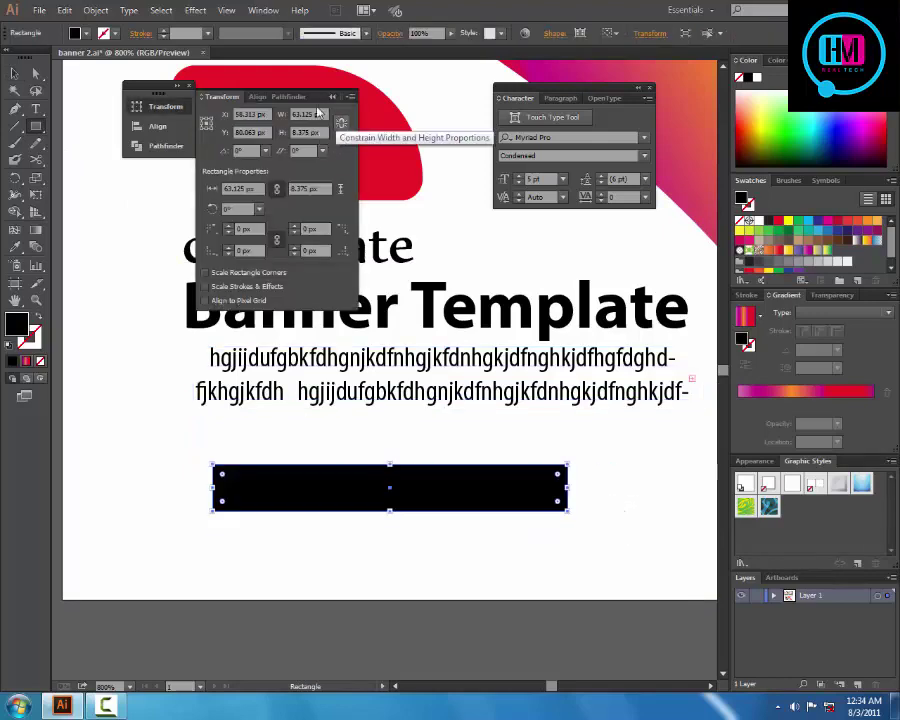
scroll(668, 358, down, 4)
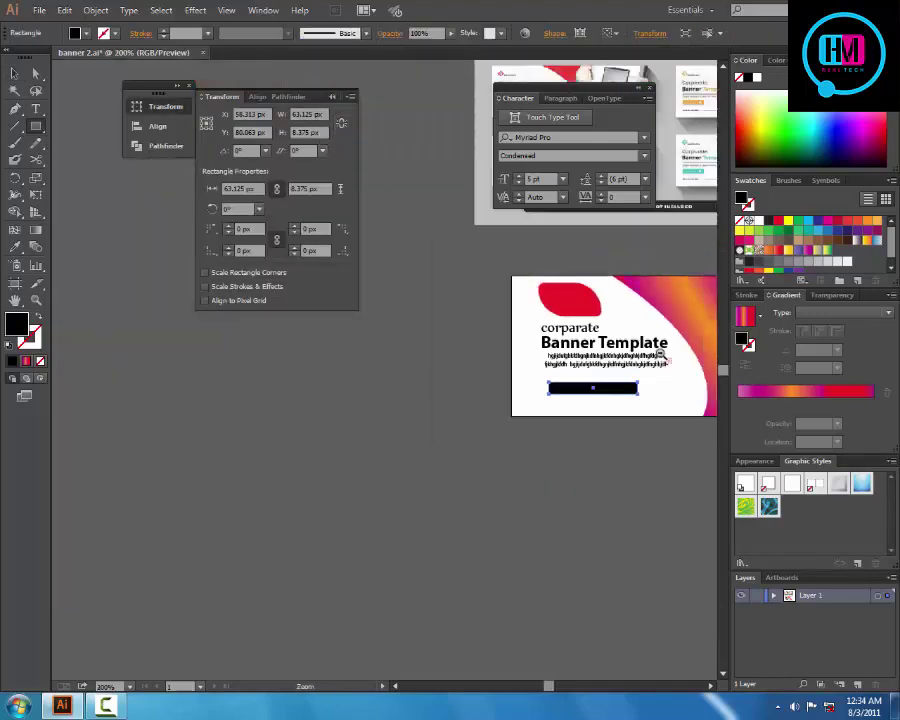
drag(482, 313, 365, 370)
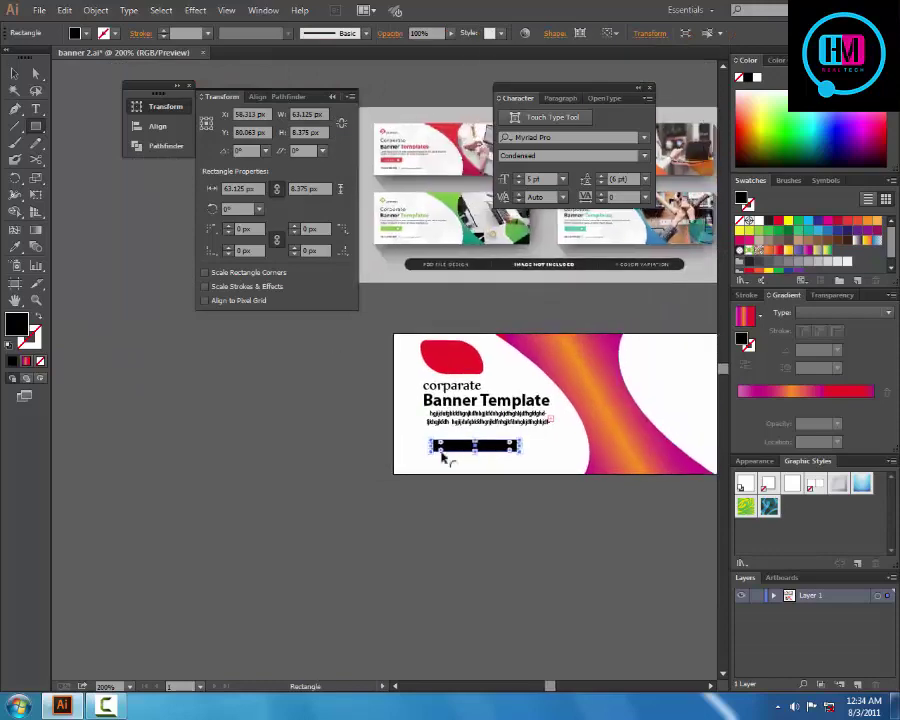
drag(520, 445, 498, 446)
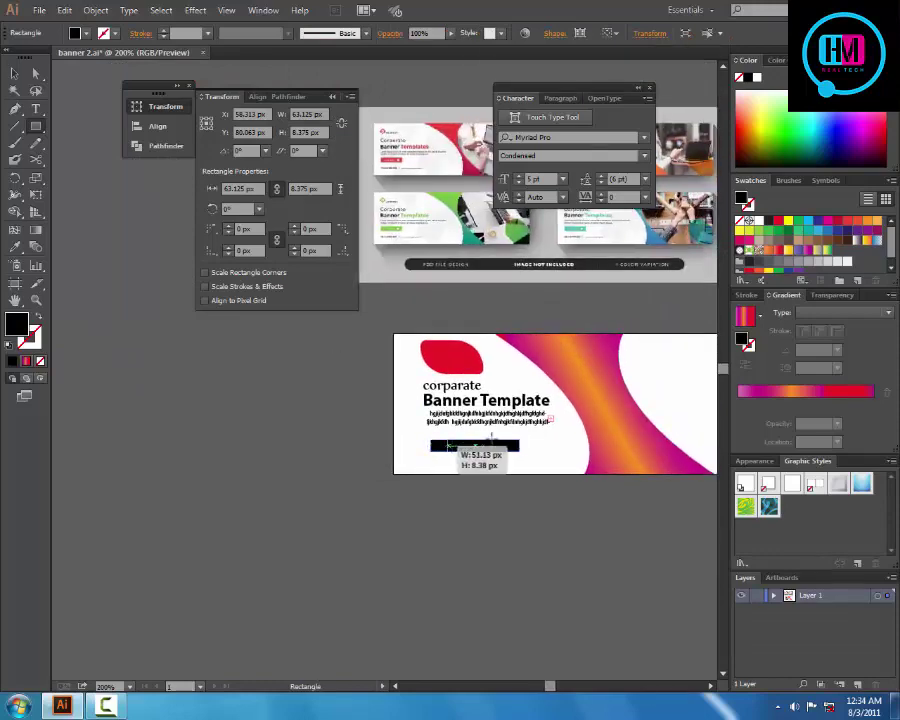
scroll(520, 434, up, 1)
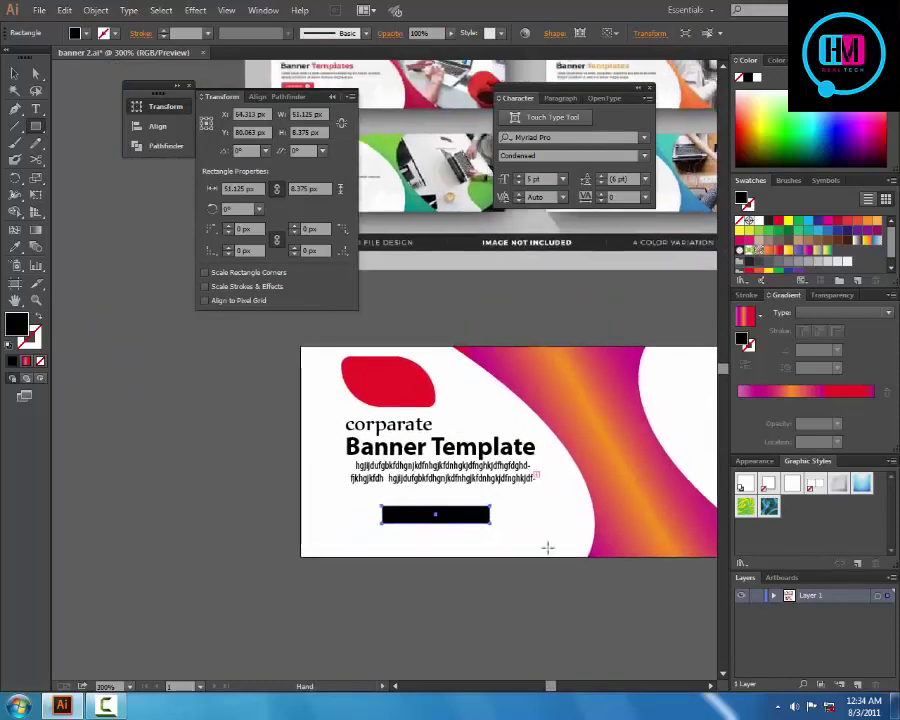
- Fill the bar with the leaf's red and move it left under the text
key(i)
click(408, 378)
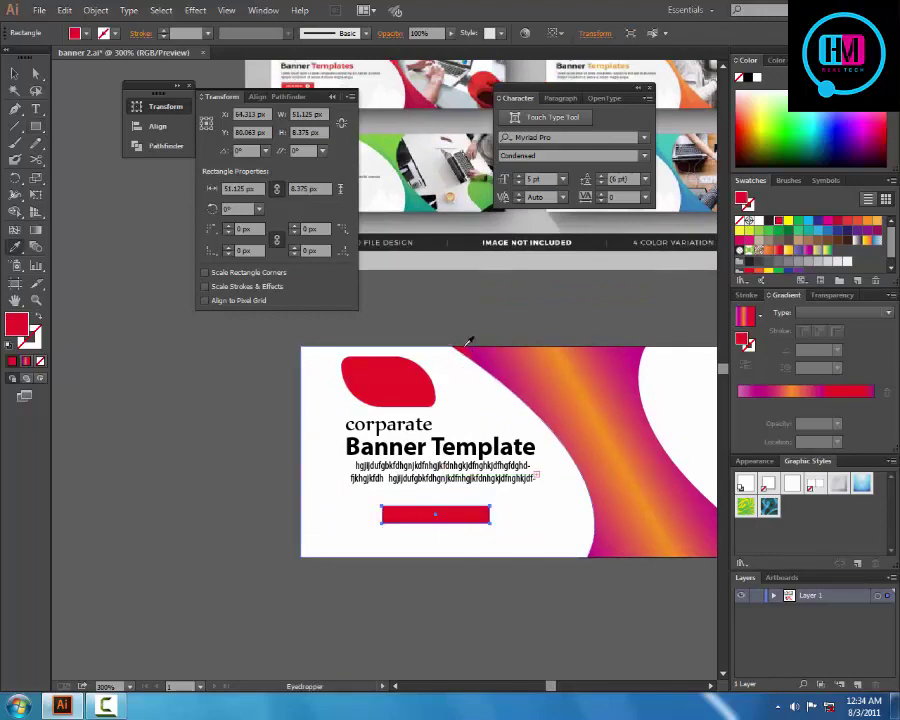
mouse_move(467, 342)
mouse_down()
mouse_move(518, 352)
mouse_move(630, 296)
mouse_move(581, 297)
mouse_up()
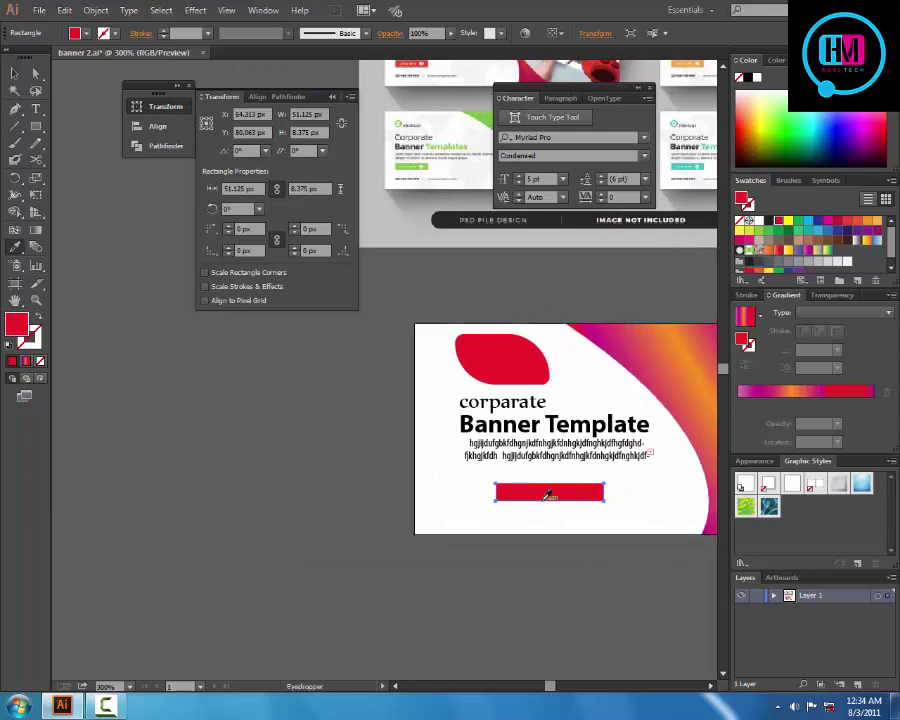
key(v)
click(528, 490)
drag(528, 490, 467, 498)
drag(486, 374, 488, 375)
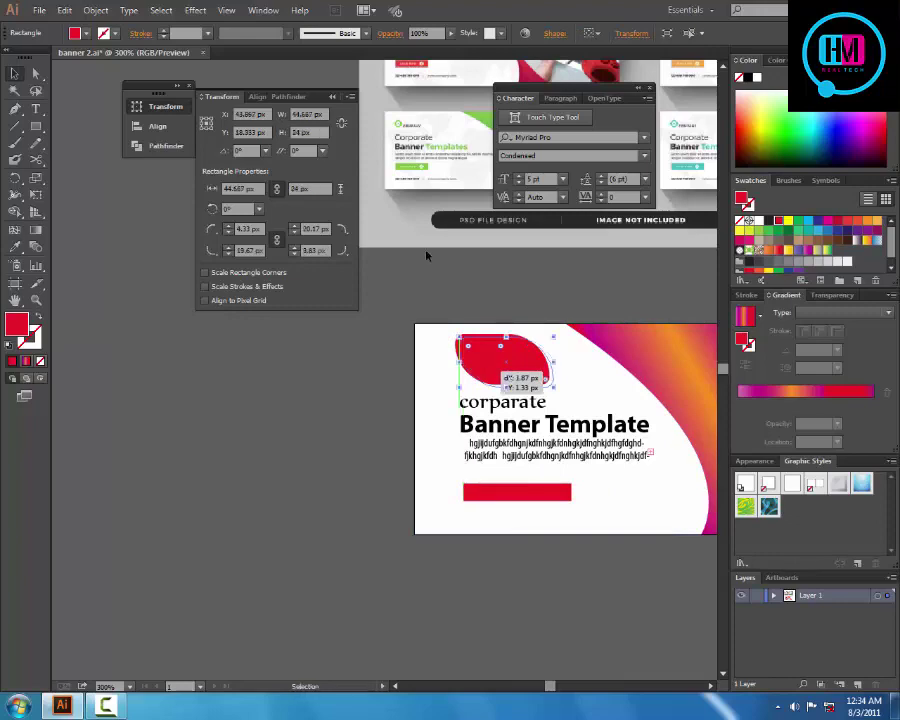
- Shorten the red bar from its right end into a button shape
click(580, 530)
click(535, 495)
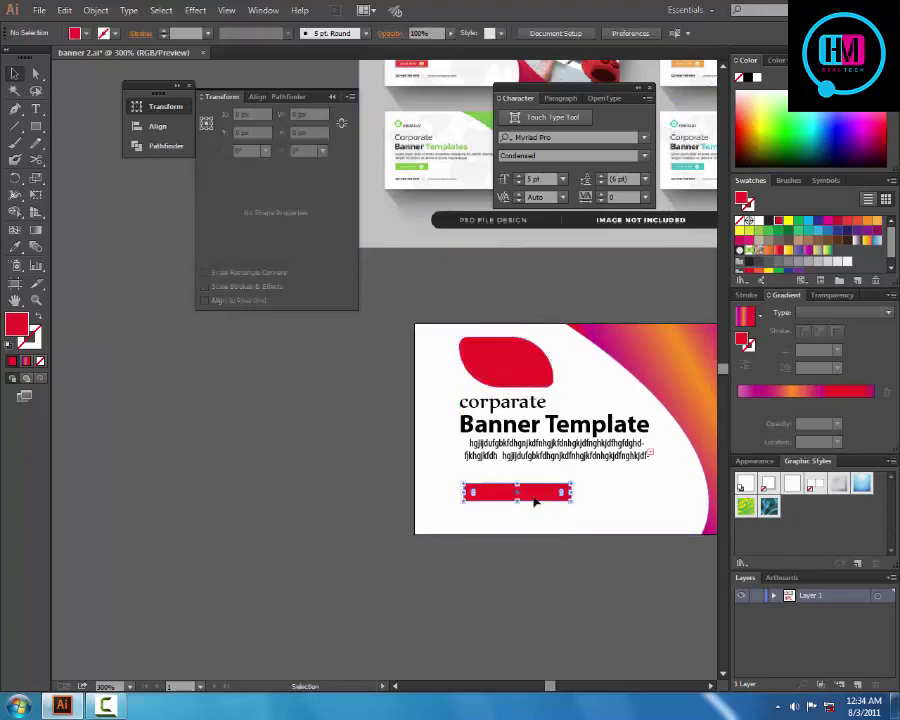
scroll(535, 501, up, 2)
drag(606, 488, 570, 488)
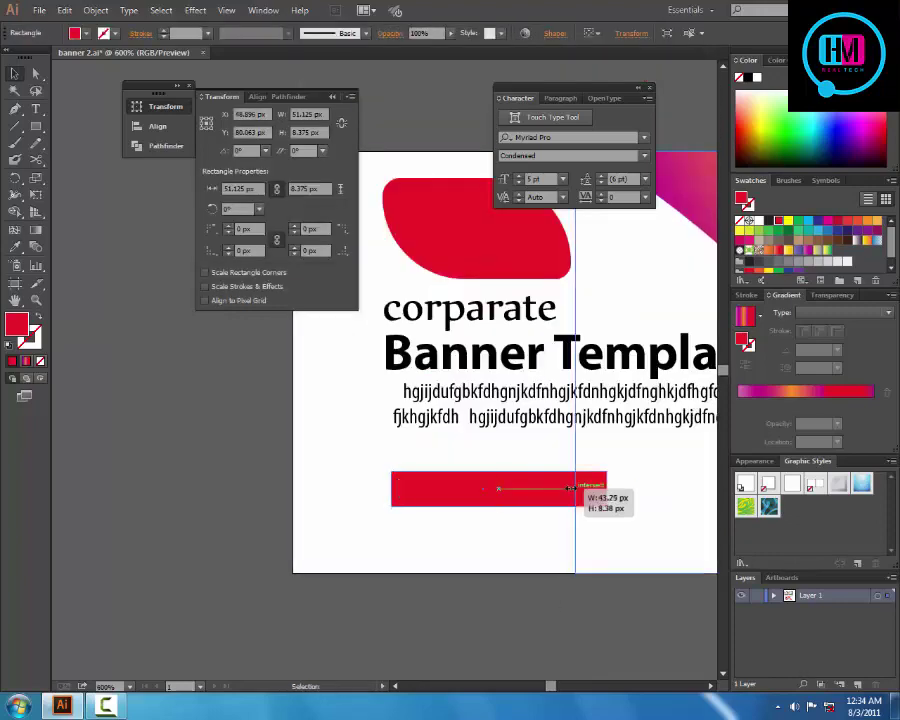
click(558, 590)
mouse_move(452, 295)
mouse_down()
mouse_move(494, 531)
mouse_move(401, 352)
mouse_up()
key(t)
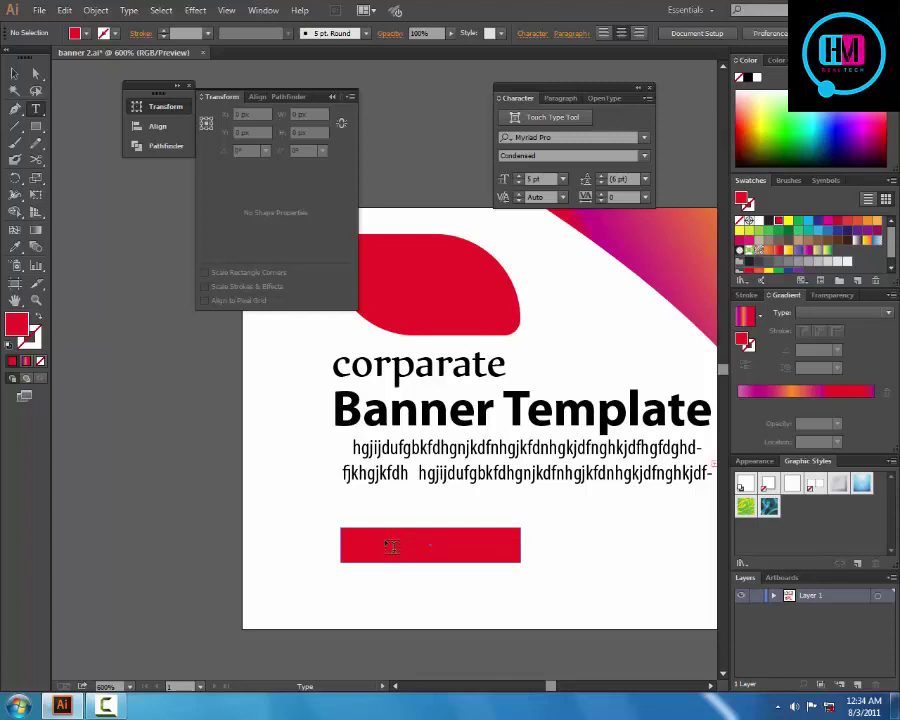
- Add 'order now' text and centre it horizontally on the red button
click(372, 540)
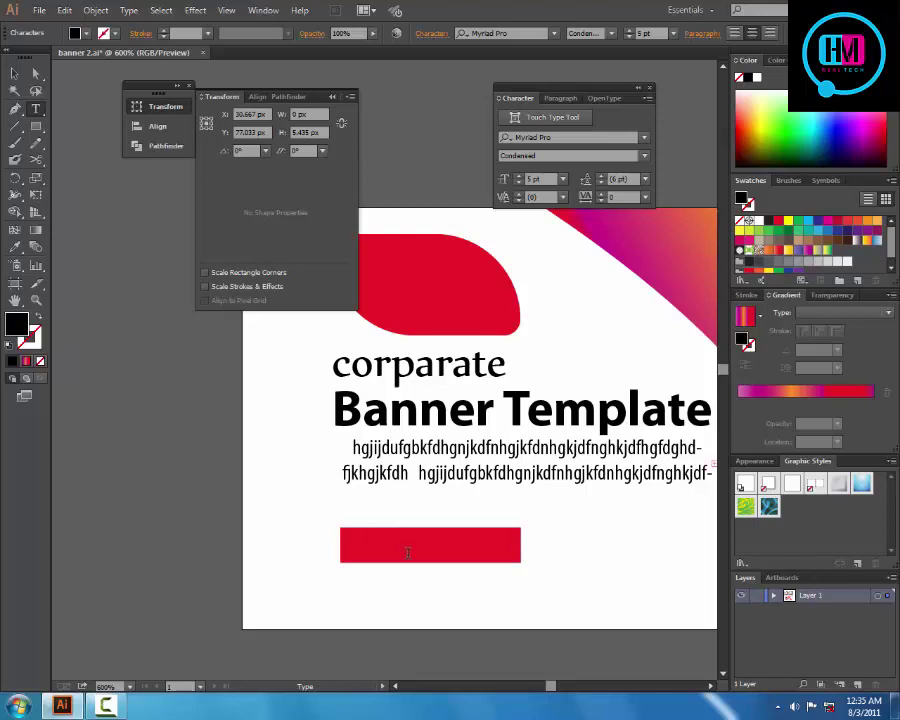
text(ordernow)
key(ctrl+a)
click(12, 74)
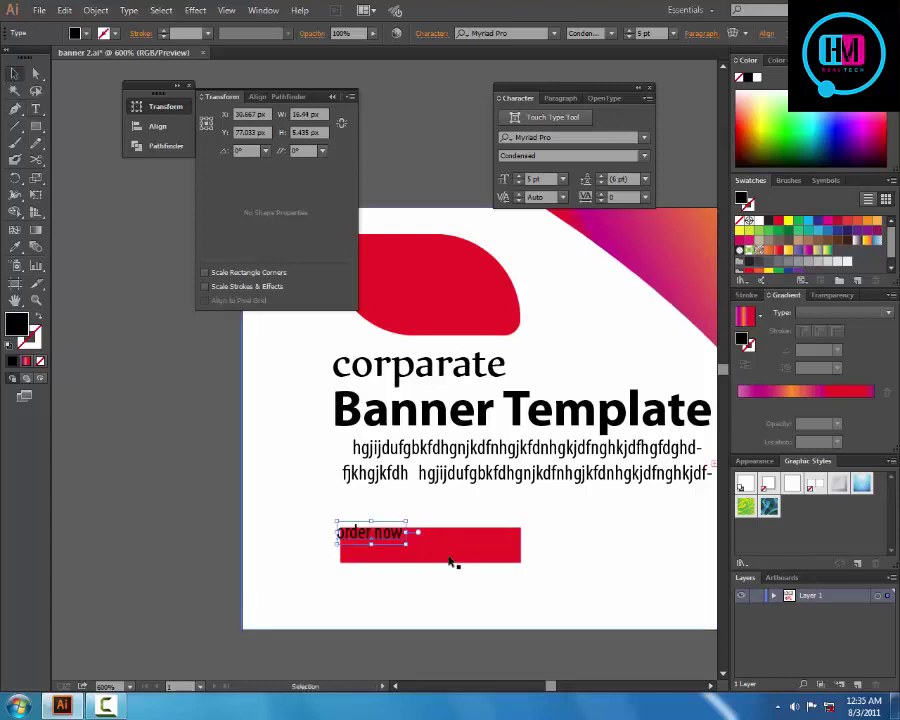
drag(448, 552, 512, 560)
click(512, 560)
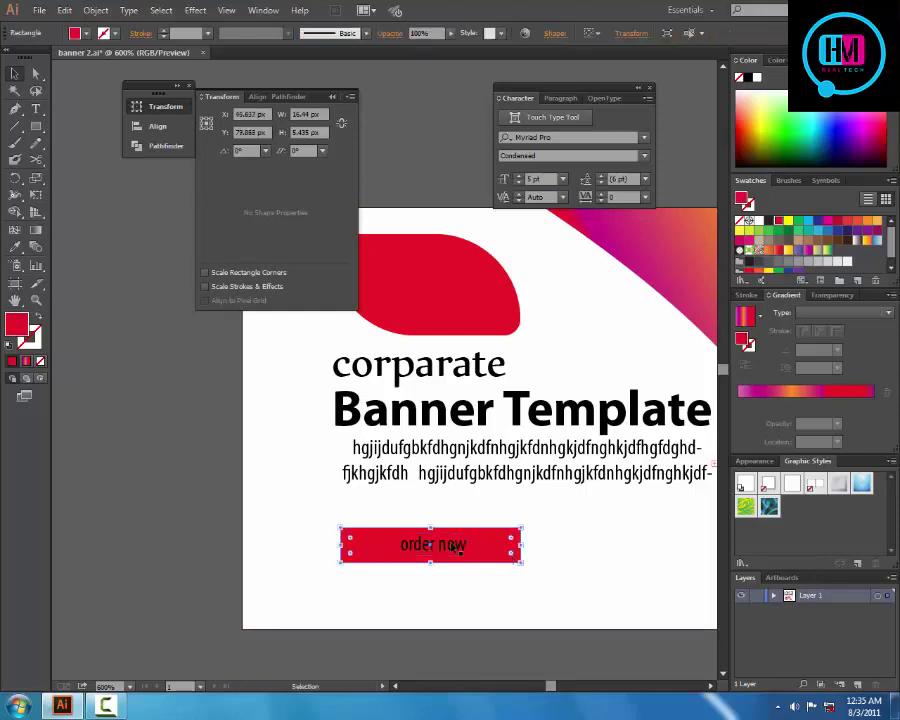
shift+click(440, 545)
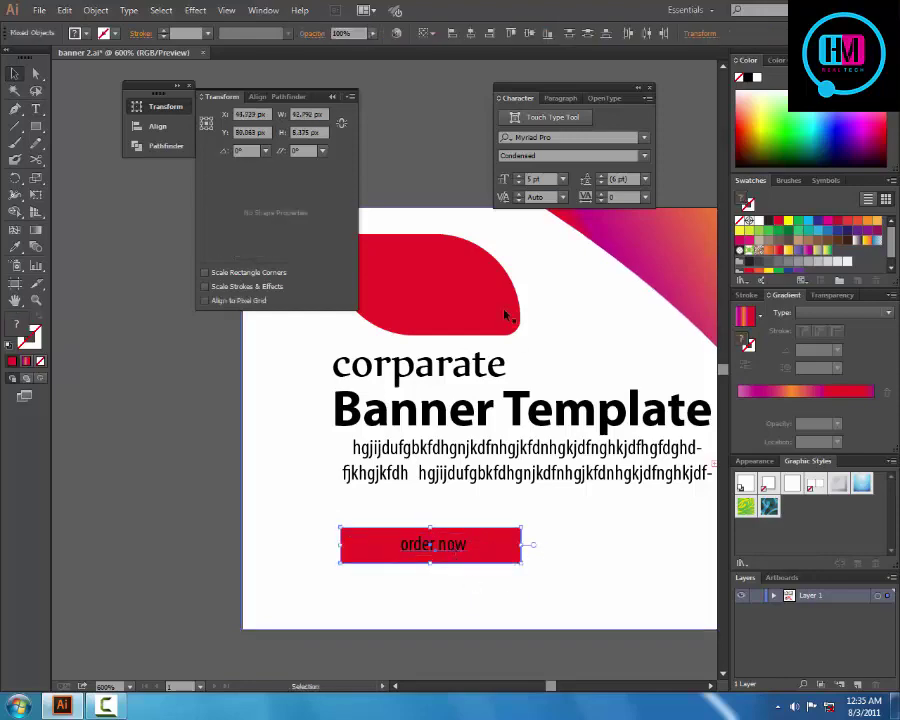
click(476, 34)
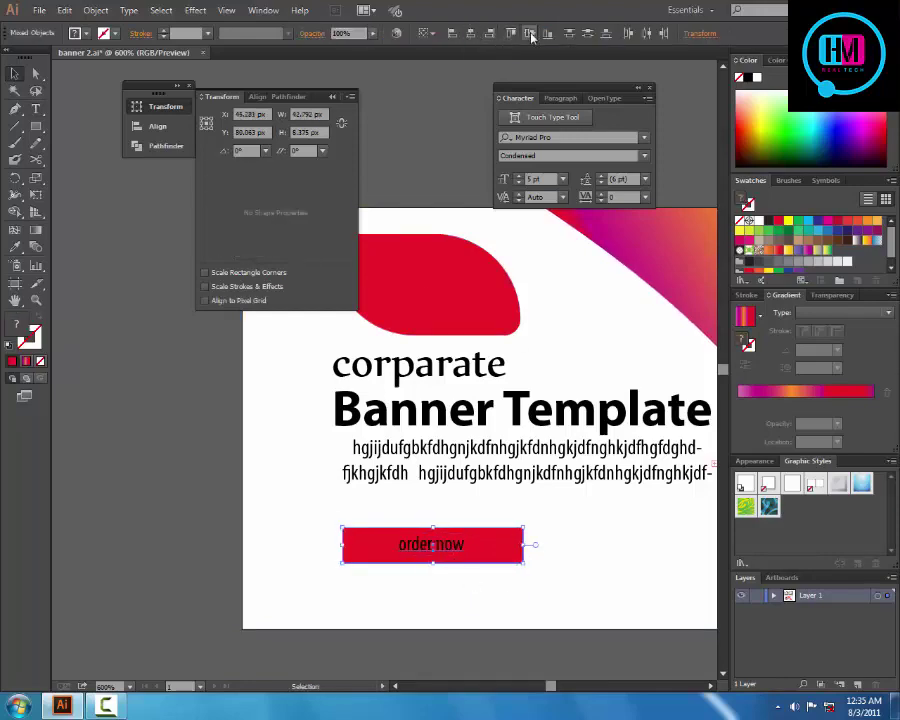
click(456, 566)
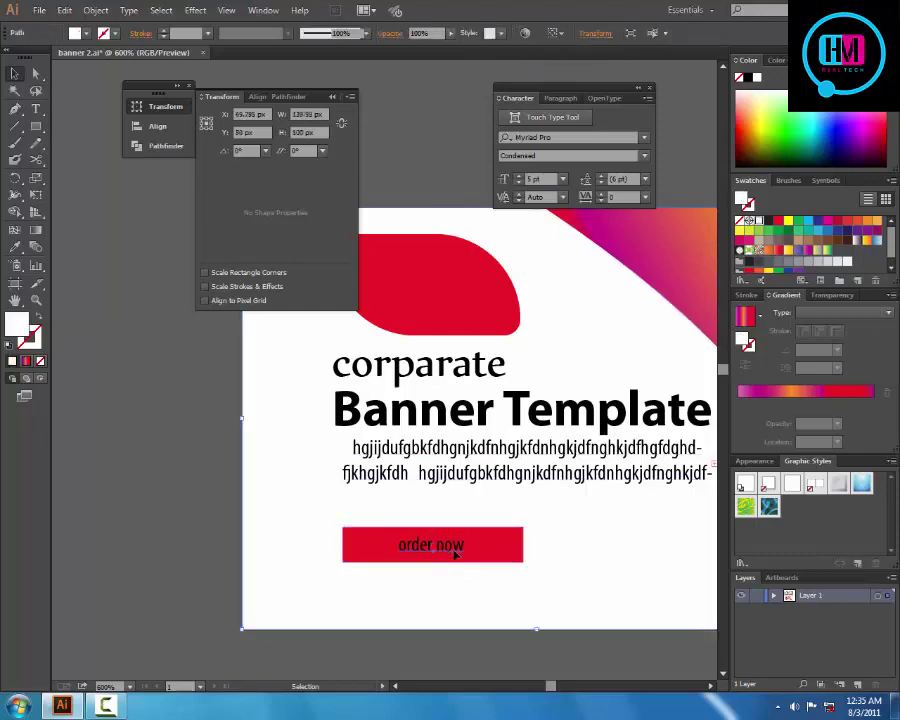
- Enlarge the 'order now' label and make it white and Bold
click(454, 545)
drag(470, 558, 473, 560)
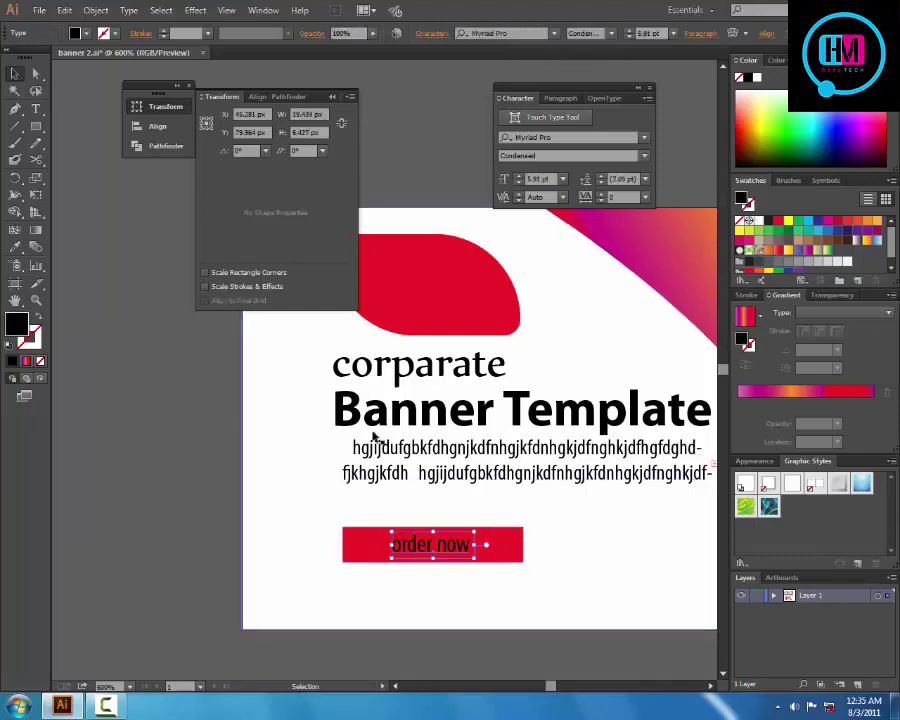
click(86, 33)
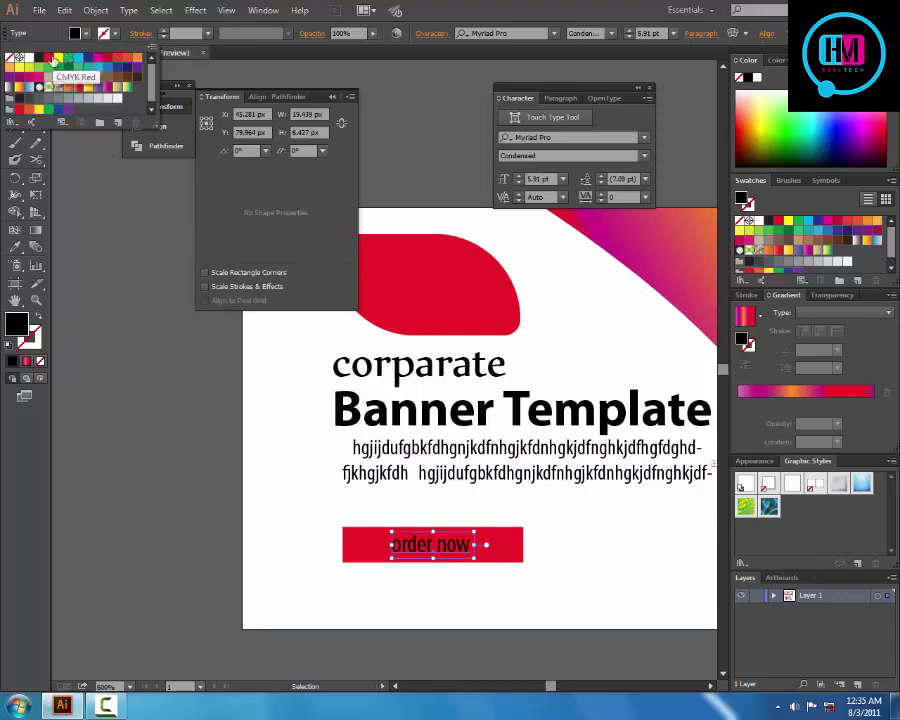
click(41, 58)
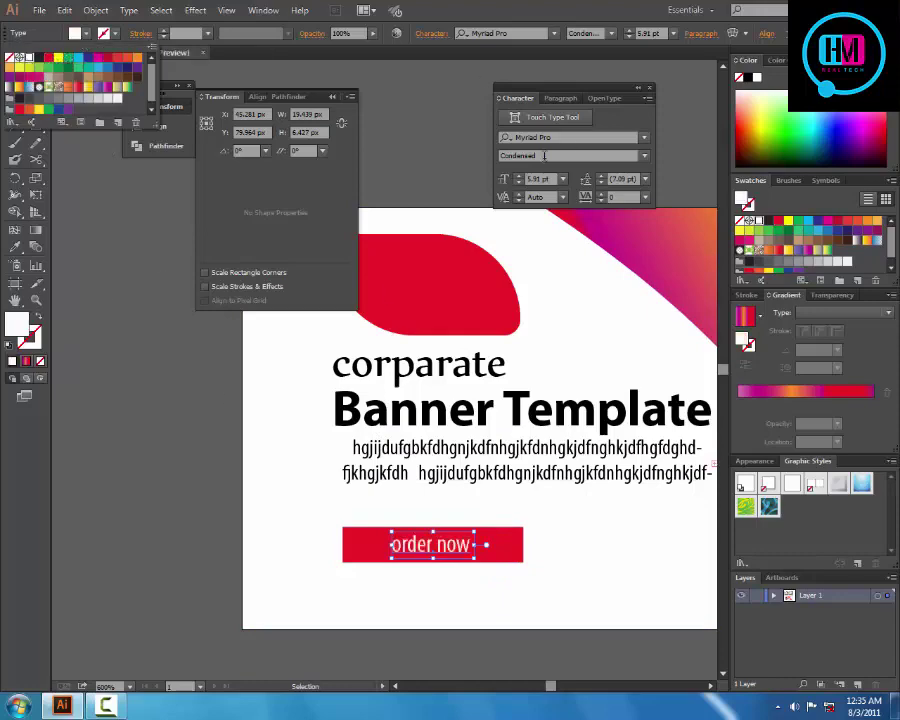
click(559, 157)
click(646, 161)
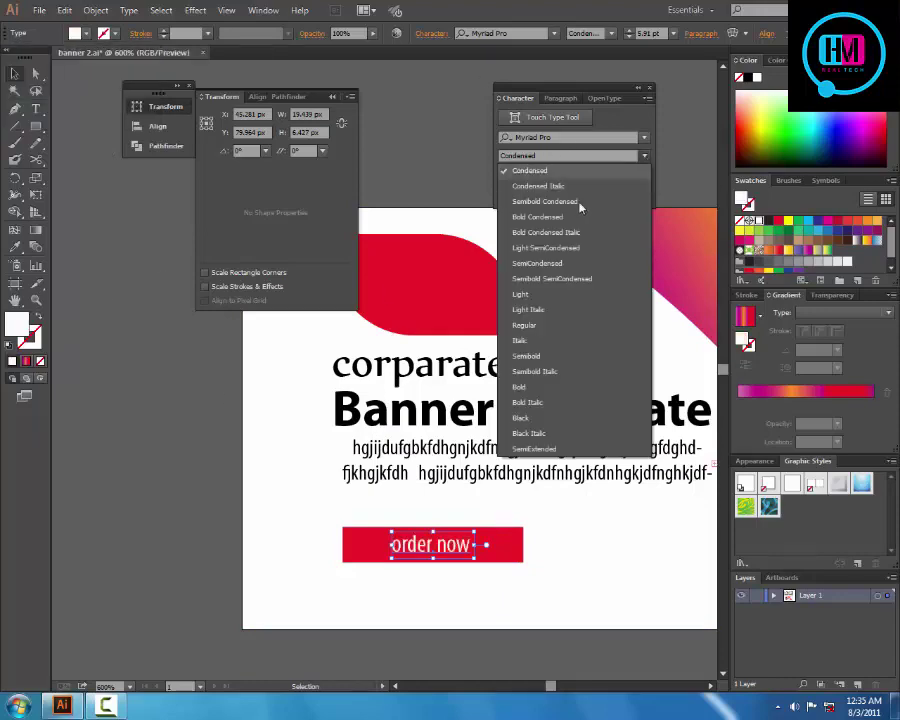
click(530, 390)
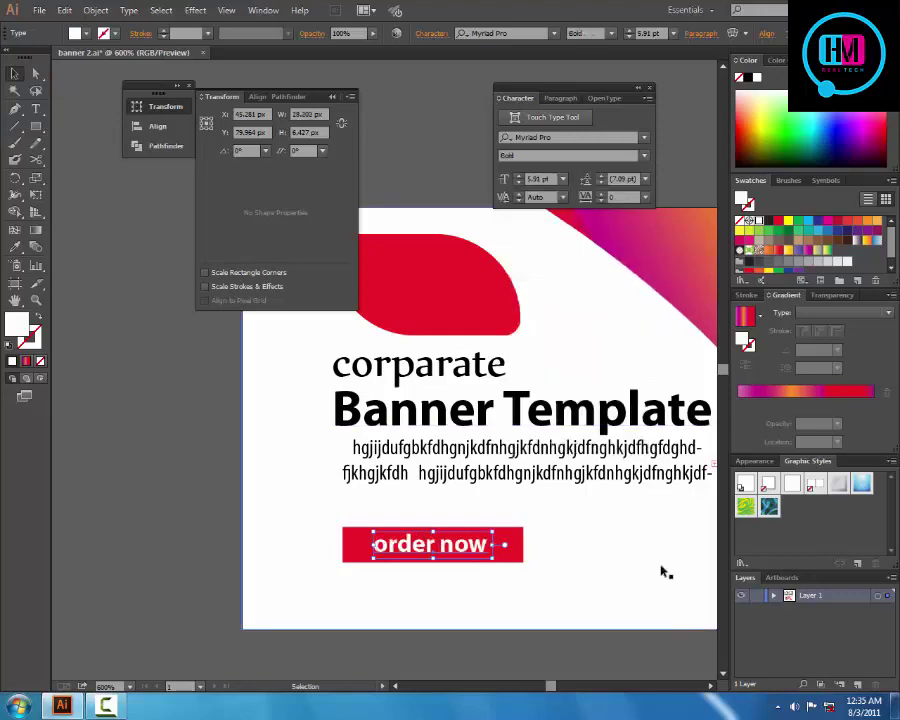
click(516, 574)
ctrl+alt+click(589, 552)
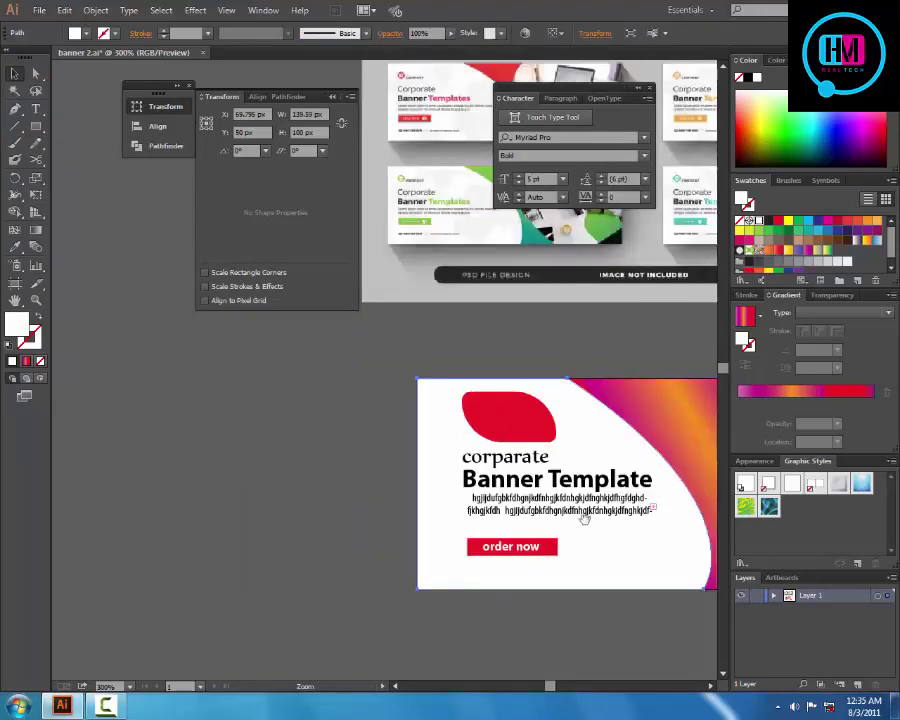
- Zoom and pan to frame the banner text below the button
drag(515, 335, 481, 362)
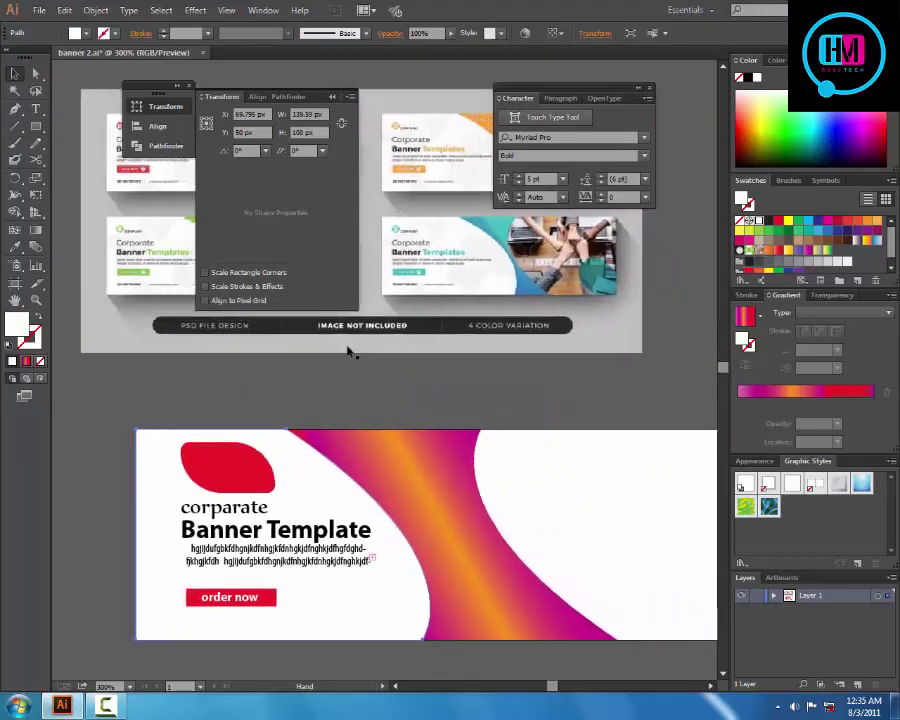
alt+click(481, 362)
drag(531, 343, 396, 367)
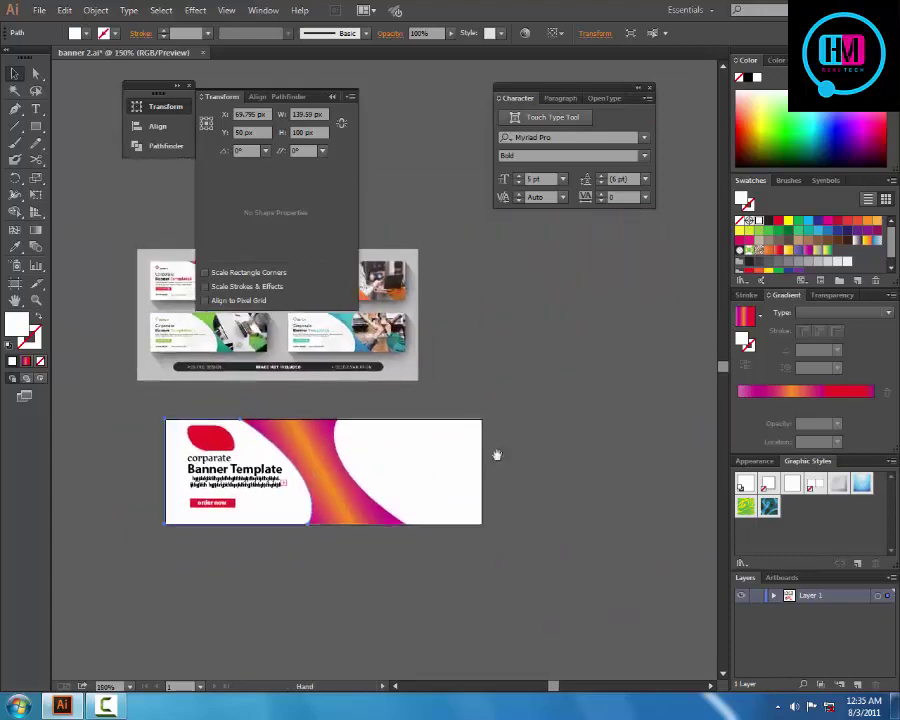
click(575, 418)
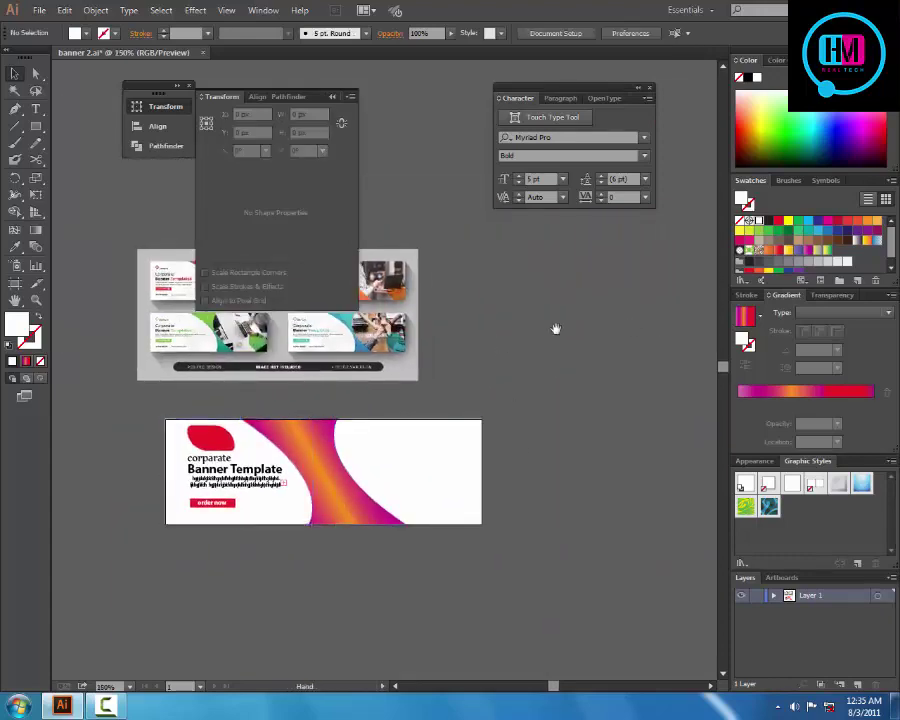
drag(554, 327, 556, 352)
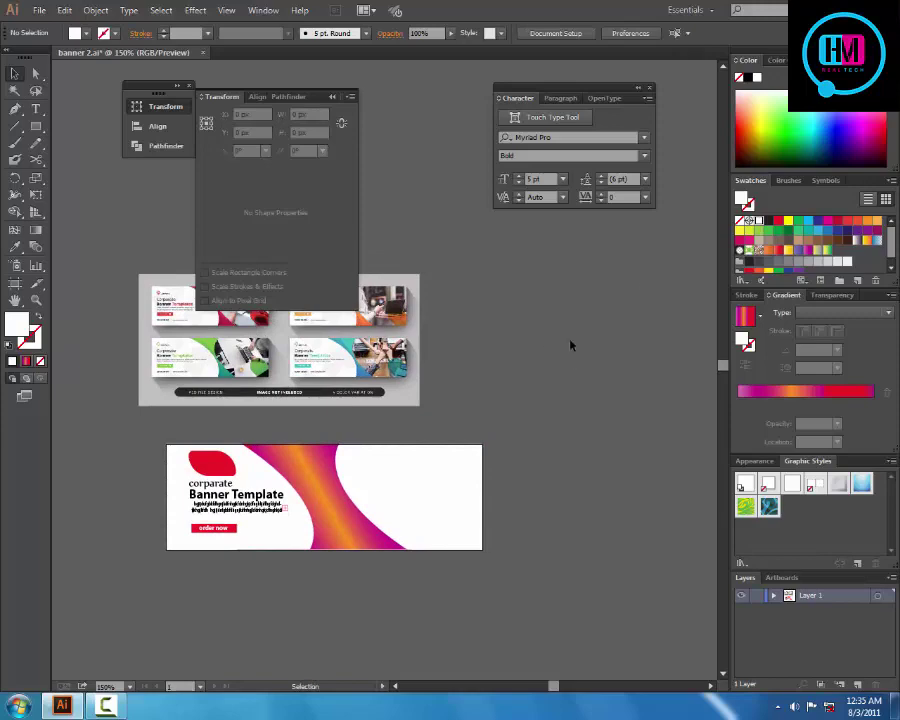
click(198, 515)
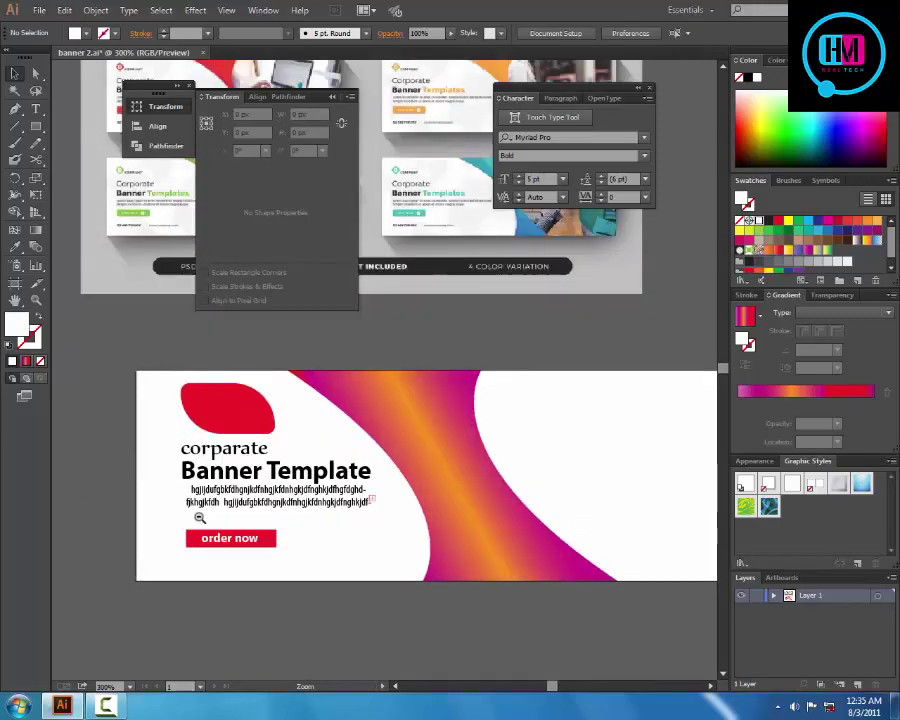
click(300, 480)
mouse_move(391, 497)
mouse_down()
mouse_move(441, 437)
mouse_move(511, 424)
mouse_up()
- Add the contact e-mail line under the button at about 2.7 pt and duplicate it rightward
key(t)
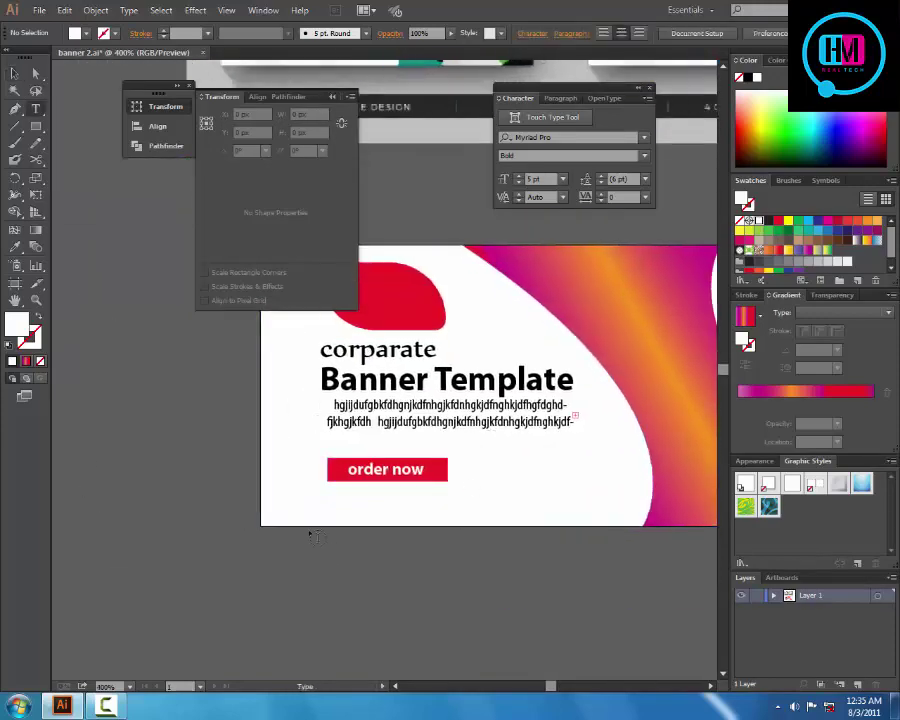
click(310, 511)
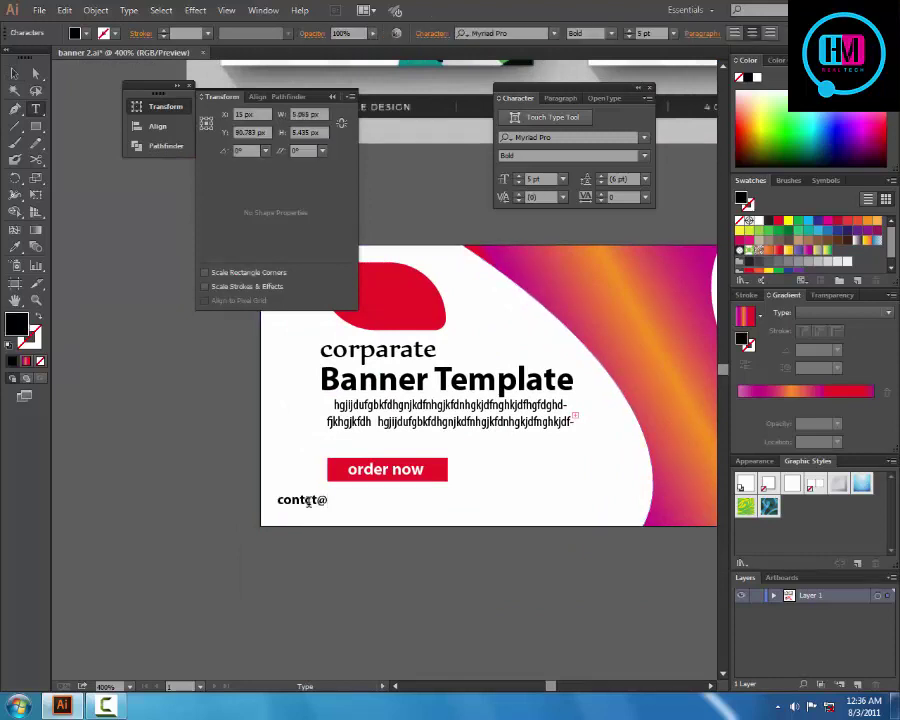
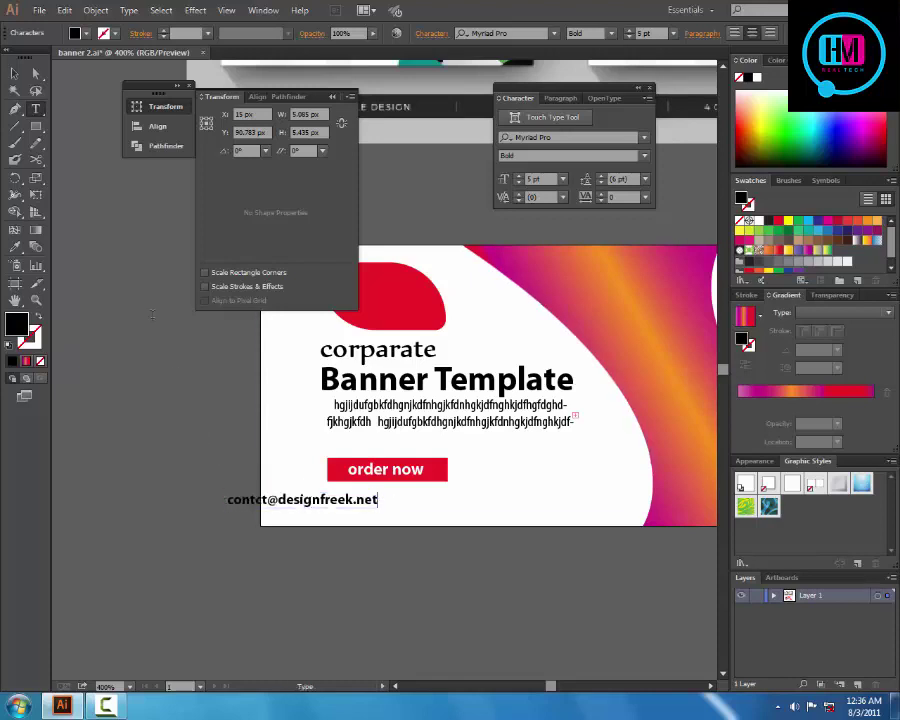
click(14, 73)
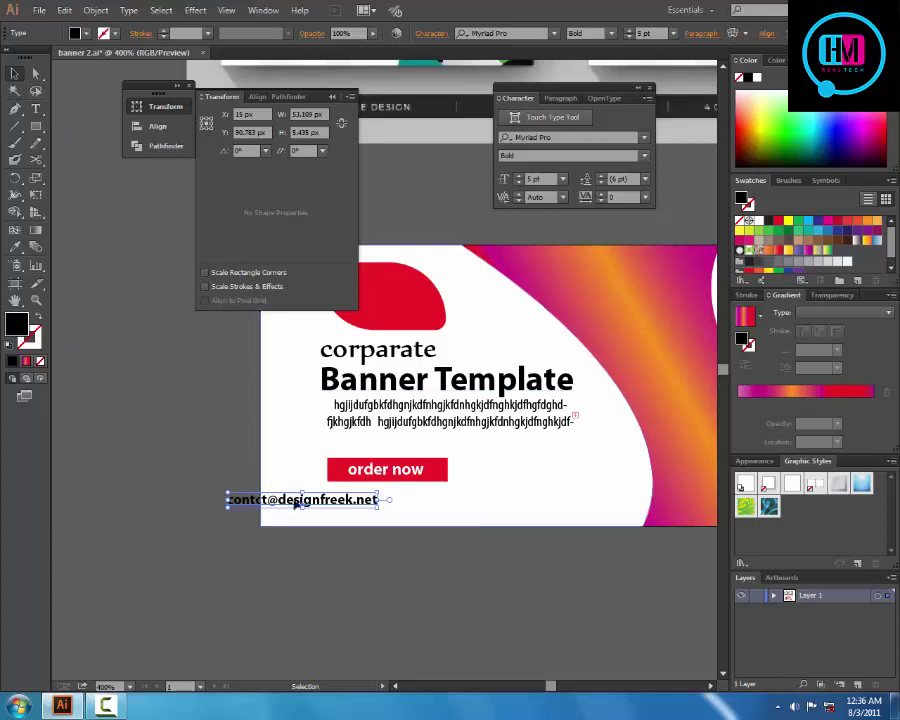
mouse_move(377, 503)
mouse_down()
mouse_move(336, 505)
mouse_move(452, 511)
mouse_up()
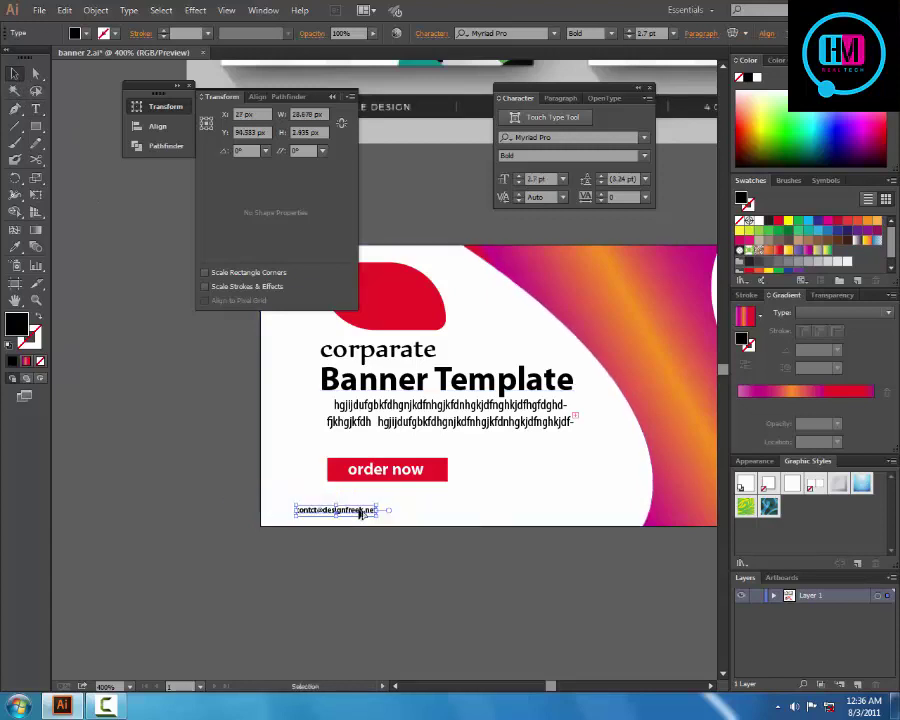
drag(452, 511, 464, 510)
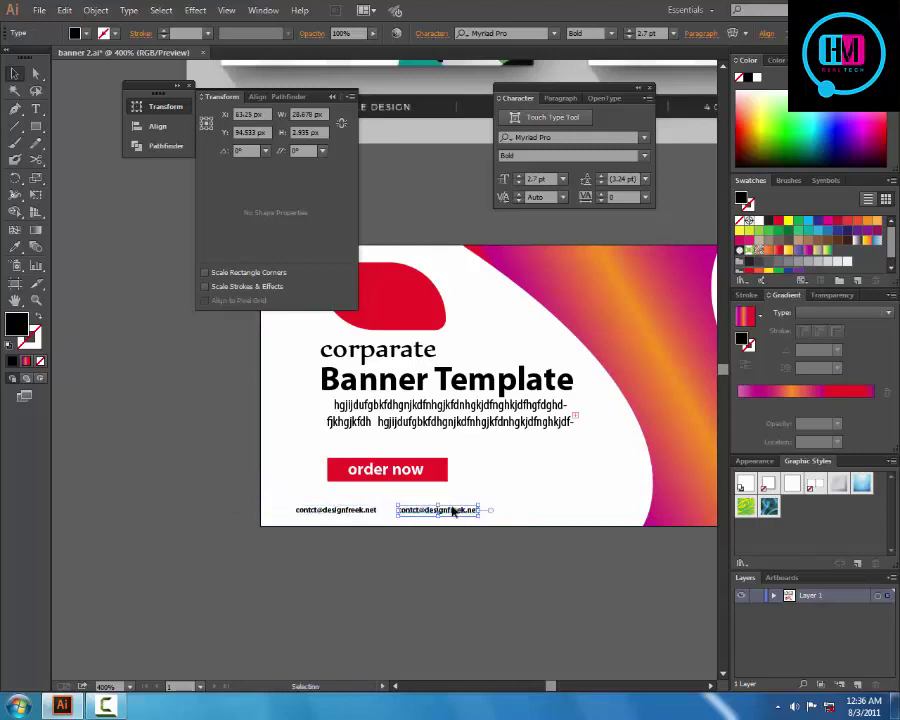
key(t)
triple_click(473, 510)
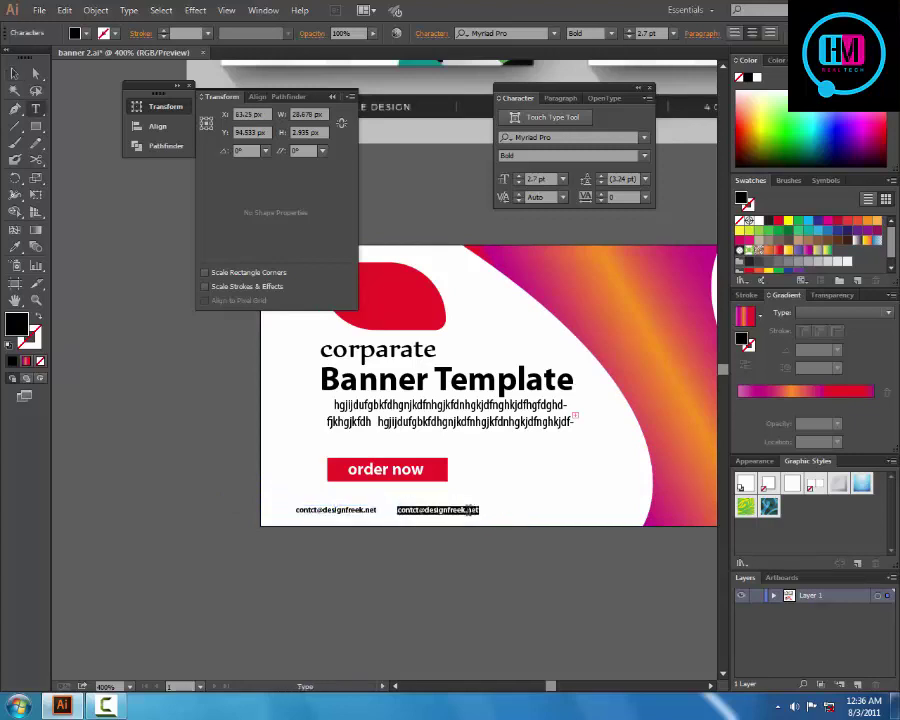
text(www.)
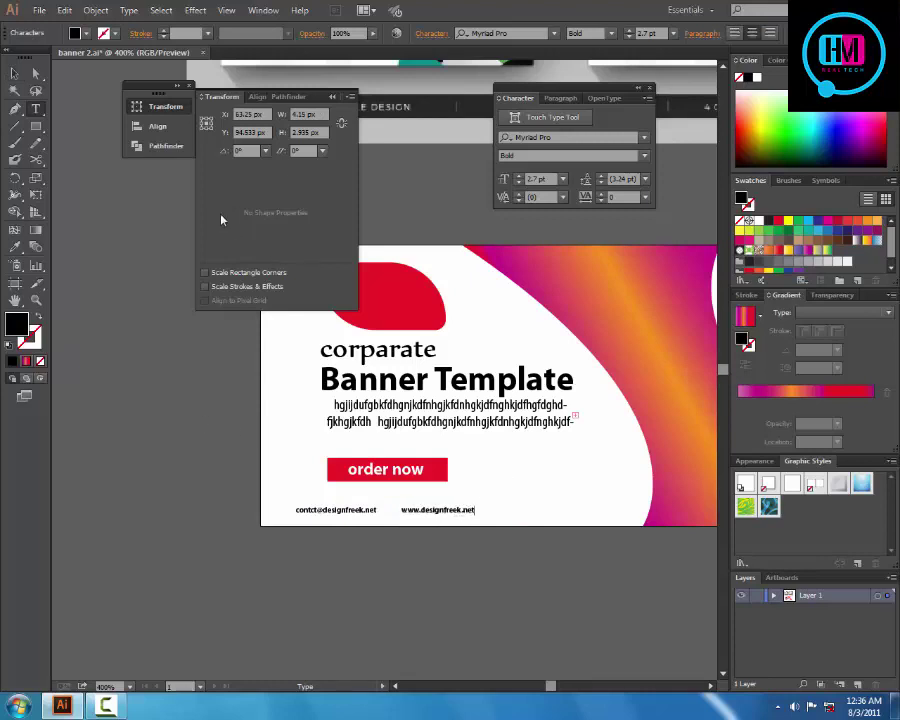
- Set both footer lines to Myriad Pro Semibold Condensed
click(9, 73)
shift+click(354, 511)
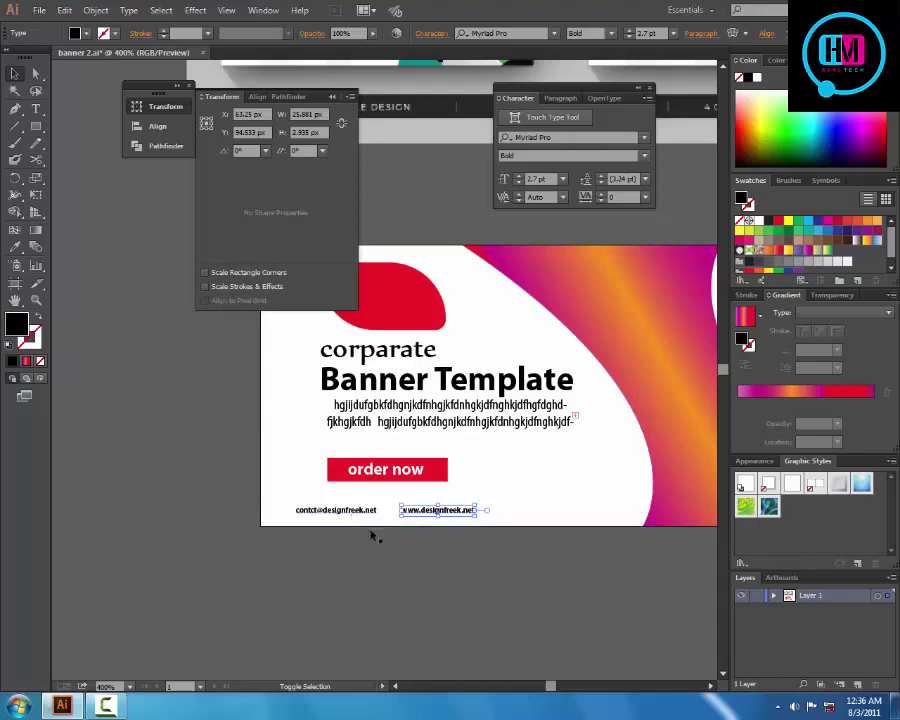
click(560, 155)
click(644, 155)
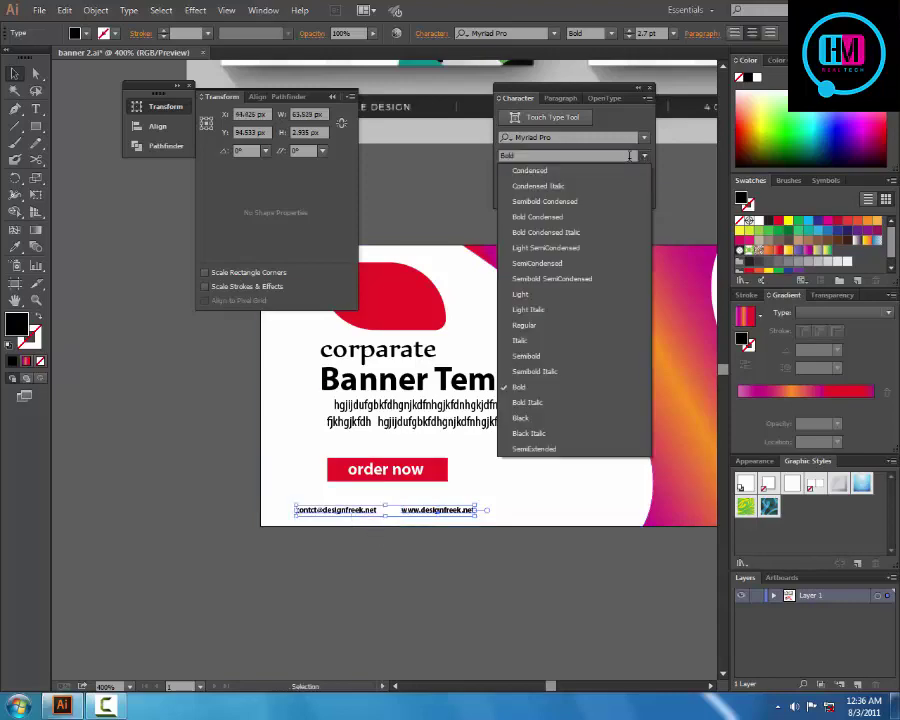
click(540, 168)
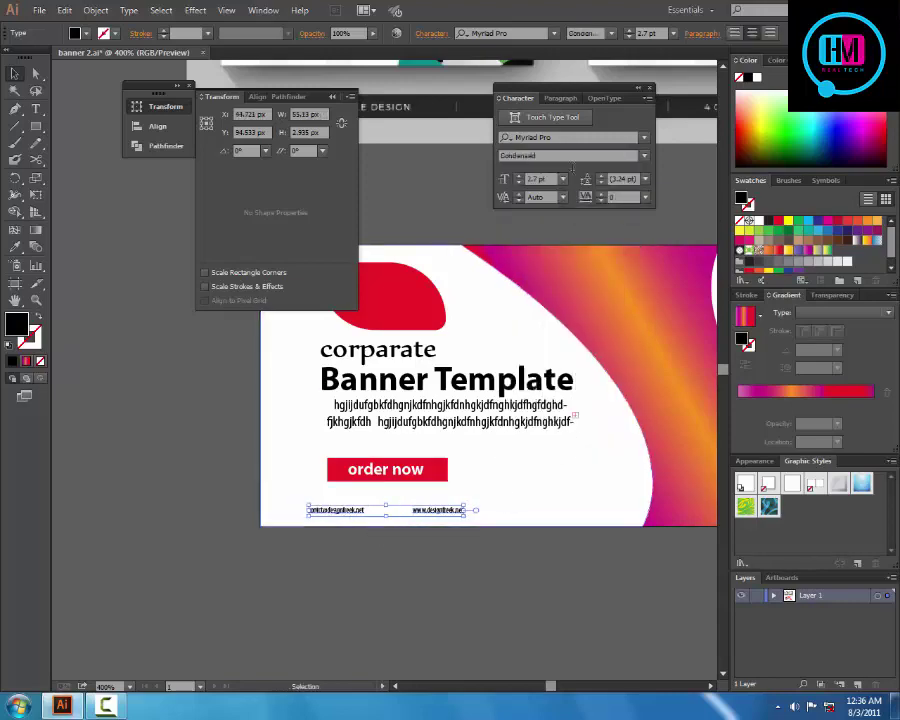
click(643, 155)
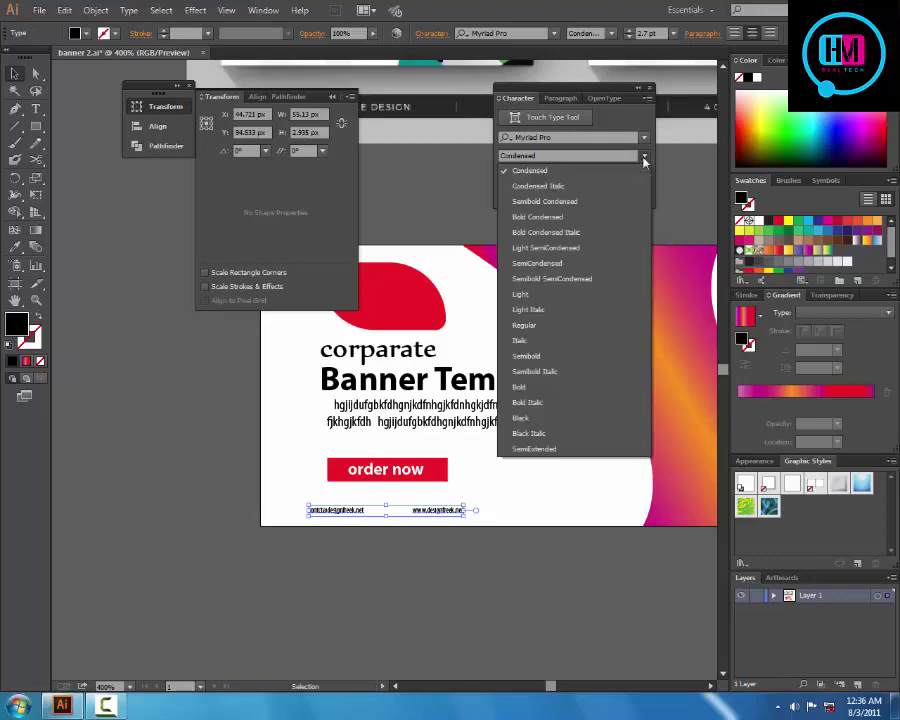
click(573, 200)
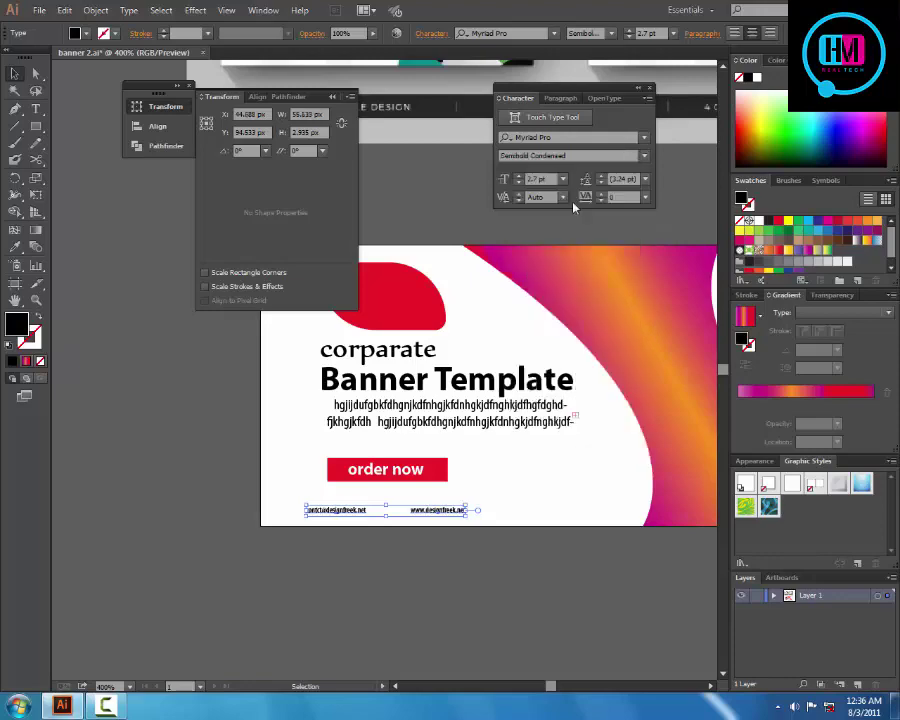
- Group the two footer lines and nudge the group into place
click(542, 556)
click(440, 511)
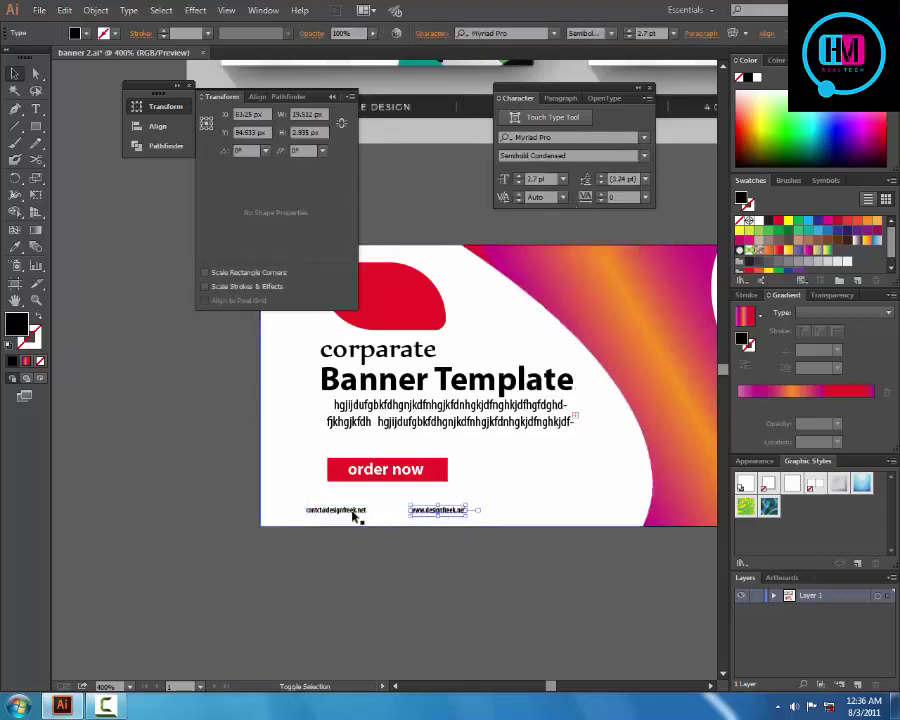
shift+click(352, 512)
key(ctrl+g)
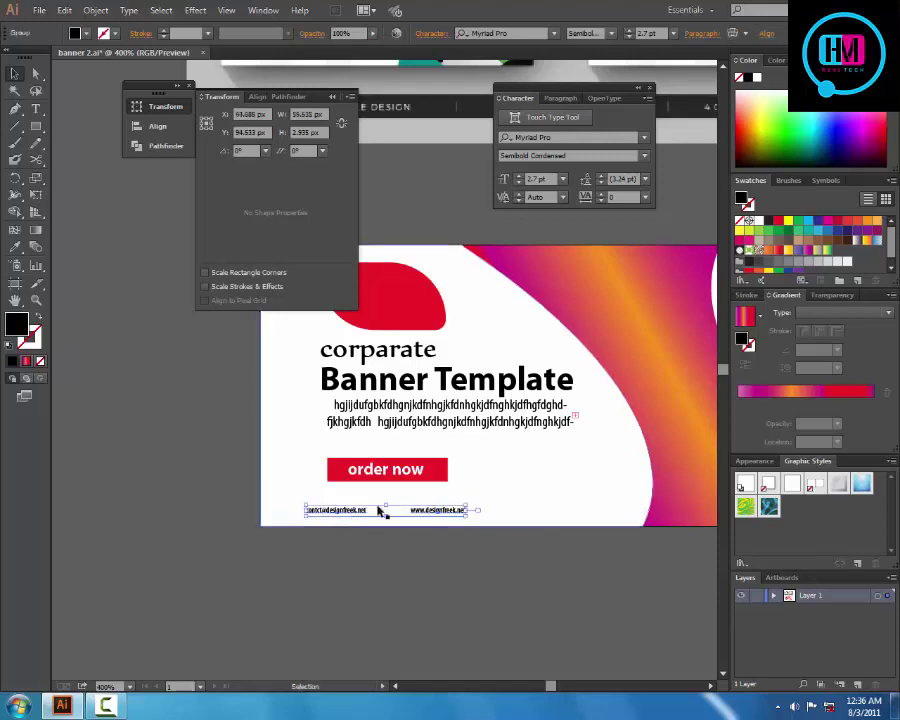
key(Right)
key(Right)
key(Up)
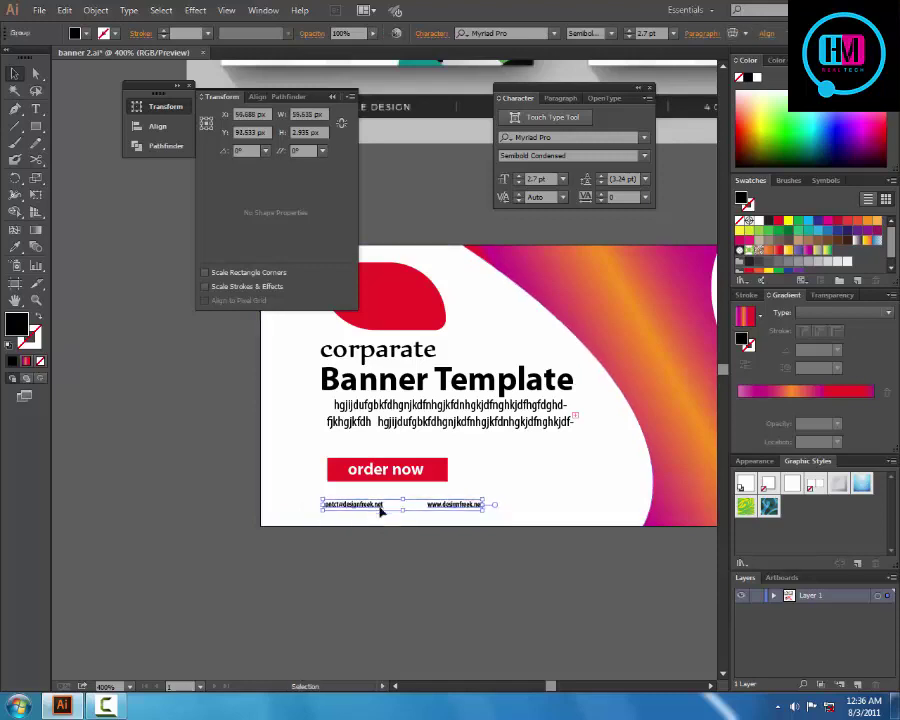
key(Left)
key(Left)
key(Left)
- Zoom out to view the whole banner and clear the selection
key(ctrl+shift+a)
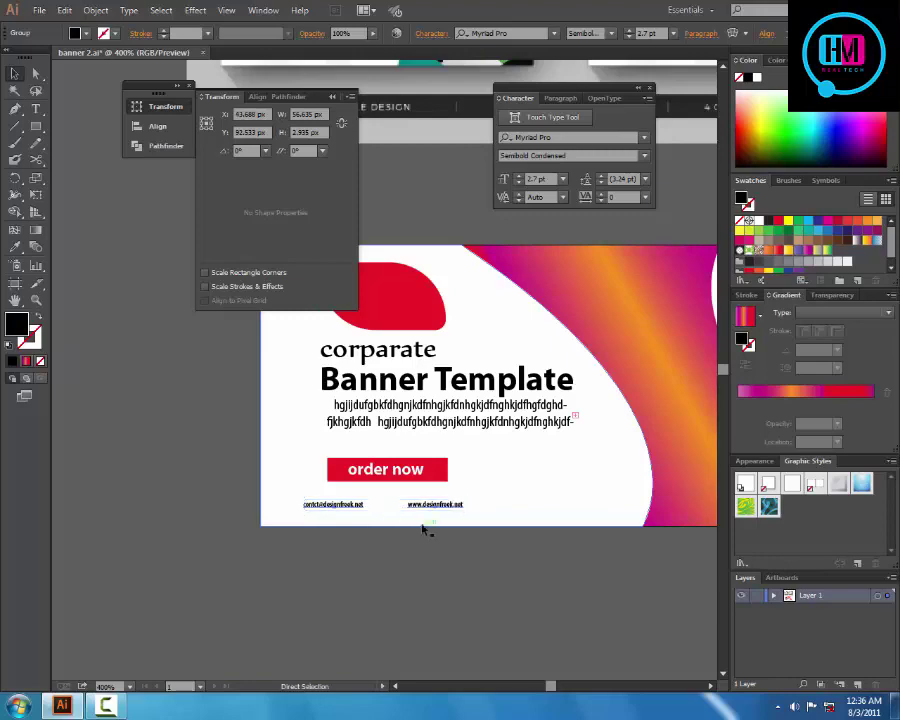
alt+click(432, 519)
drag(536, 364, 337, 360)
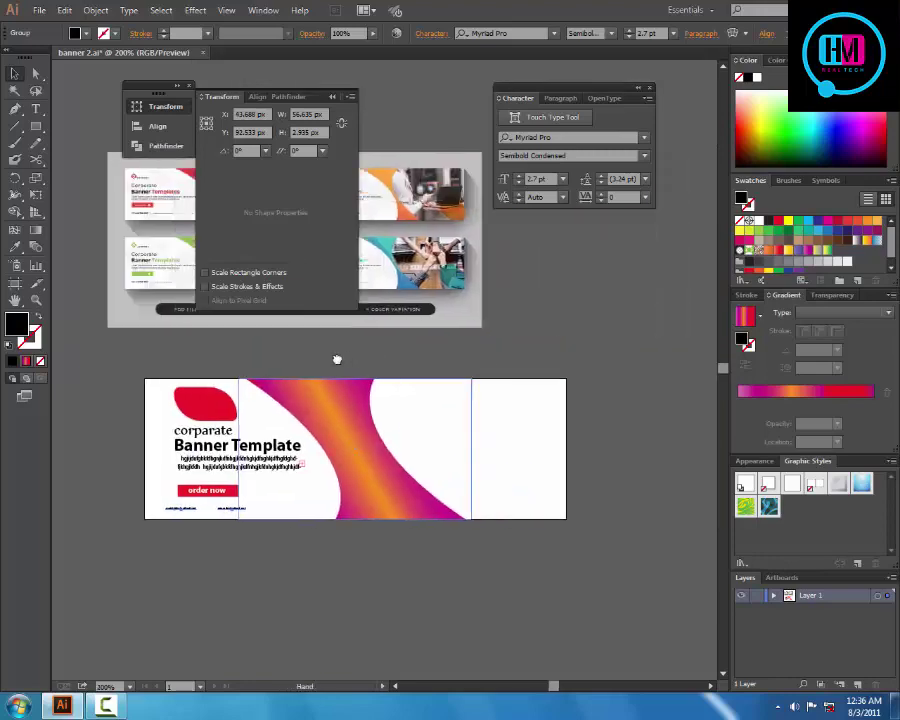
click(578, 380)
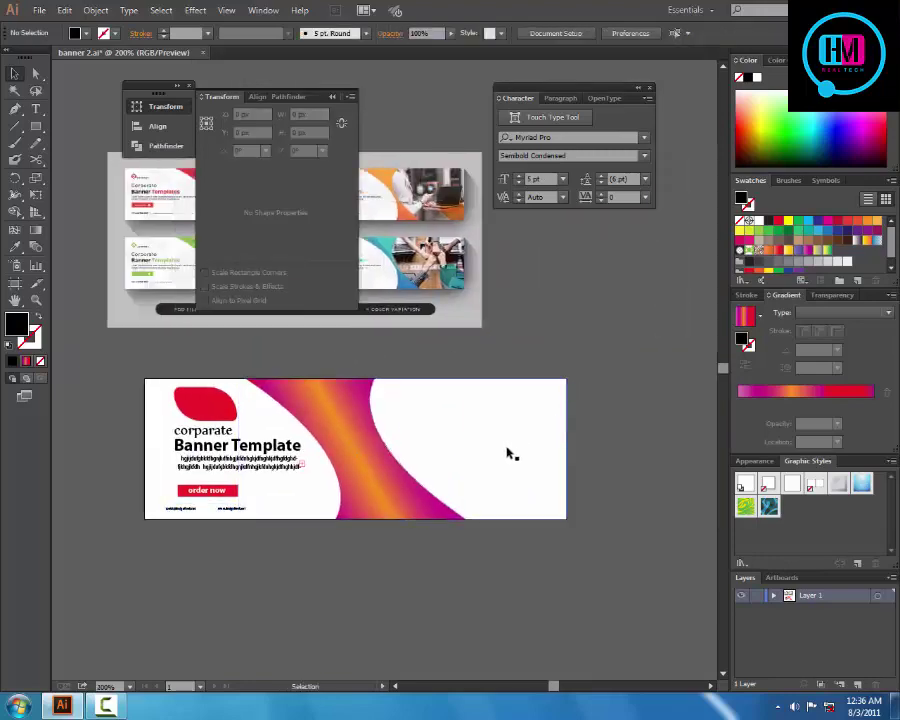
click(510, 418)
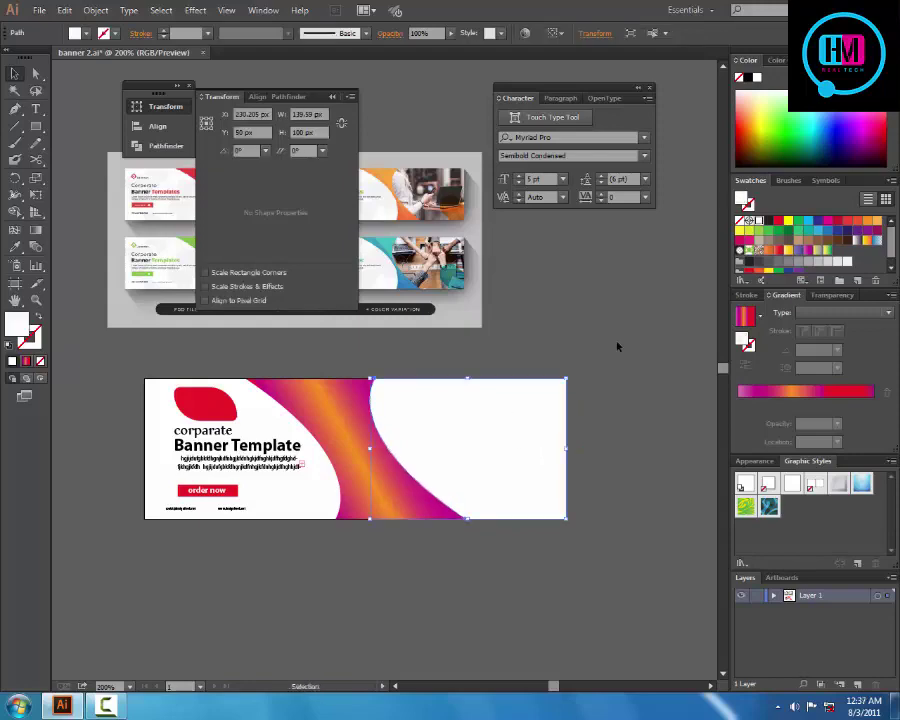
click(614, 344)
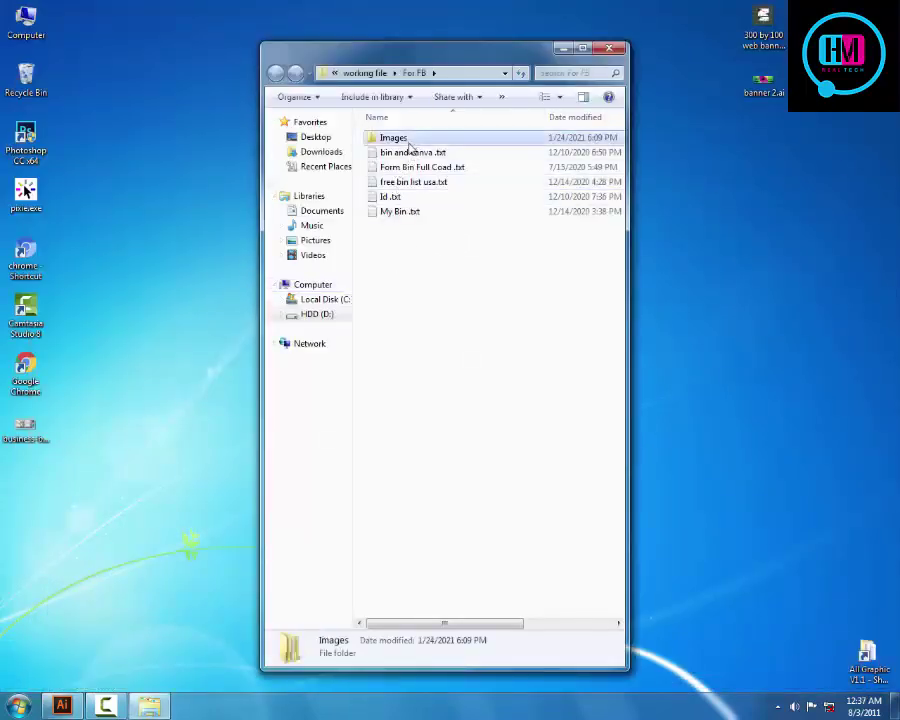
- In Windows Explorer, open Images > photos > New folder (2)
double_click(400, 138)
double_click(418, 168)
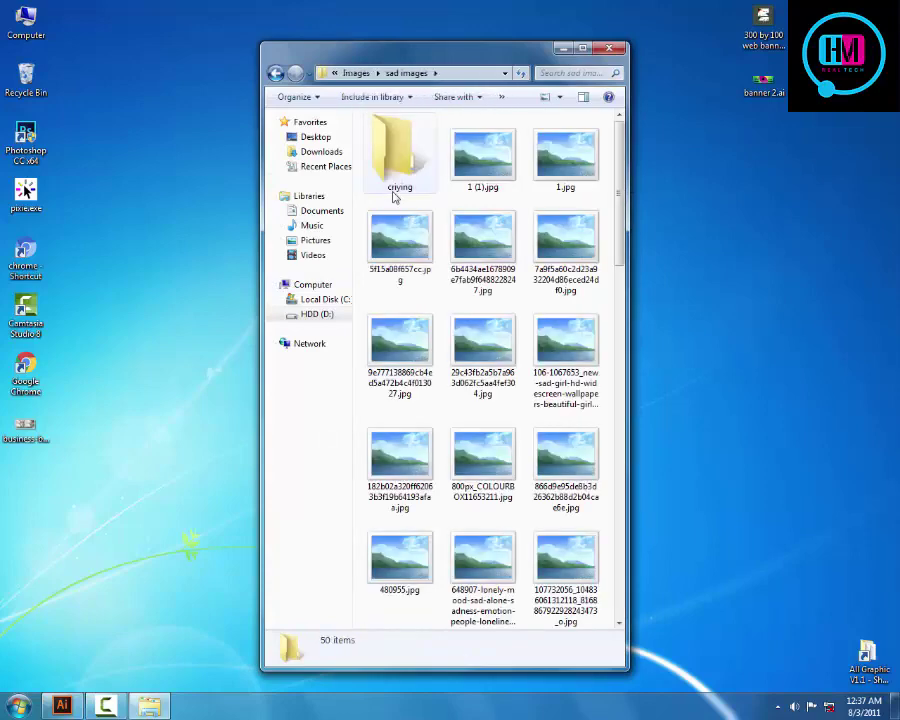
key(BackSpace)
double_click(392, 150)
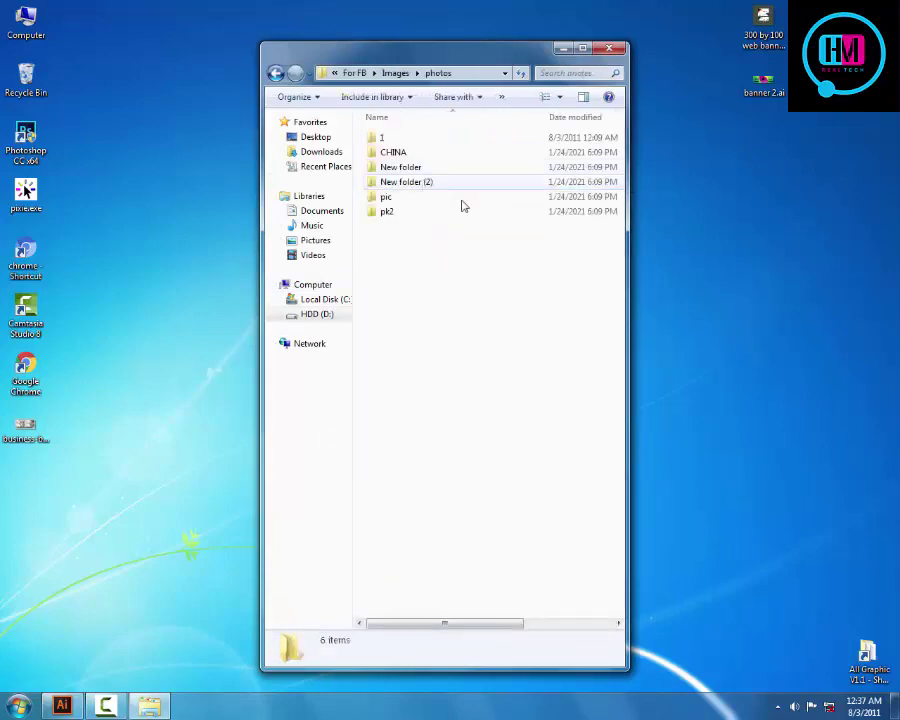
double_click(405, 190)
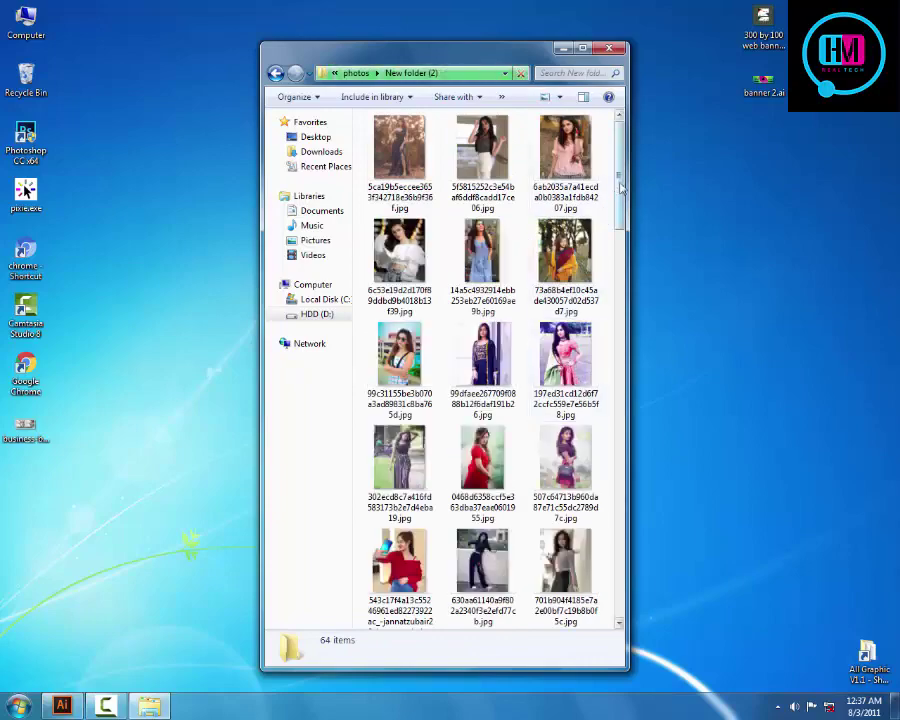
- Browse the photo thumbnails and drag one photo via the taskbar toward the banner
drag(620, 188, 634, 276)
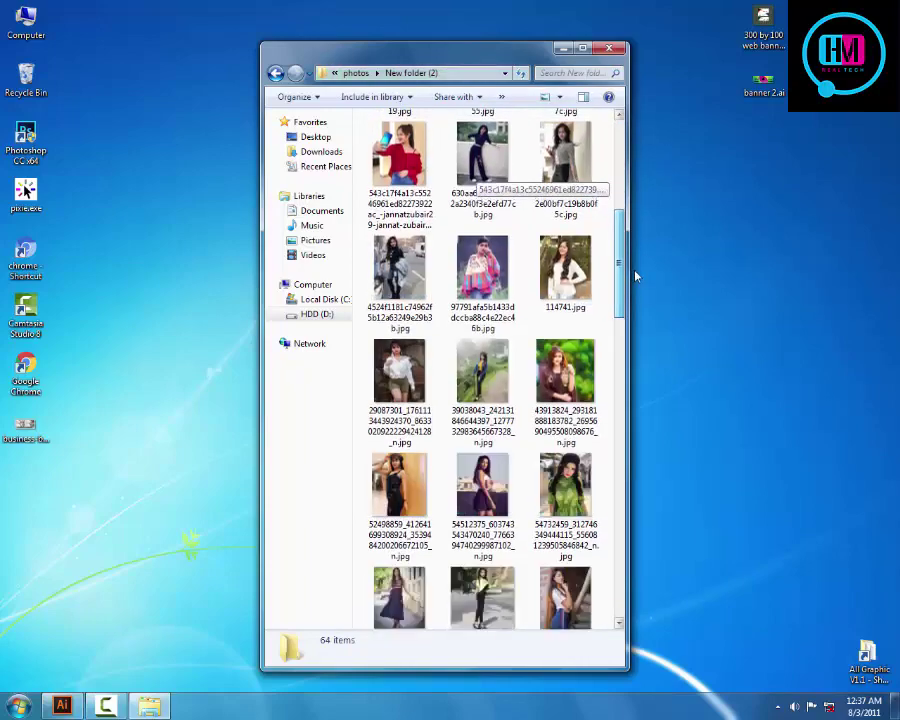
scroll(580, 390, down, 3)
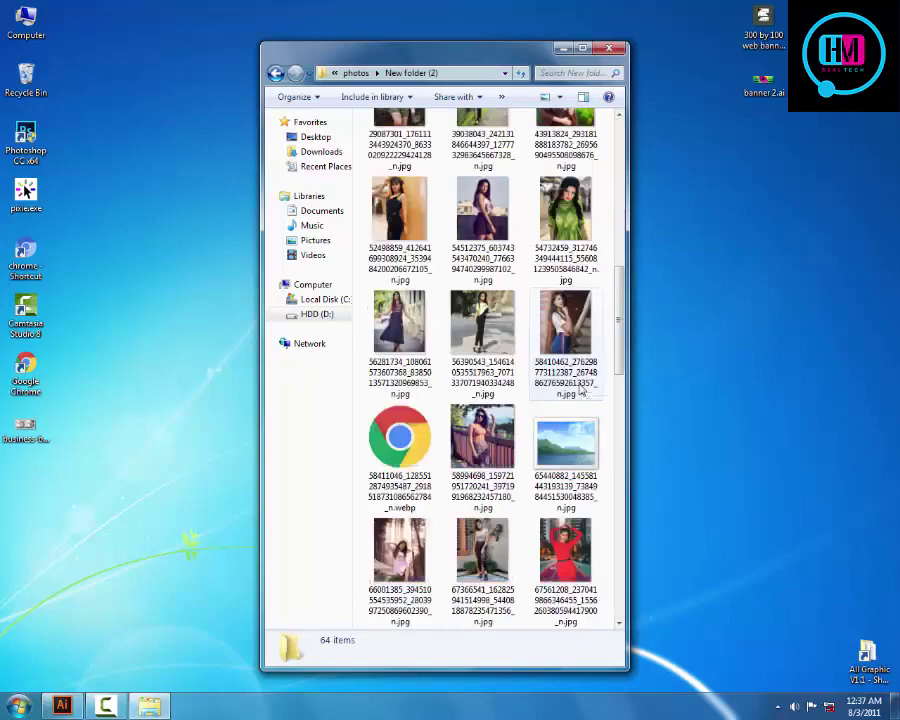
mouse_move(620, 353)
mouse_down()
mouse_move(618, 430)
mouse_move(620, 190)
mouse_up()
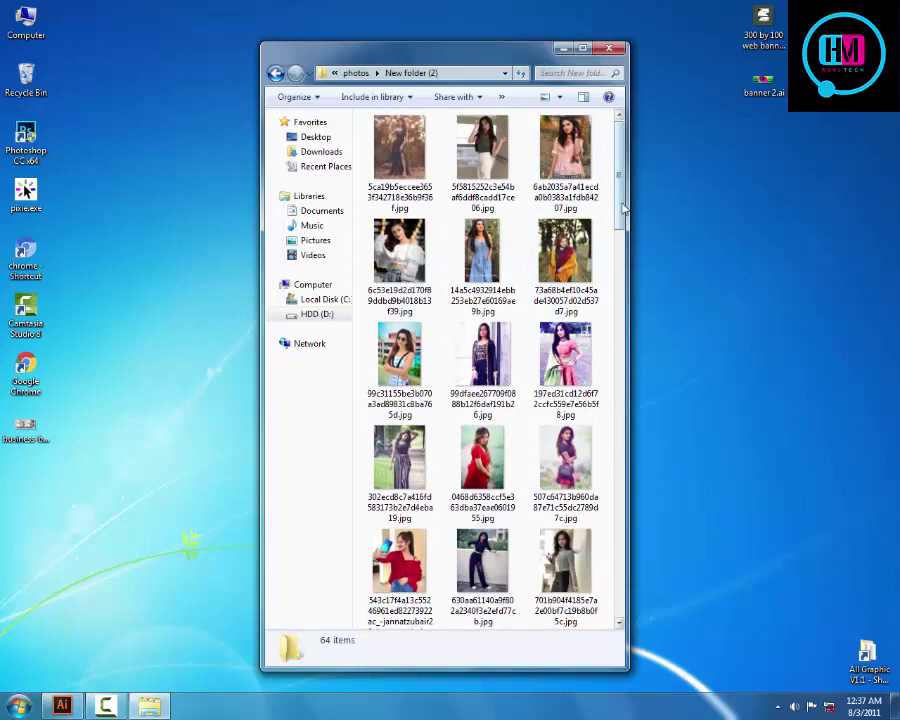
drag(623, 209, 625, 269)
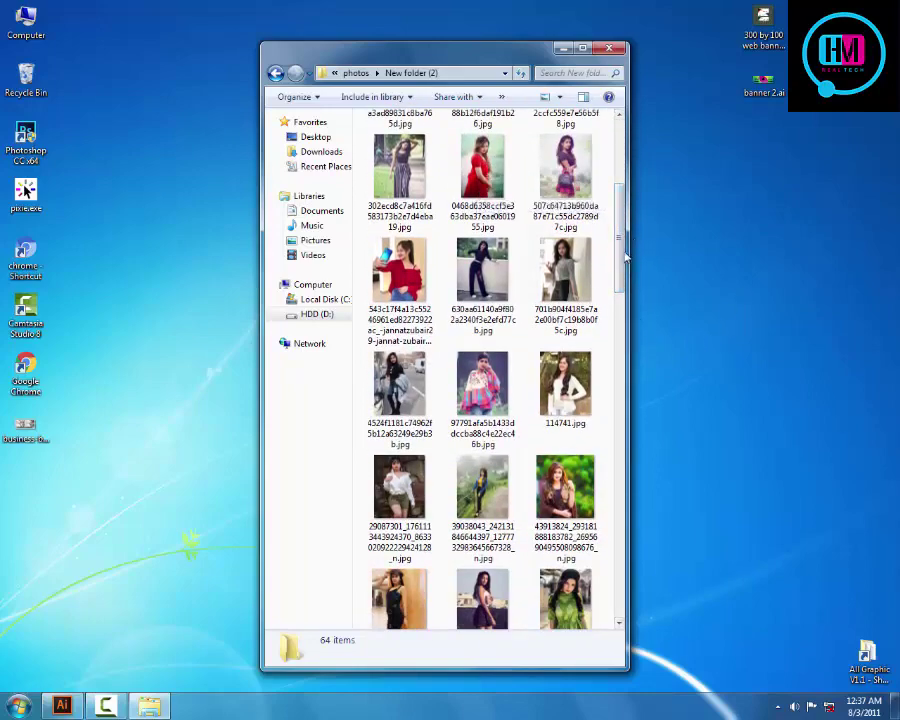
drag(634, 241, 632, 312)
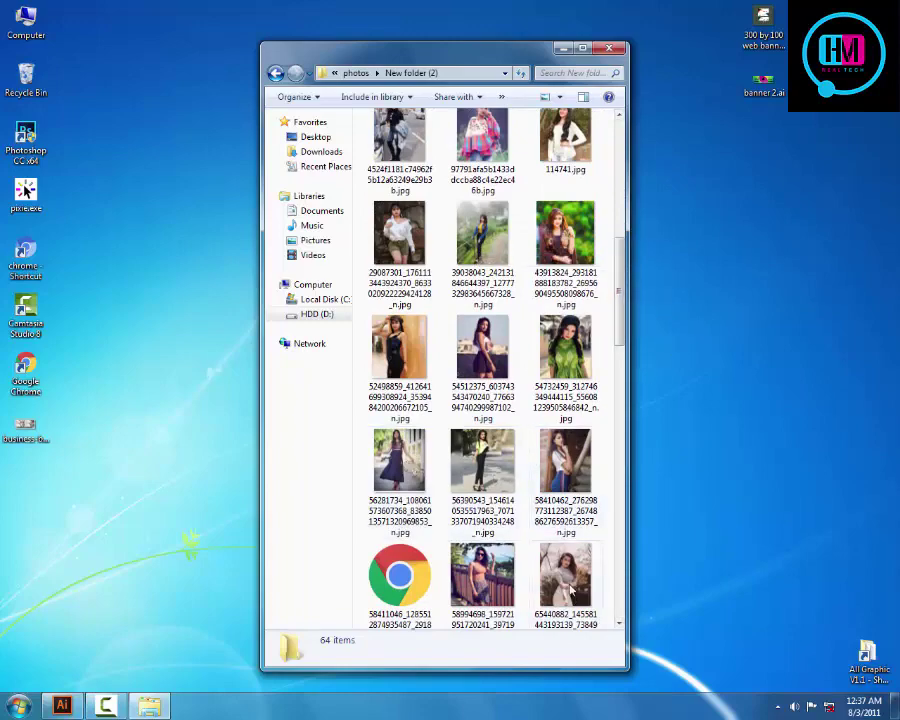
mouse_move(496, 578)
mouse_down()
mouse_move(72, 705)
mouse_move(472, 486)
mouse_up()
- Dismiss the file-could-not-be-read error and minimize the photo folder window
click(522, 370)
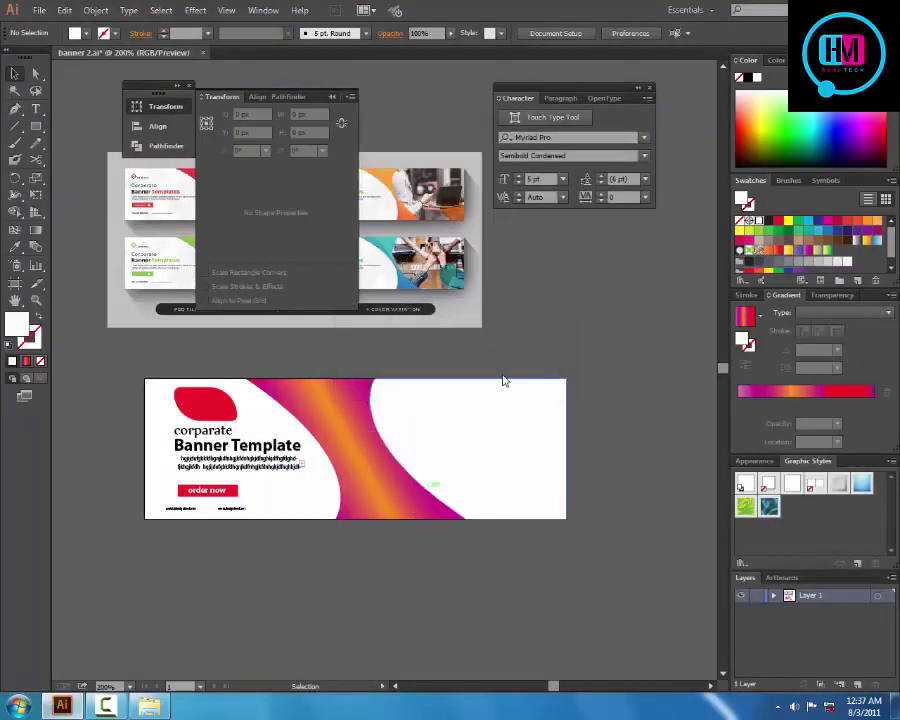
key(a)
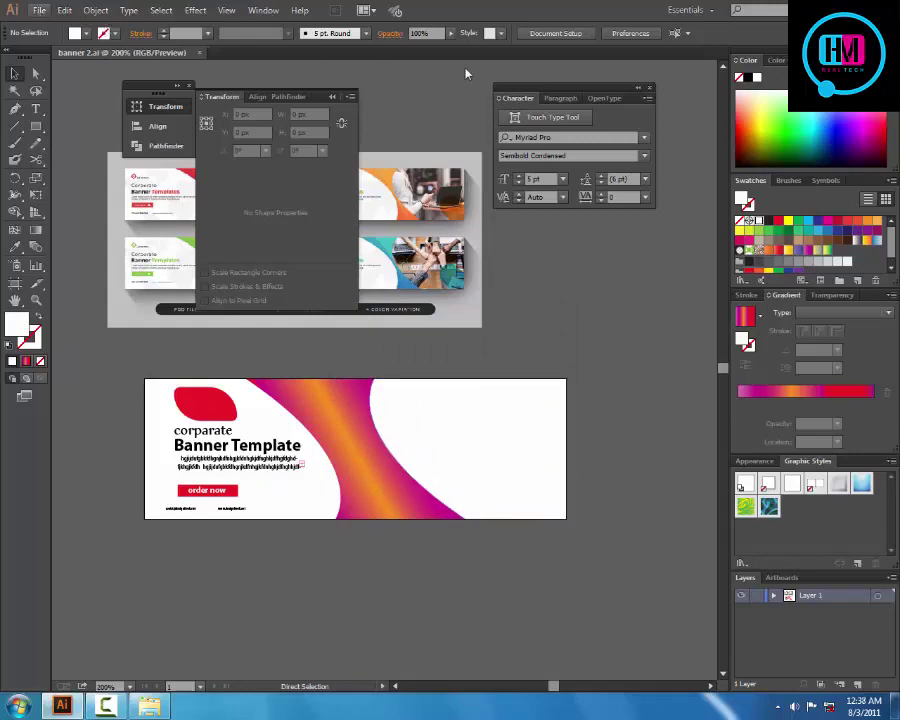
key(alt+f)
key(Escape)
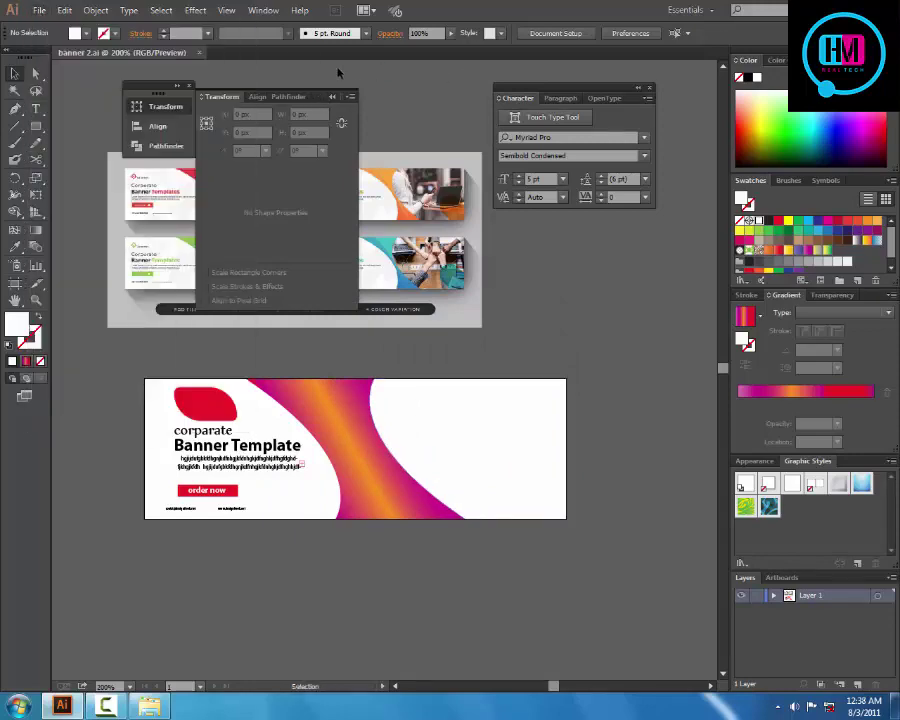
key(super+Down)
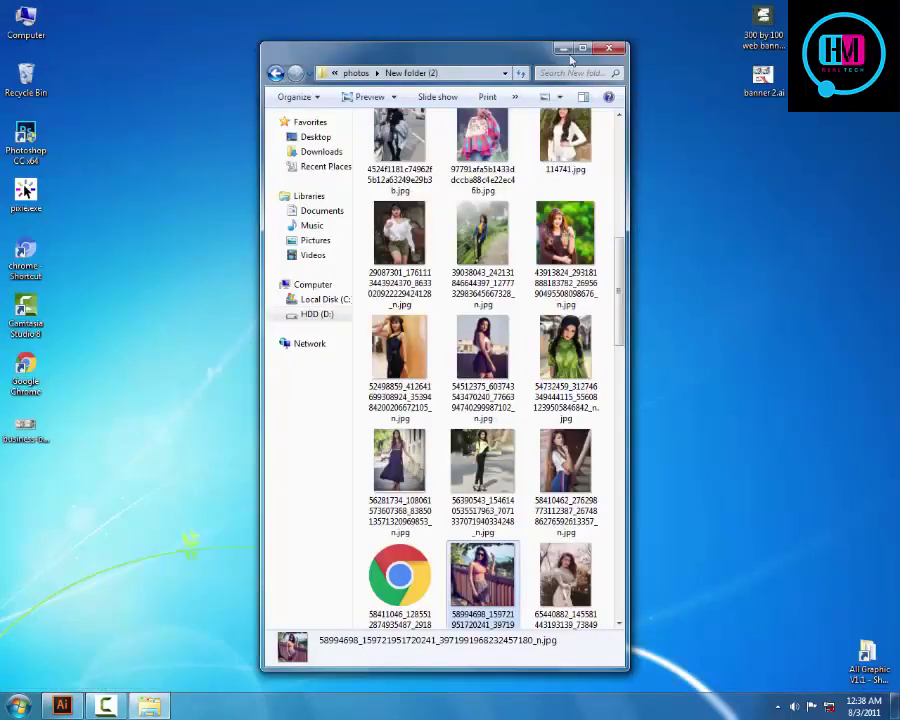
click(562, 57)
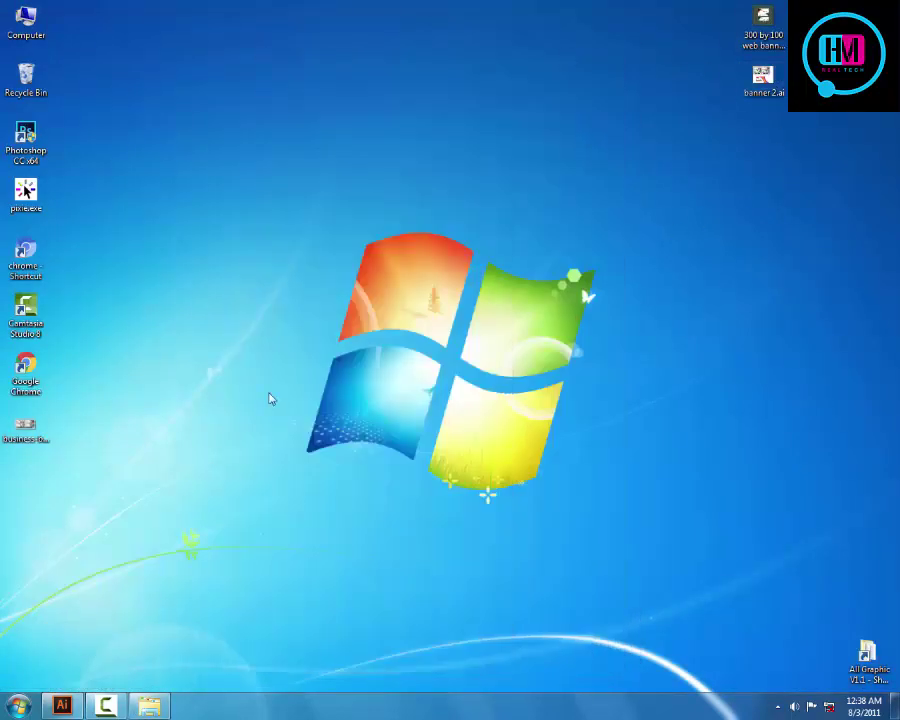
click(66, 705)
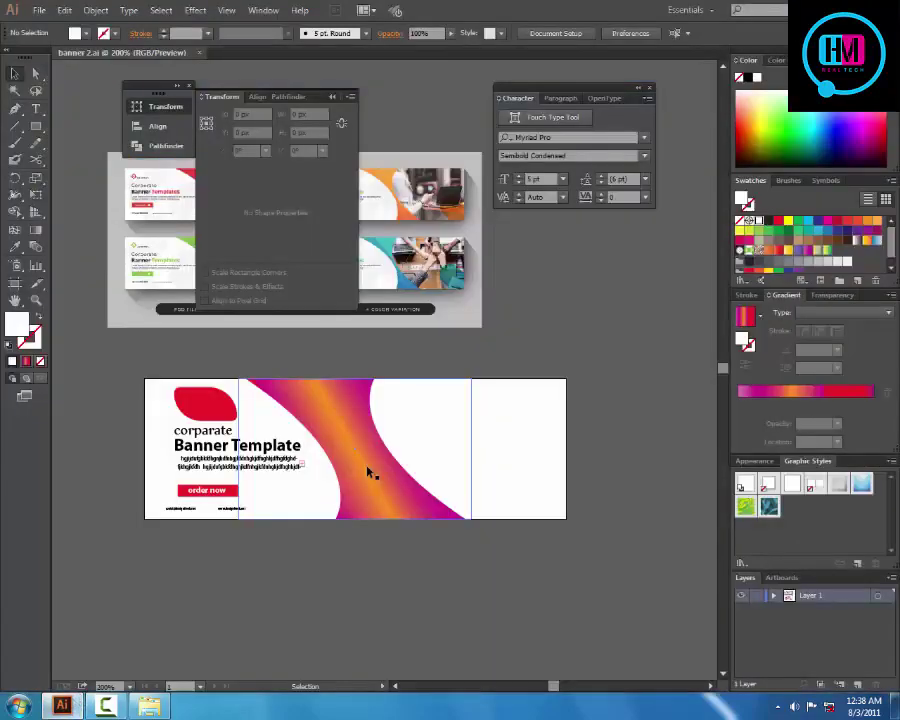
- Refresh the desktop, restore Illustrator, and select the banner's white curved shape
click(369, 472)
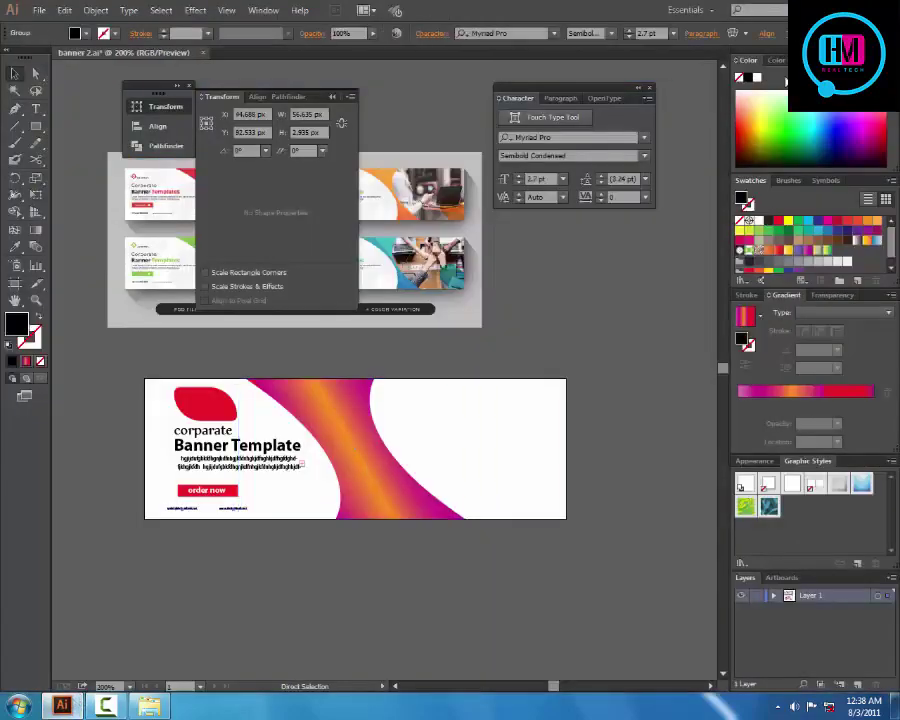
key(super+d)
right_click(752, 139)
click(795, 180)
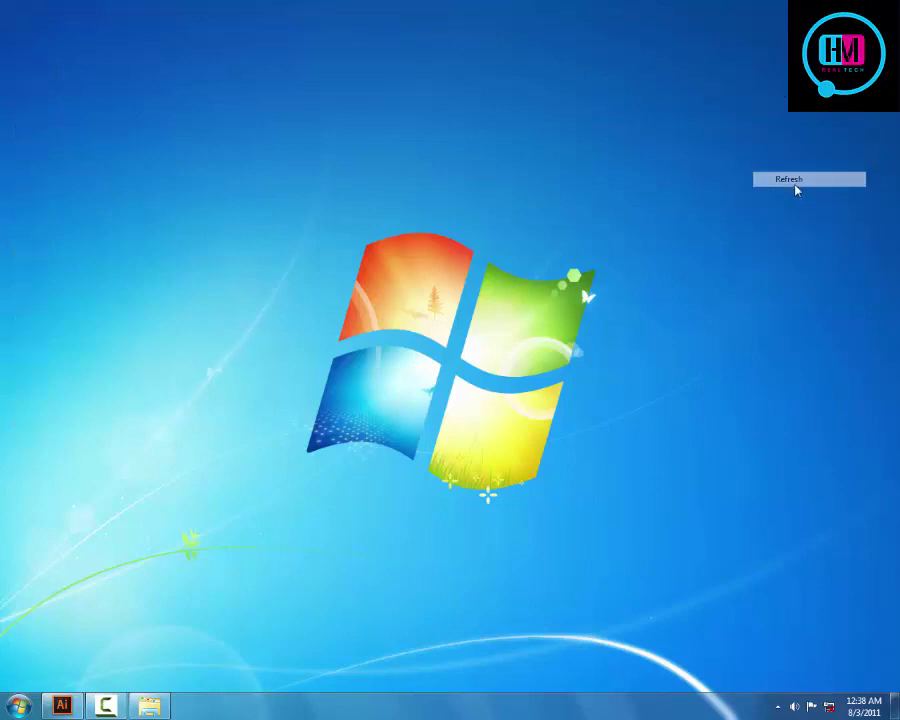
click(62, 705)
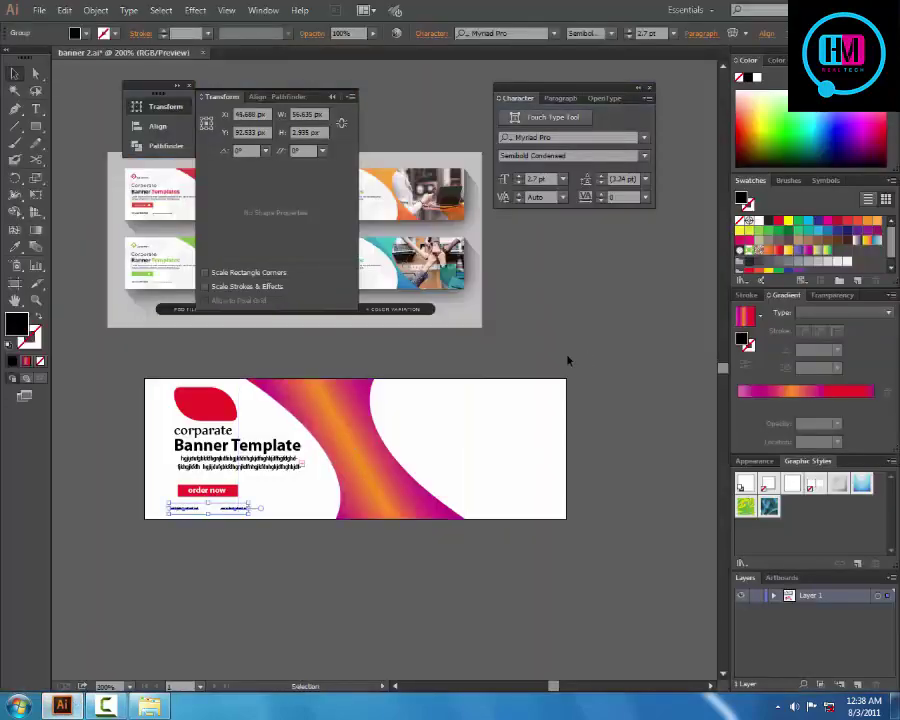
click(569, 358)
key(super+d)
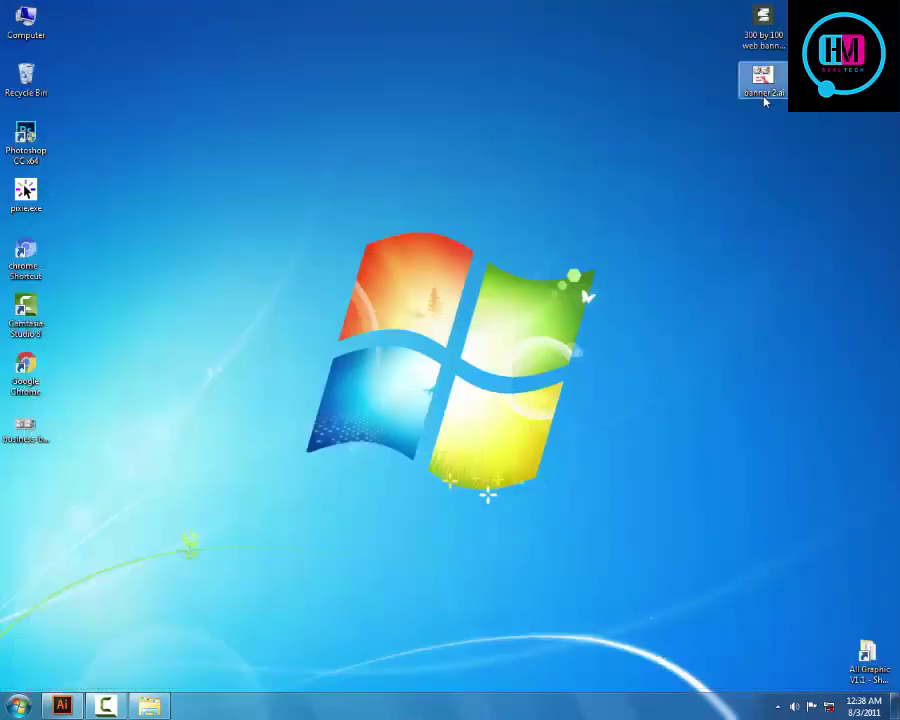
click(62, 705)
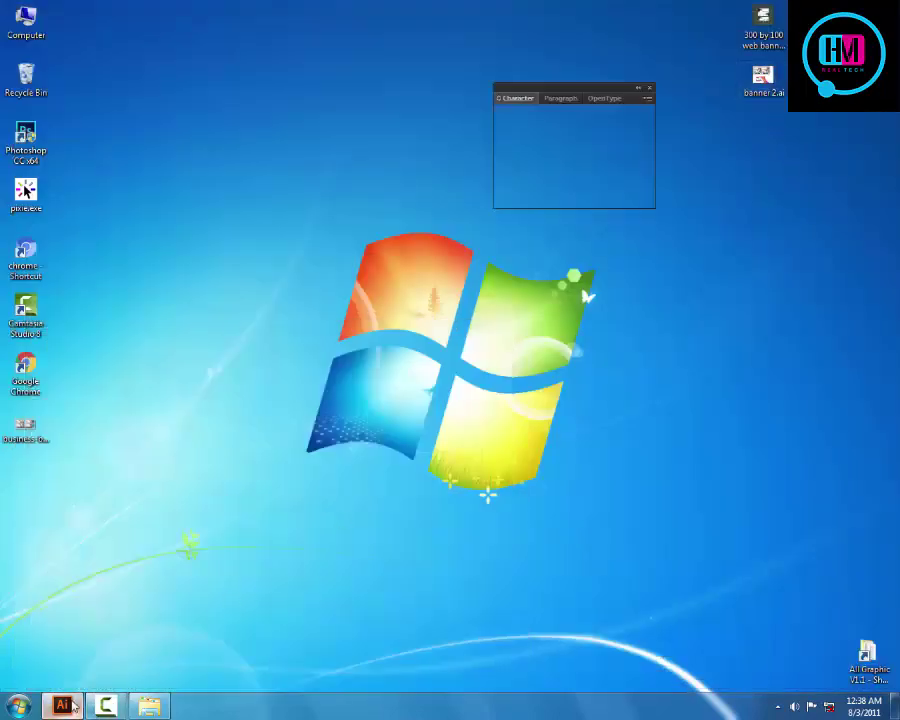
click(528, 424)
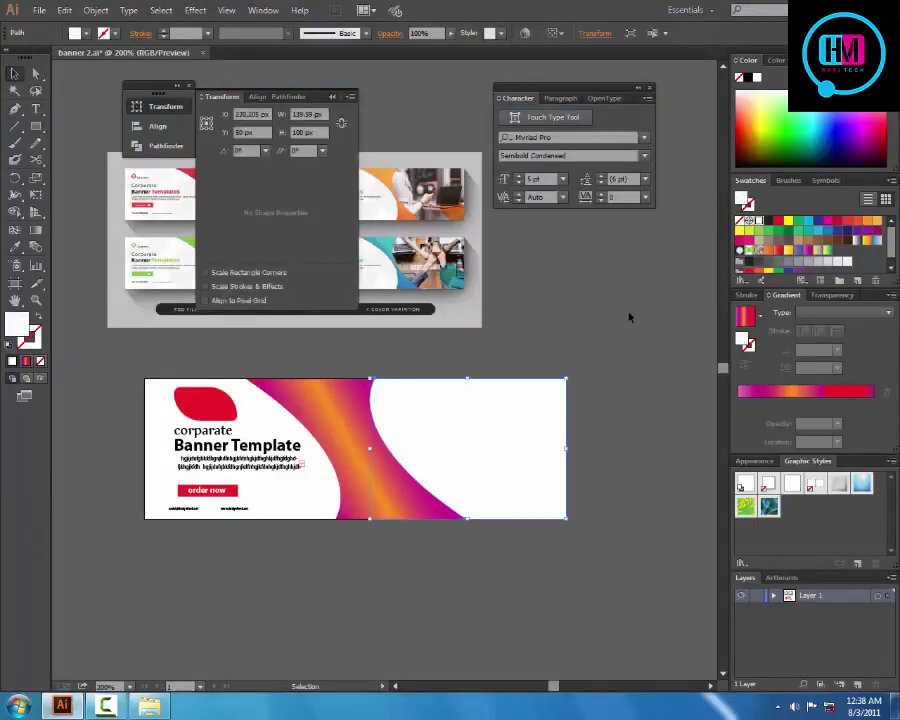
- Start File > Place and browse the desktop folder for a photo
click(38, 9)
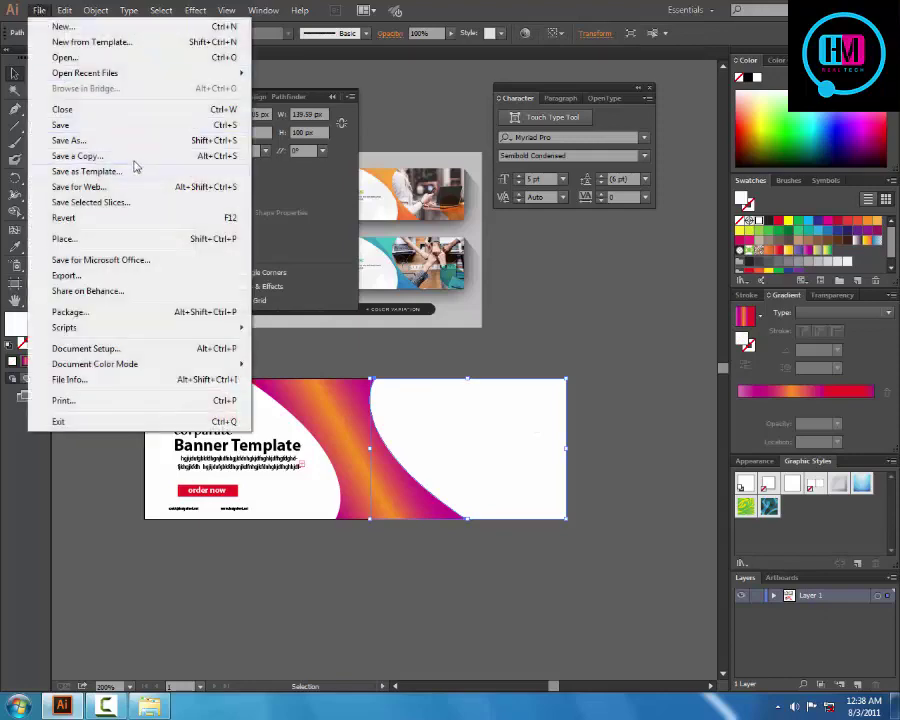
click(140, 240)
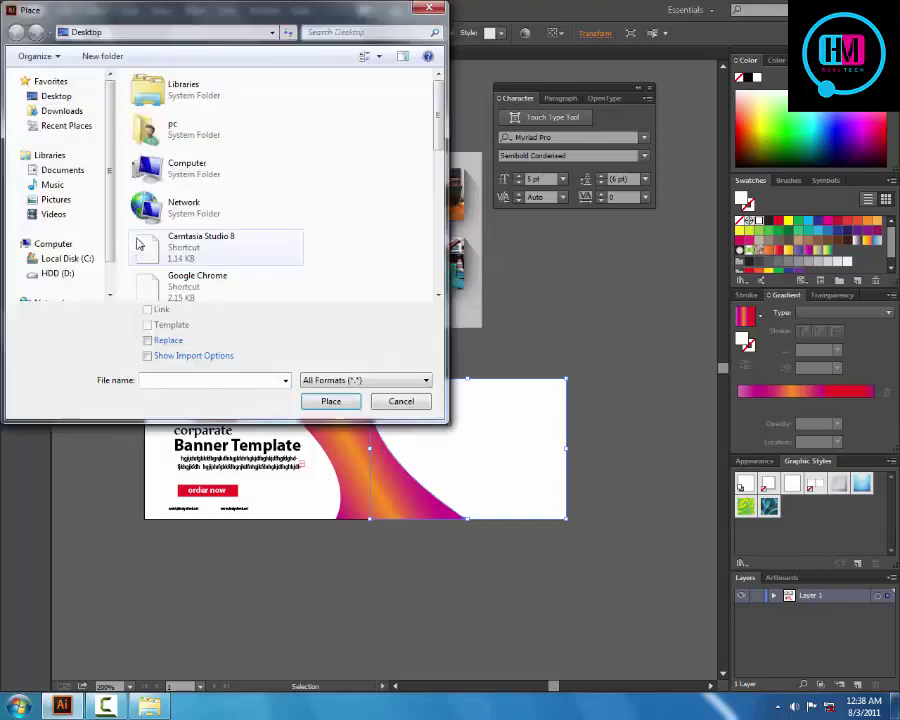
click(58, 96)
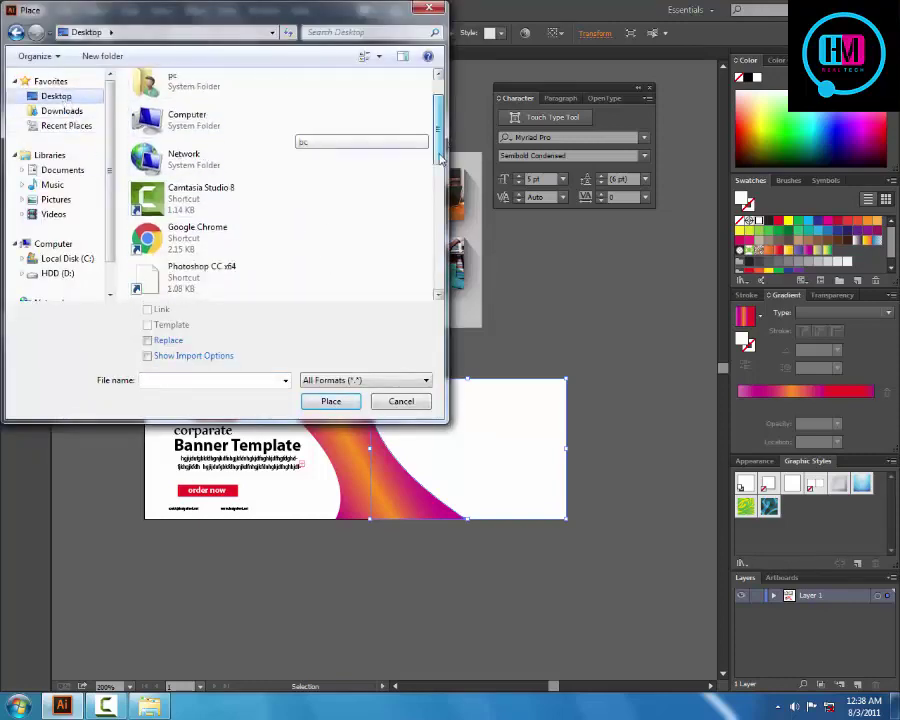
scroll(290, 125, down, 5)
drag(437, 222, 433, 272)
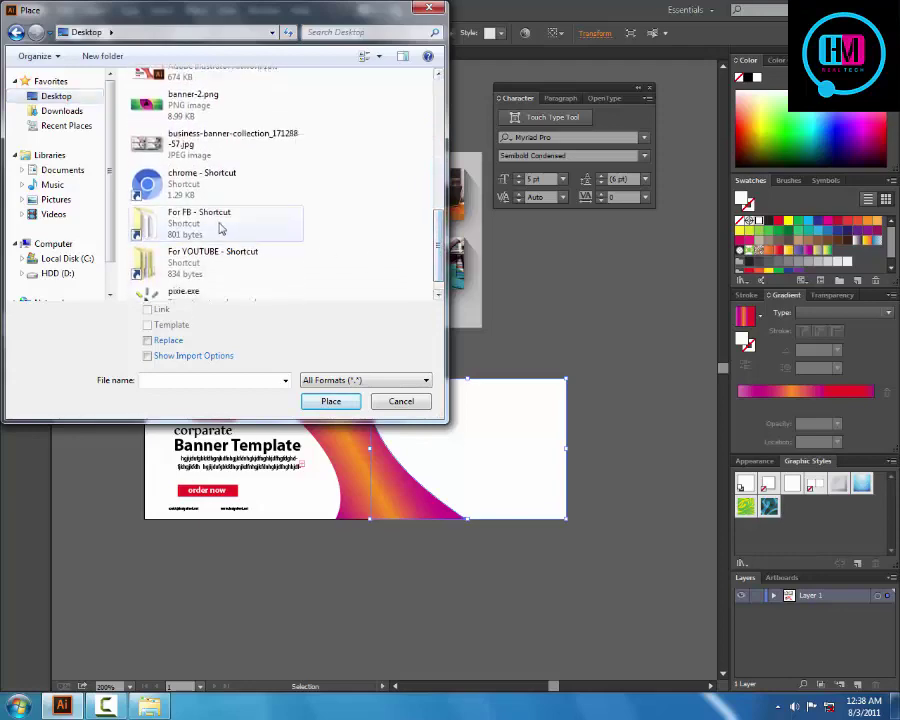
- Browse For FB > Images > photos > CHINA and place the woman-among-lotus photo
double_click(222, 229)
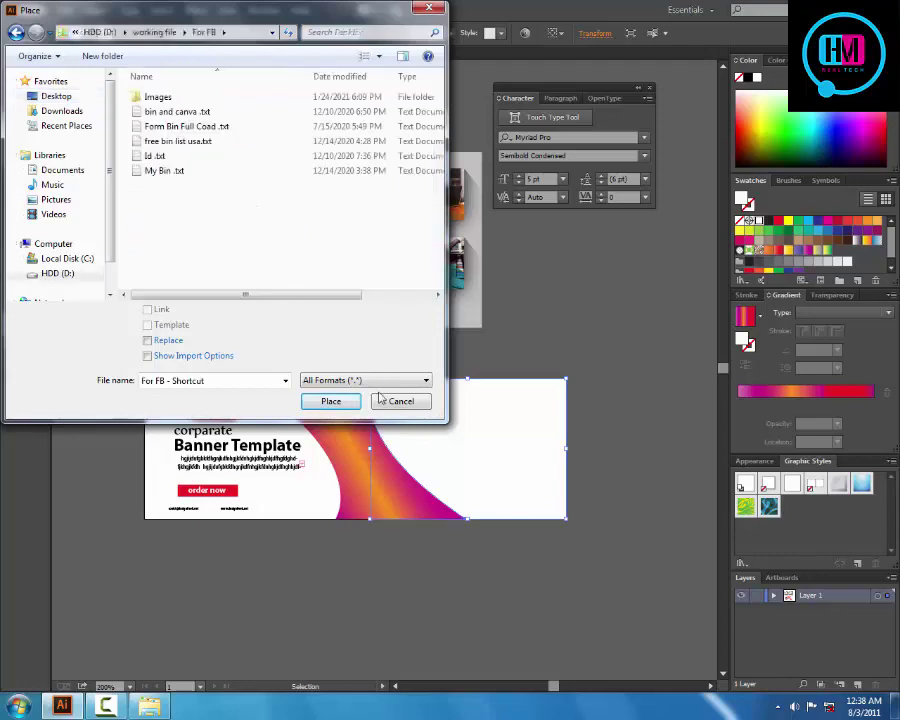
click(165, 111)
double_click(160, 95)
double_click(160, 111)
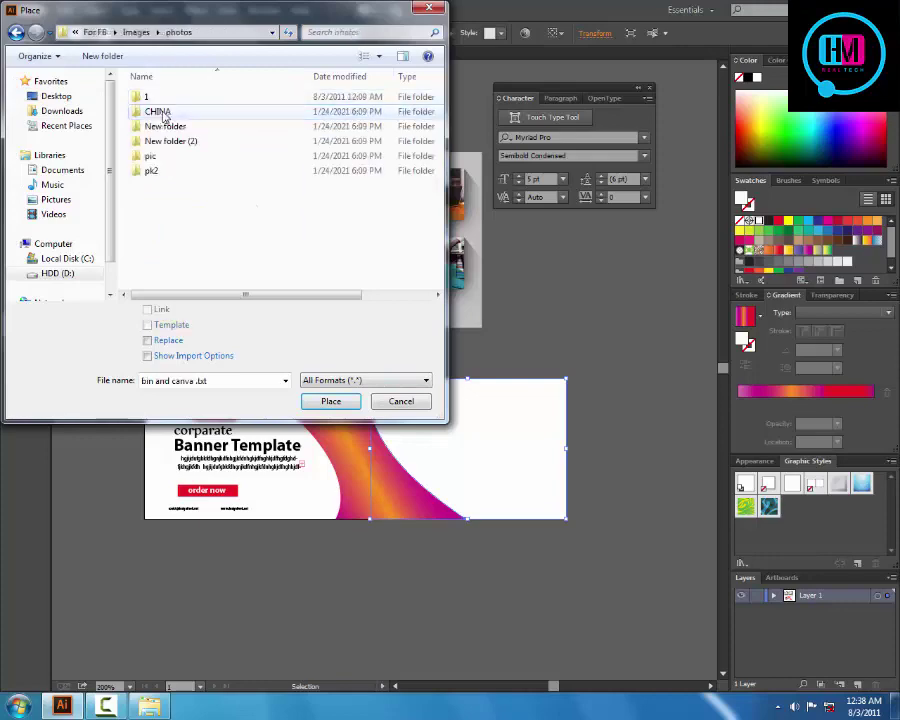
double_click(163, 111)
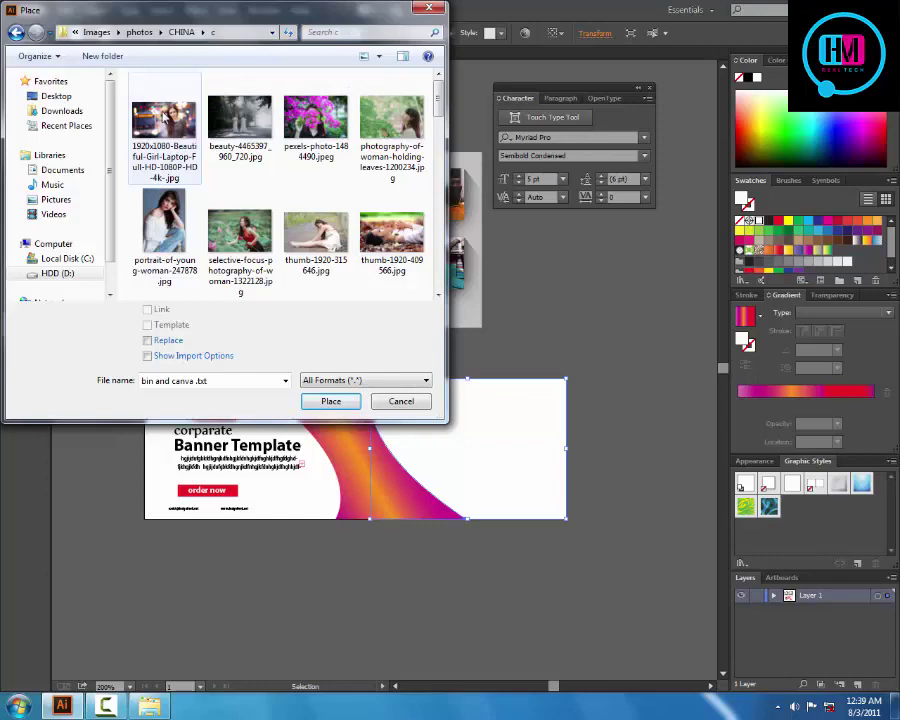
click(391, 233)
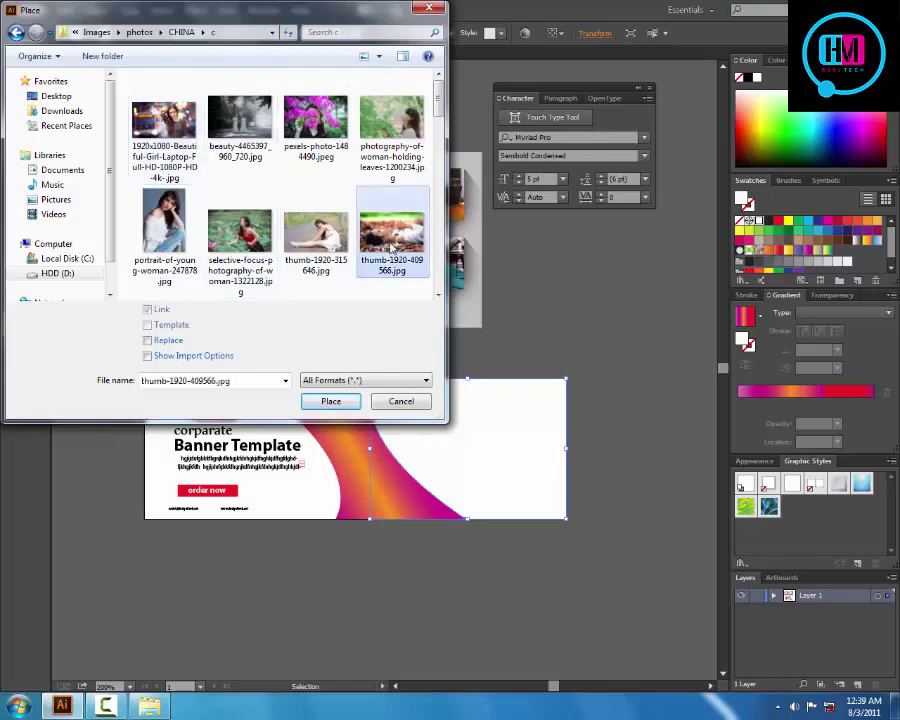
click(237, 240)
click(343, 401)
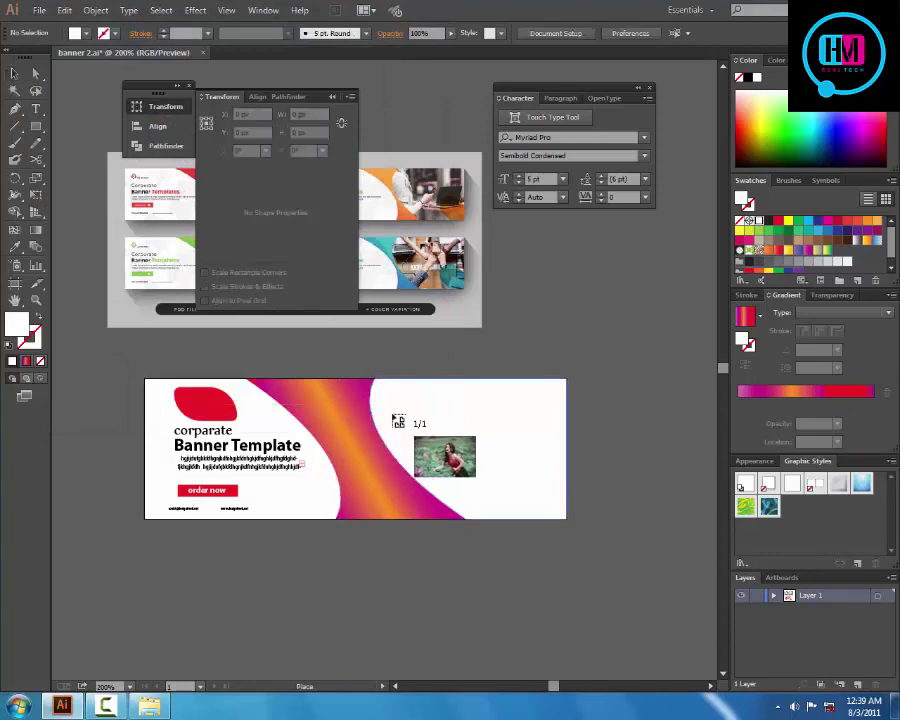
- Drop the lotus photo on the canvas, zoom out, and scale it to roughly 726 px wide
click(386, 396)
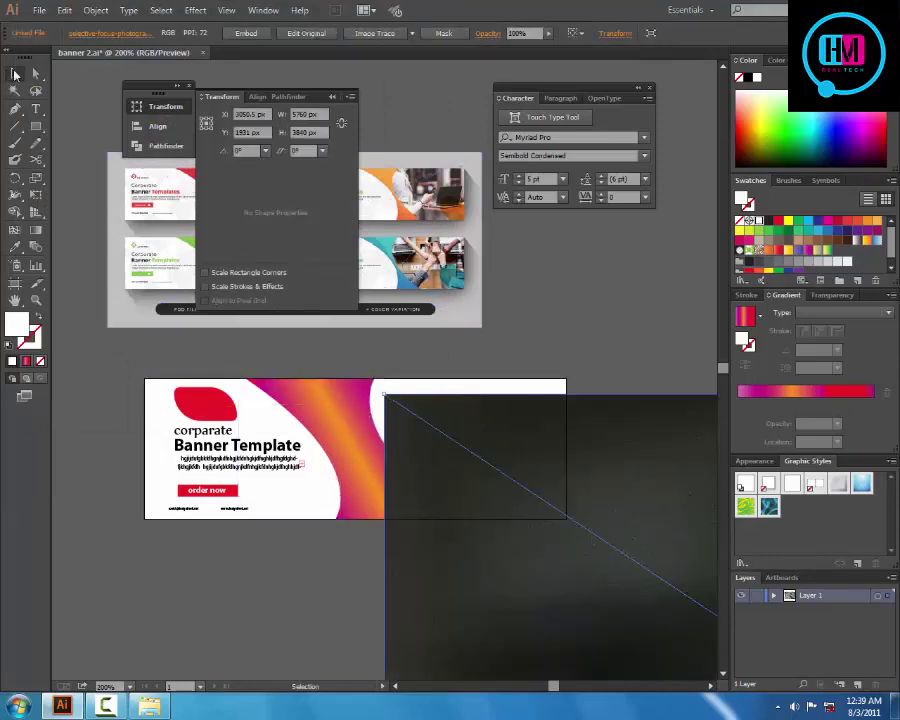
mouse_move(384, 392)
mouse_down()
mouse_move(242, 365)
mouse_move(370, 376)
mouse_up()
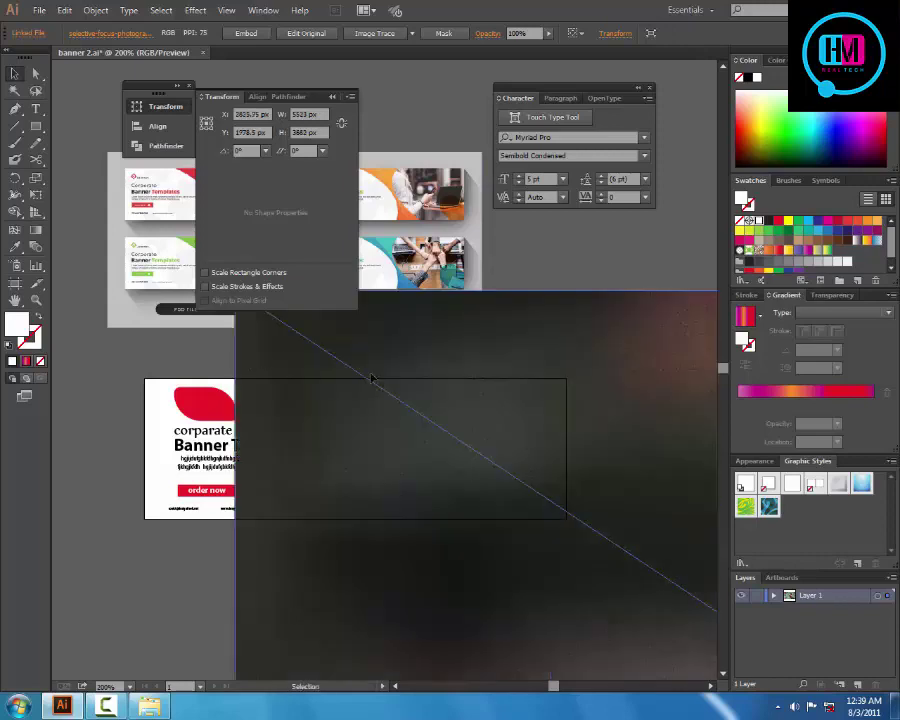
ctrl+alt+click(370, 376)
ctrl+alt+click(493, 416)
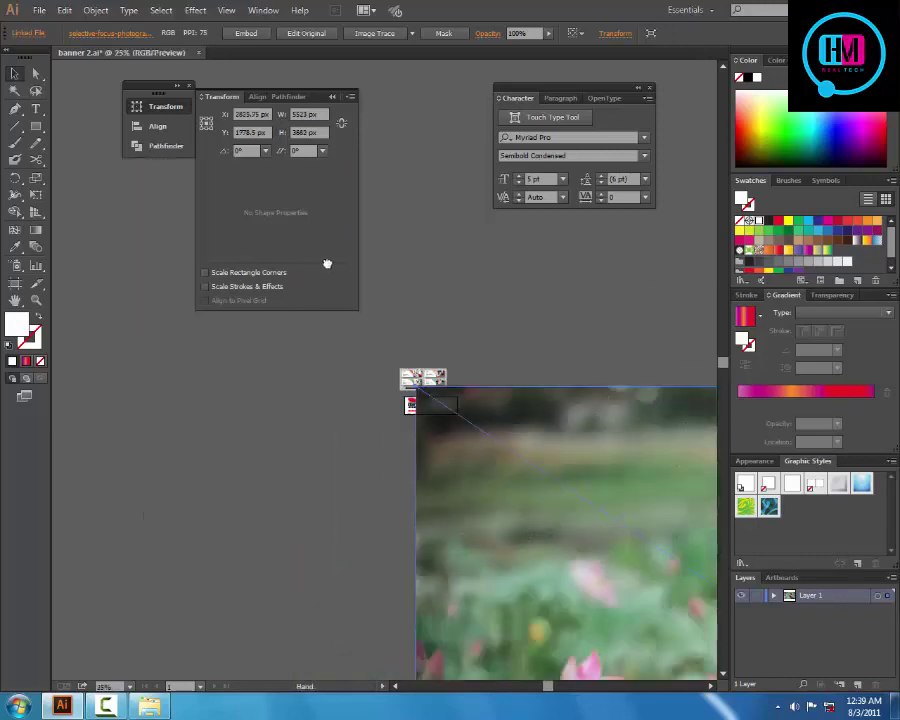
ctrl+alt+click(282, 338)
ctrl+alt+click(481, 426)
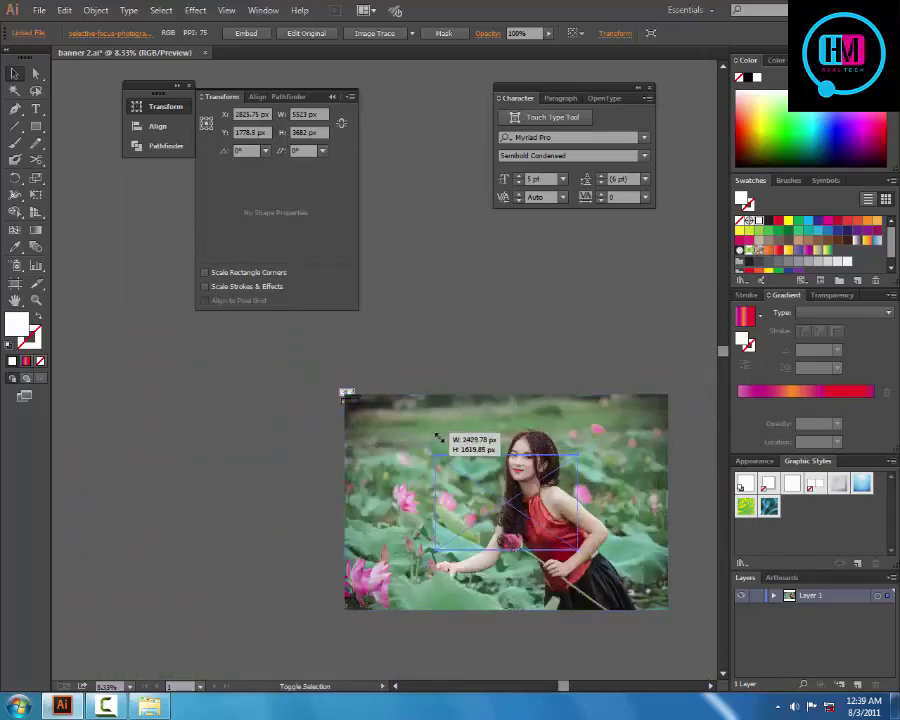
mouse_move(433, 433)
mouse_down()
mouse_move(440, 458)
mouse_move(331, 357)
mouse_up()
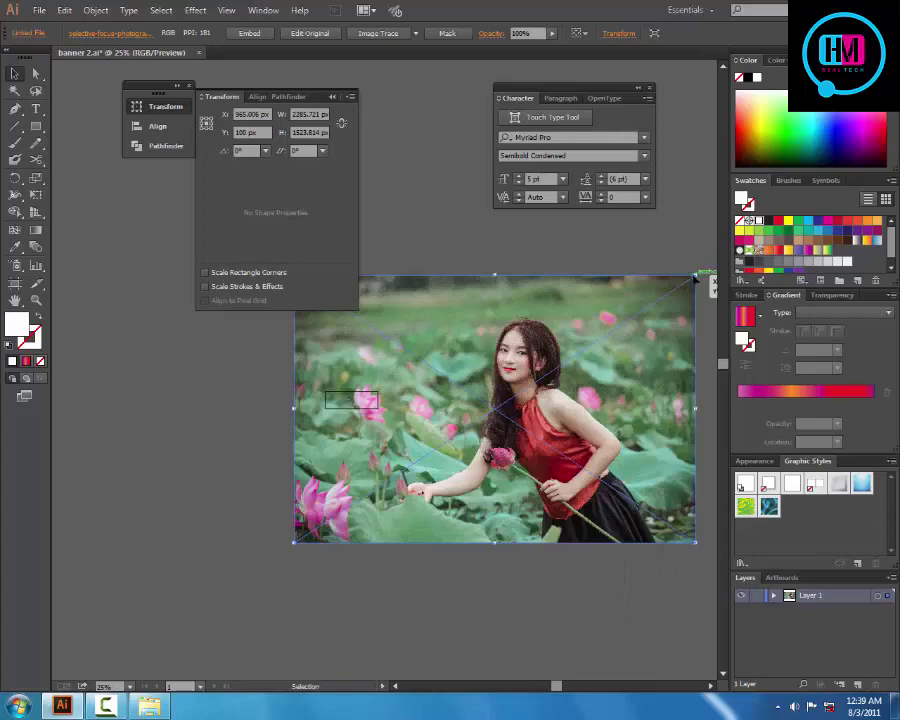
mouse_move(425, 457)
mouse_down()
mouse_move(562, 360)
mouse_move(556, 366)
mouse_up()
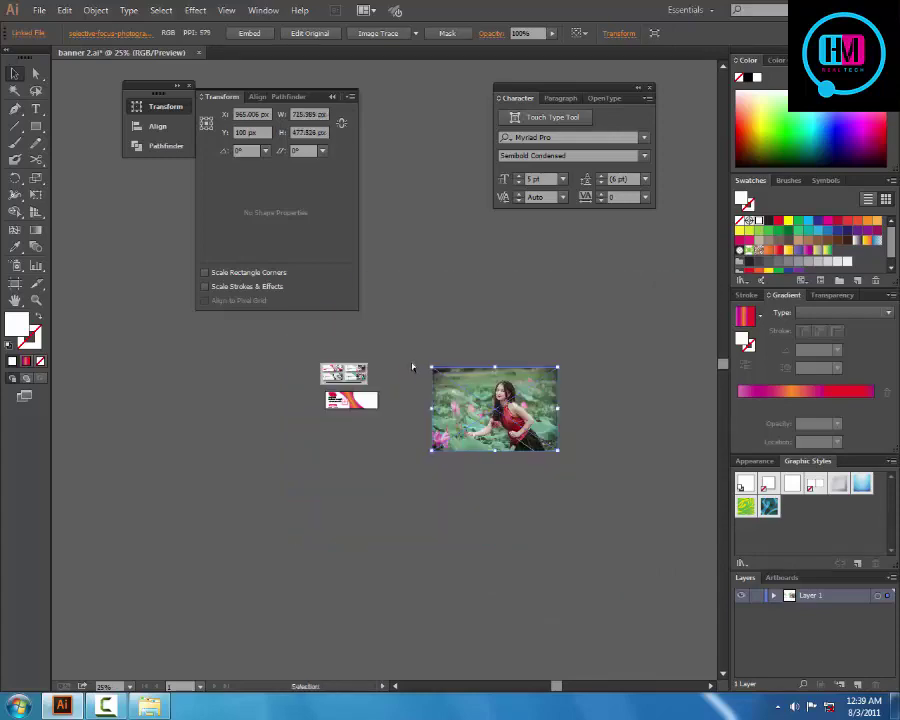
- Move the lotus photo onto the banner and shrink it to the banner's height
key(z)
click(406, 370)
drag(560, 423, 391, 398)
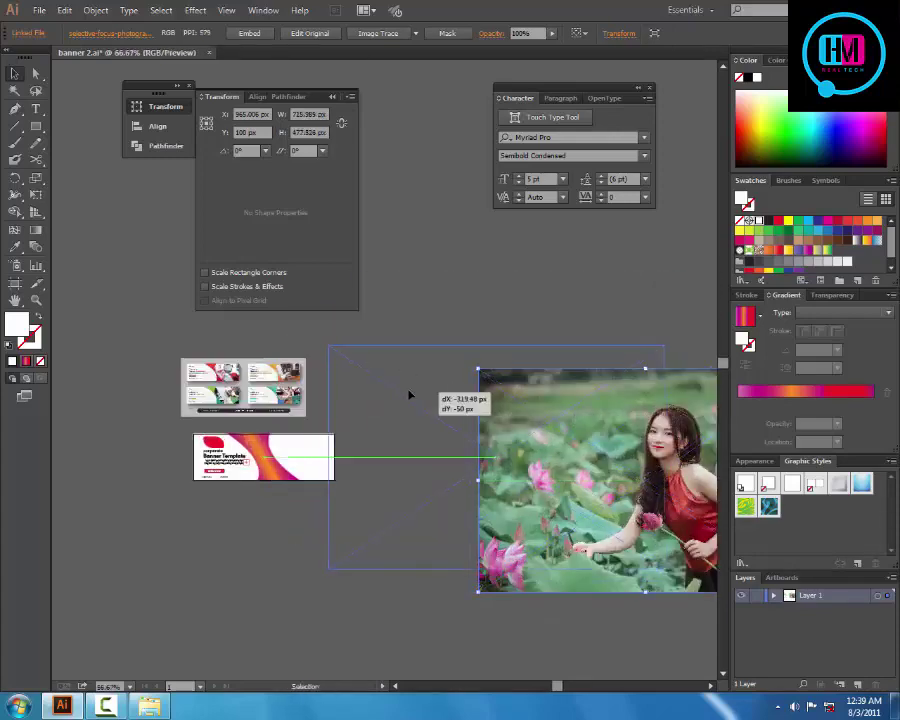
mouse_move(645, 346)
mouse_down()
mouse_move(507, 437)
mouse_move(307, 460)
mouse_up()
- Align the photo to the banner's top edge and stretch it to the bottom-right corner
scroll(329, 427, up, 3)
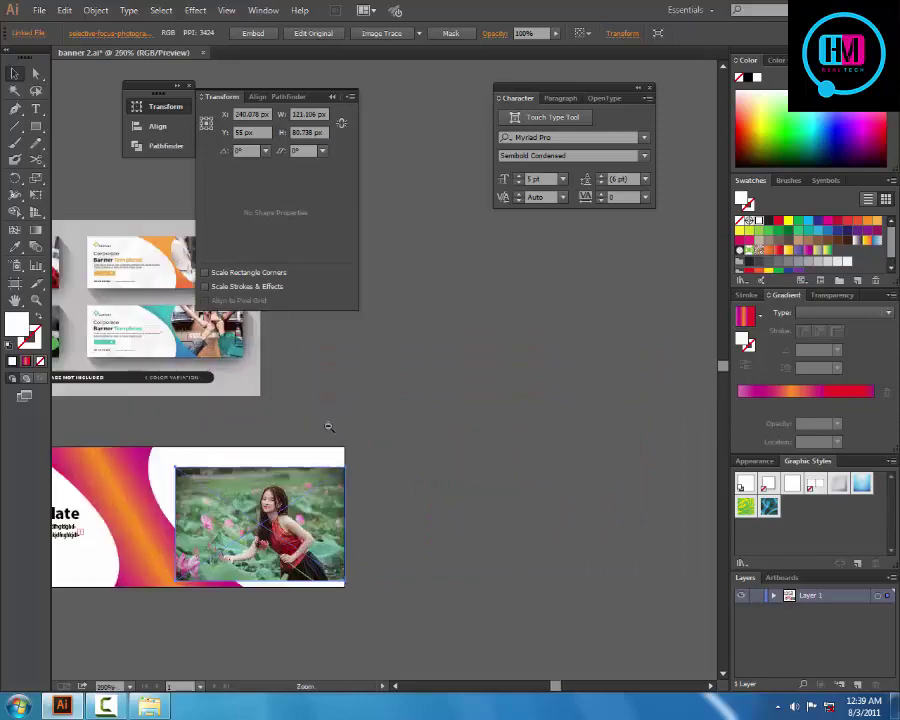
drag(435, 389, 610, 336)
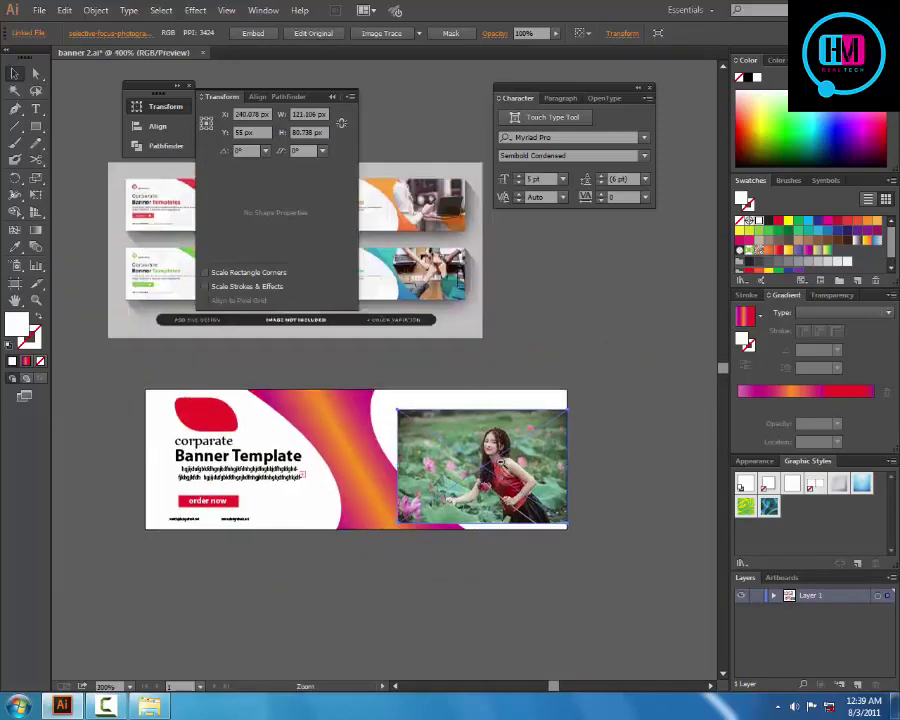
click(503, 462)
alt+click(501, 443)
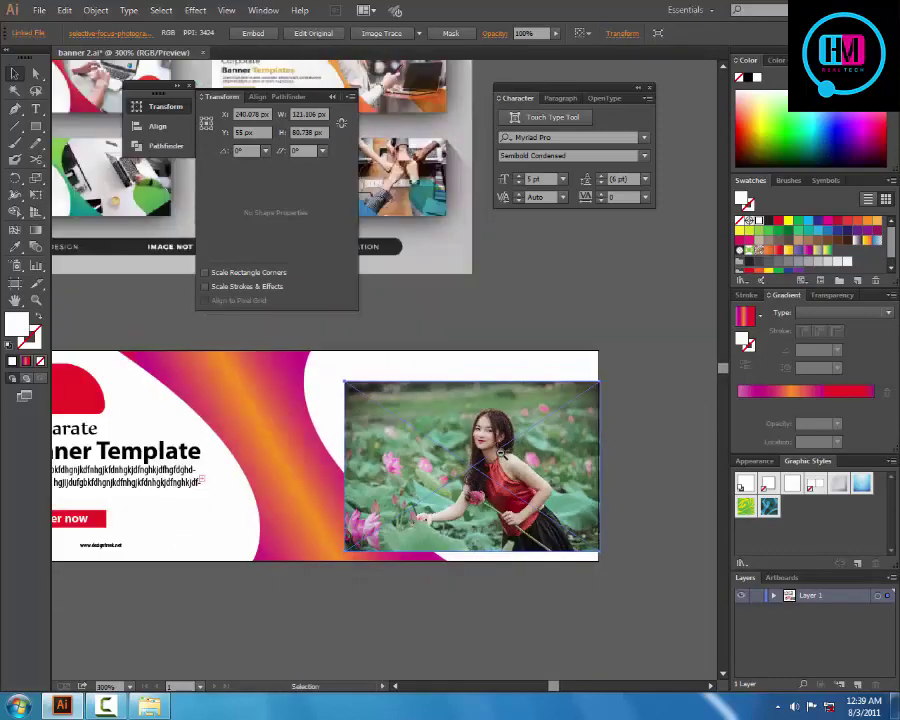
mouse_move(500, 441)
mouse_down()
mouse_move(458, 421)
mouse_move(460, 412)
mouse_up()
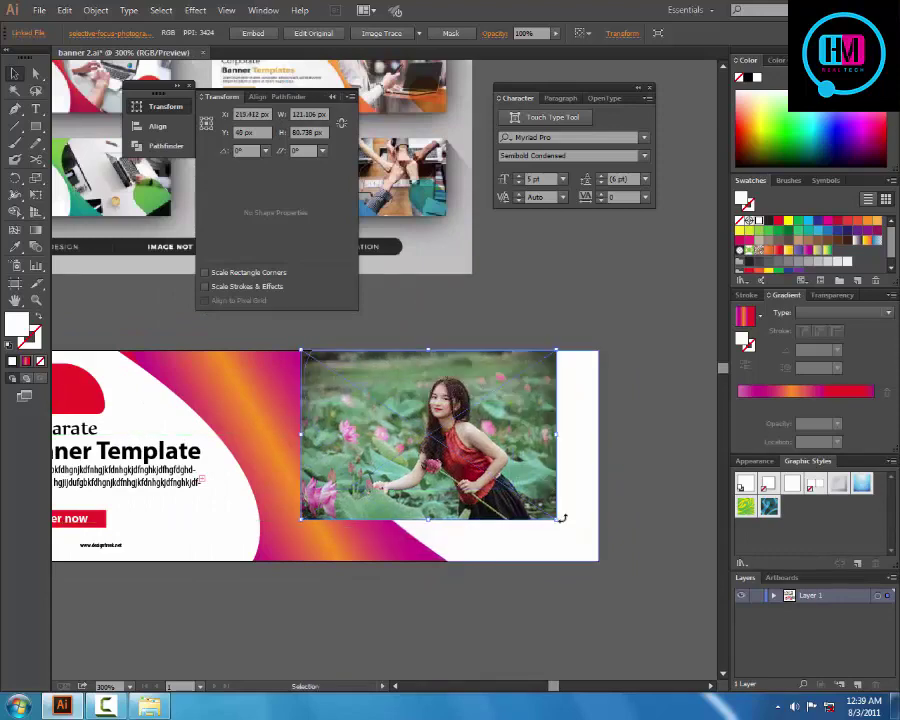
drag(557, 519, 599, 561)
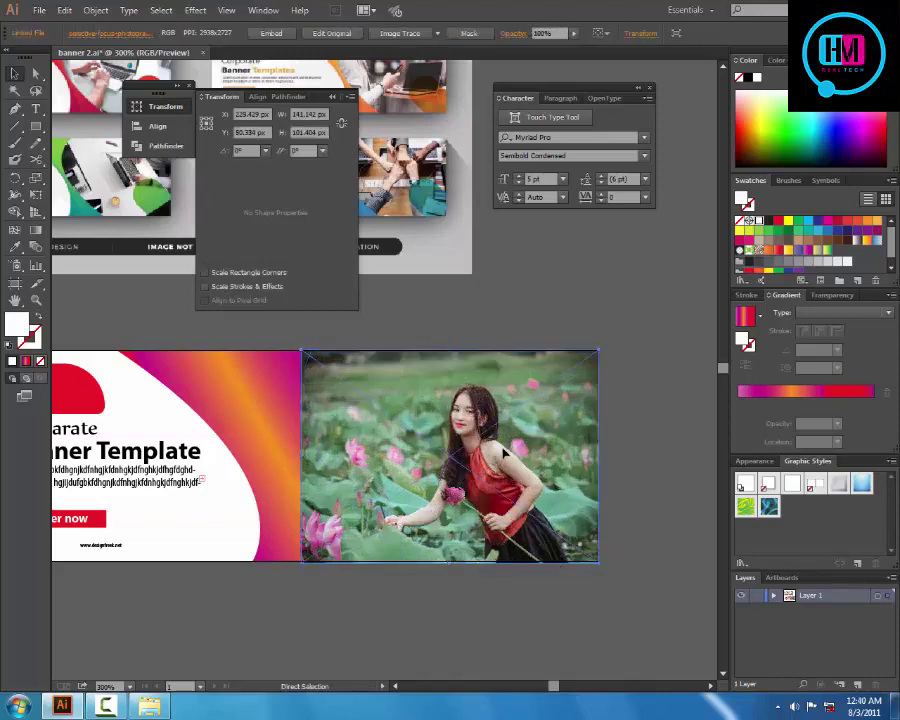
- Hide the photo and bring the white curved shape to the front
key(Delete)
click(466, 474)
right_click(466, 472)
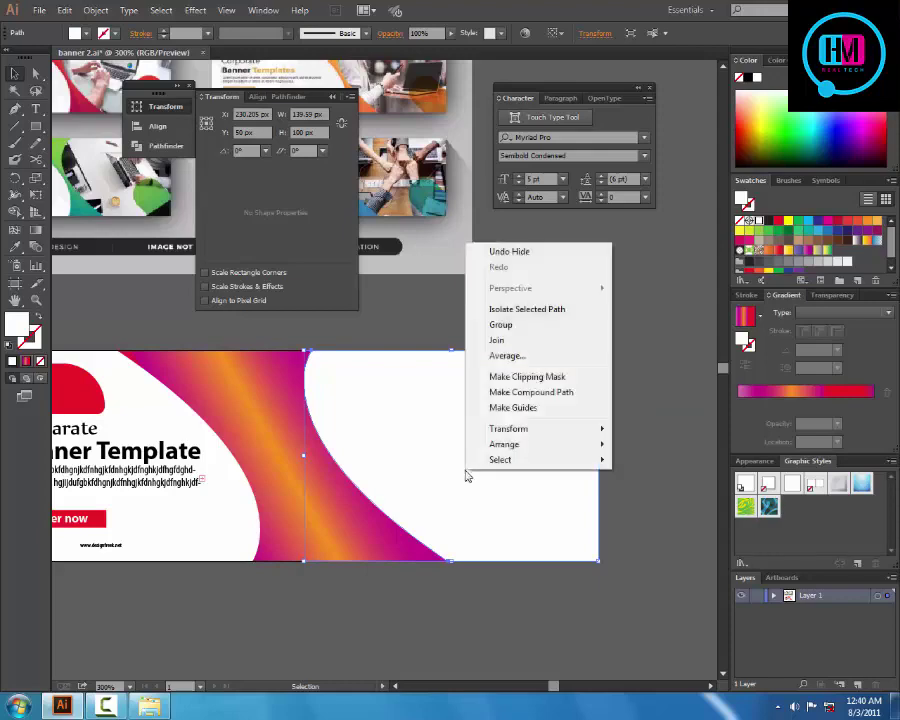
click(640, 445)
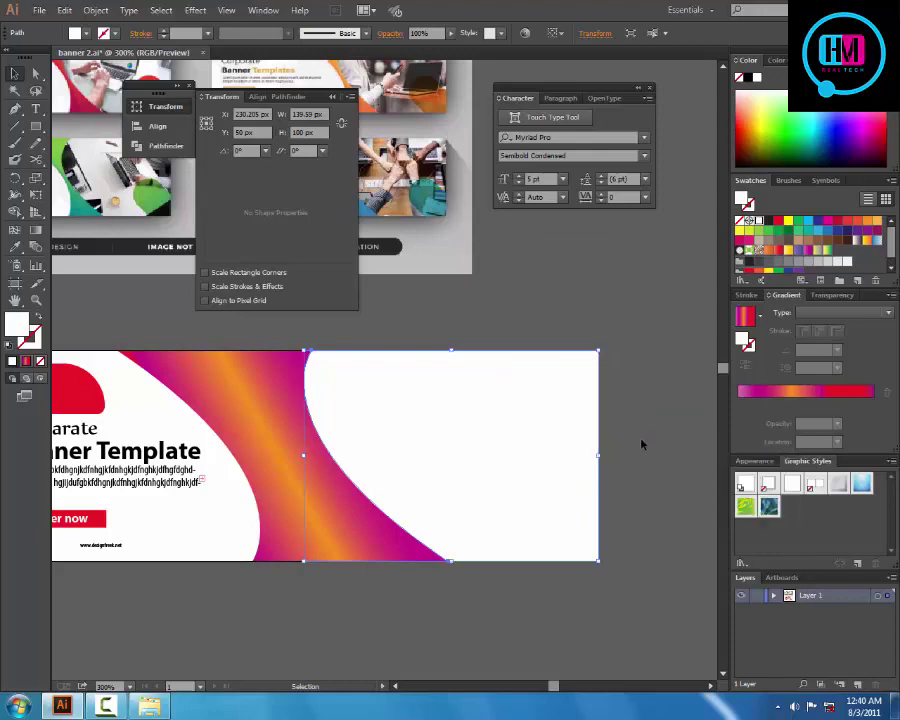
- Select the photo and white shape together and make a clipping mask
key(ctrl+z)
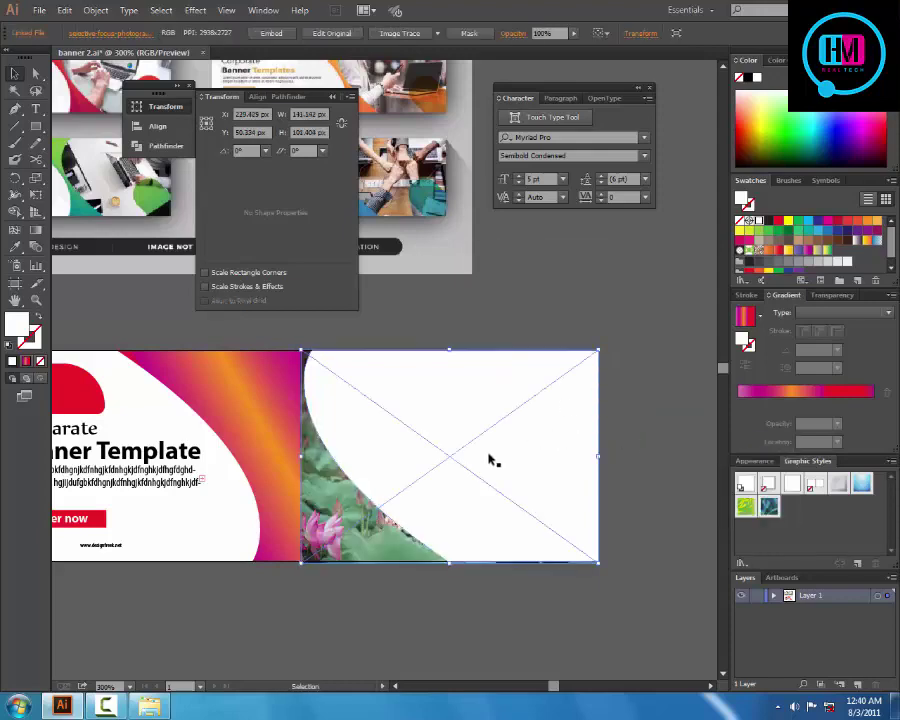
shift+click(437, 450)
right_click(449, 450)
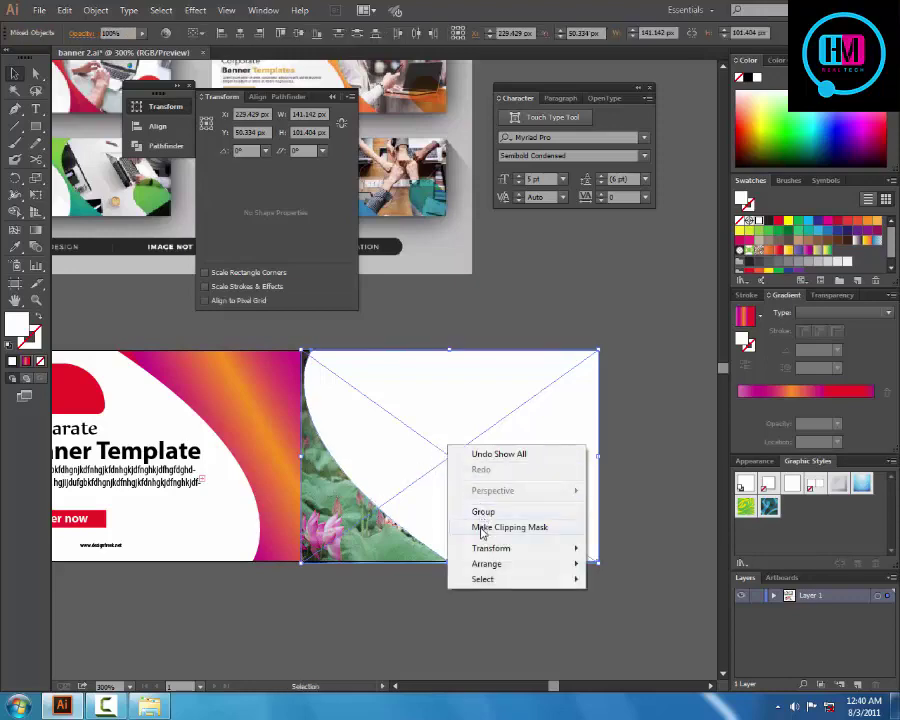
click(482, 526)
click(657, 330)
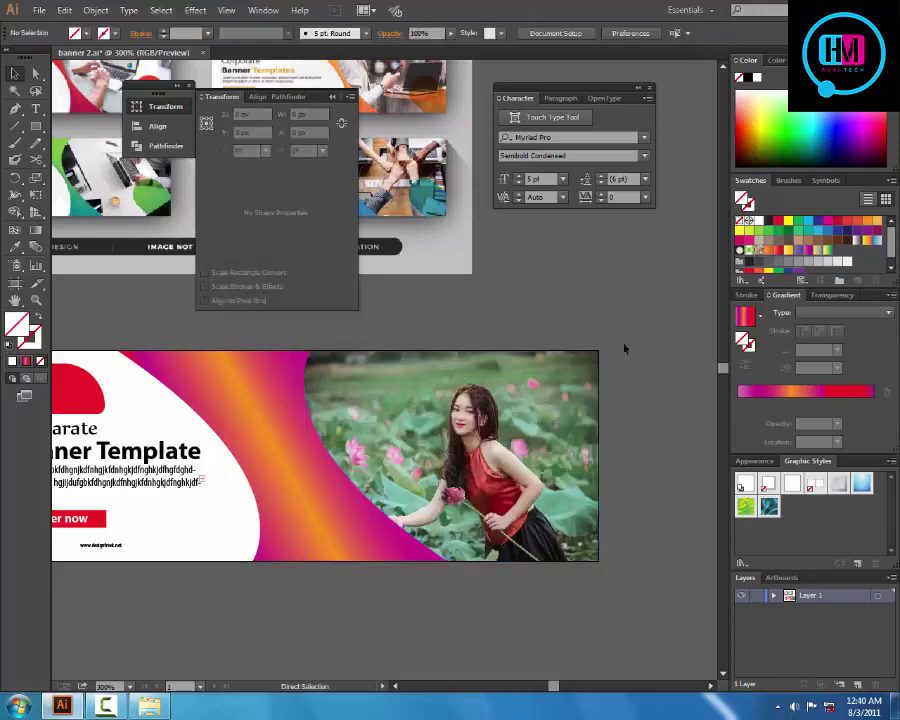
- Isolate the photo inside the mask and nudge it slightly right
alt+click(624, 355)
key(v)
drag(598, 296, 562, 406)
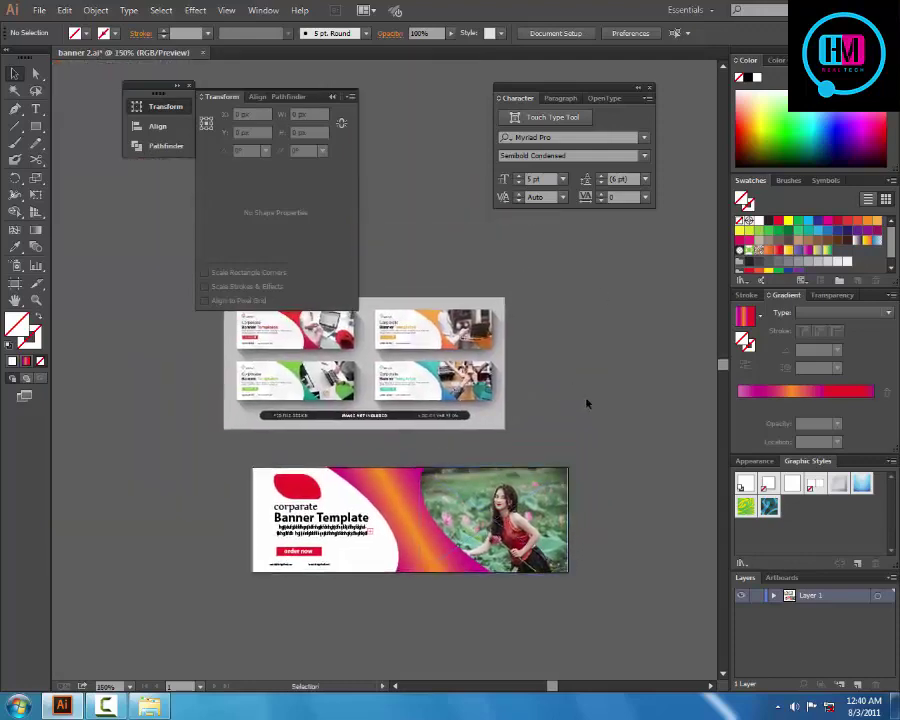
double_click(537, 506)
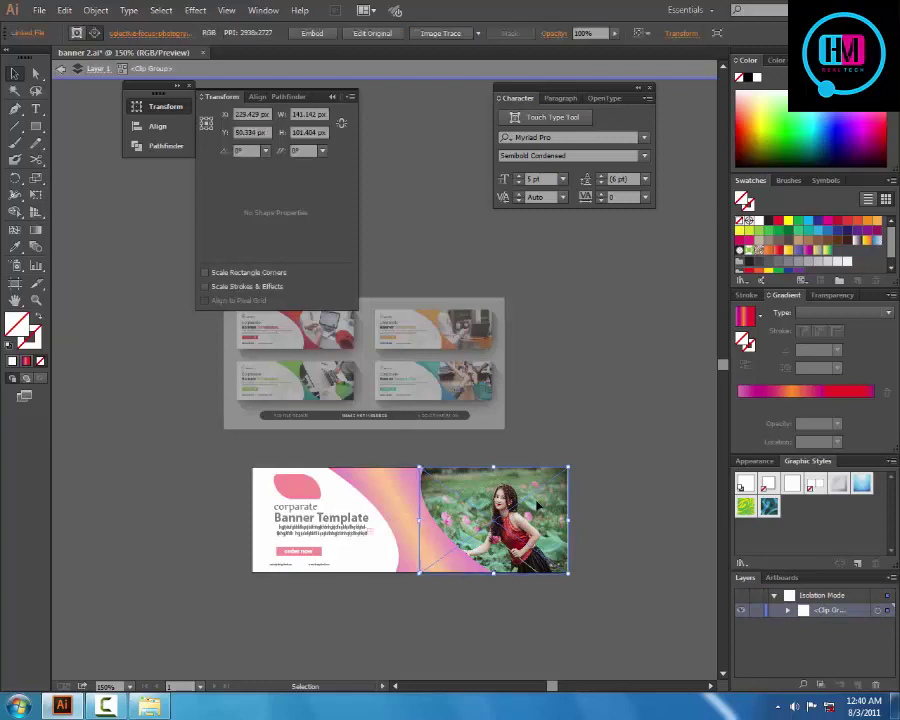
double_click(537, 506)
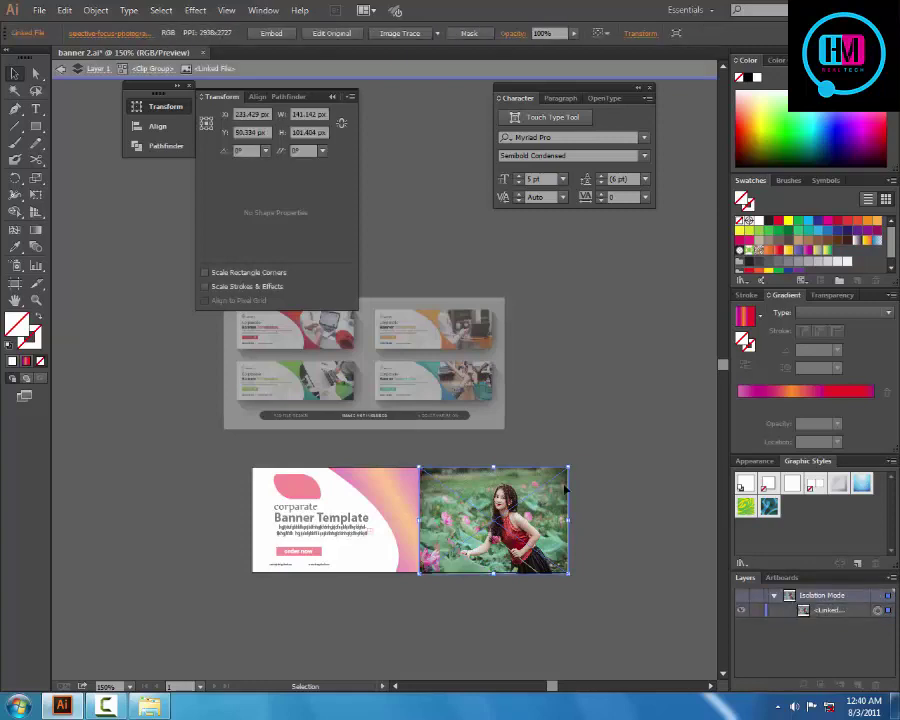
key(Right)
key(Right)
key(Right)
click(637, 393)
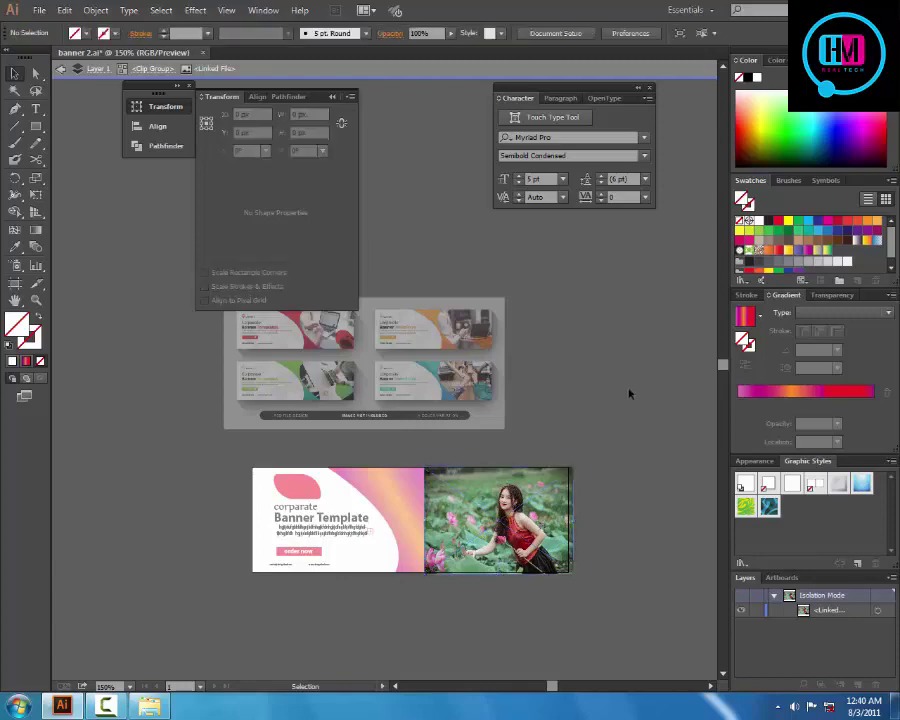
click(61, 68)
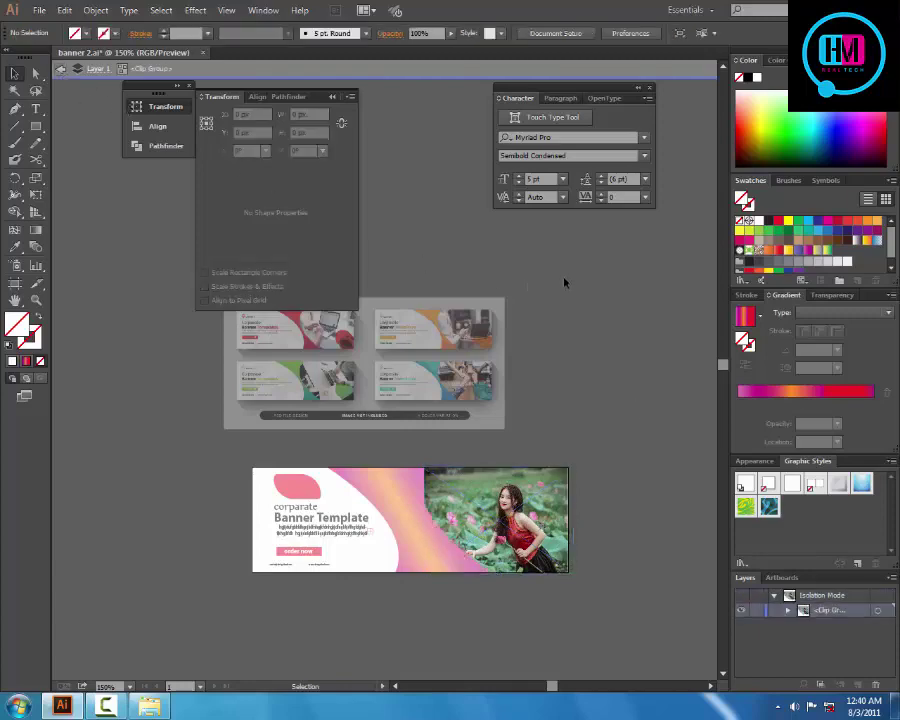
- Zoom in on the masked photo and step back out to the layer level
click(558, 509)
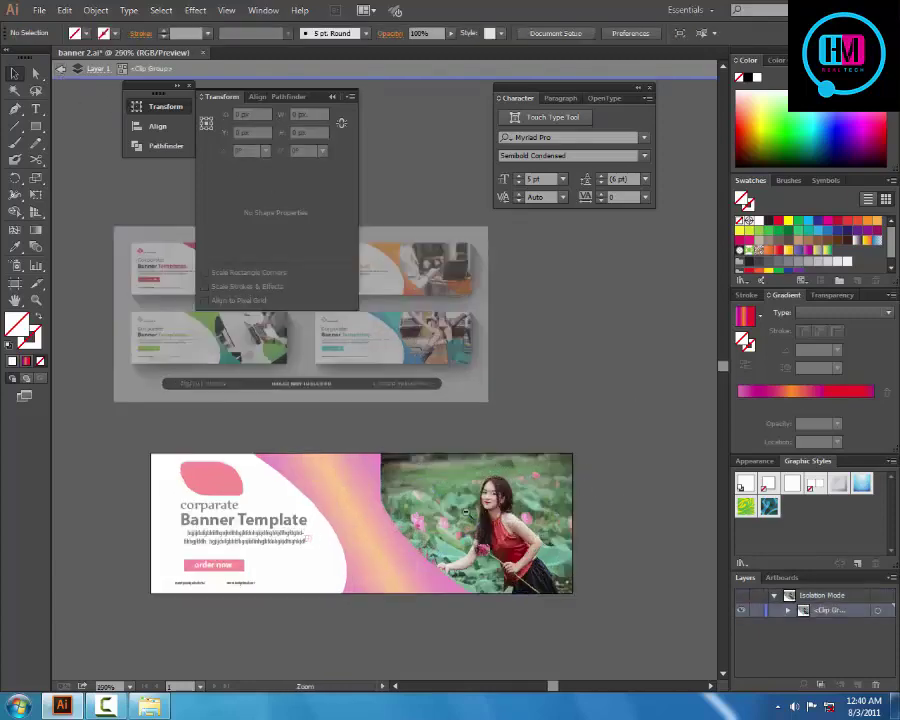
click(465, 512)
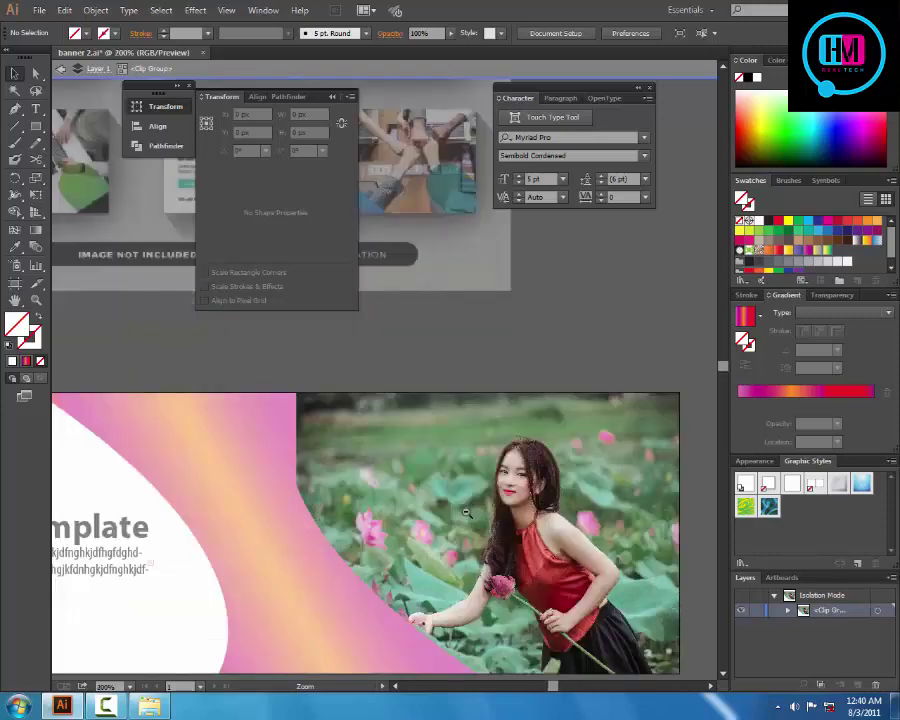
alt+click(465, 512)
key(v)
click(61, 68)
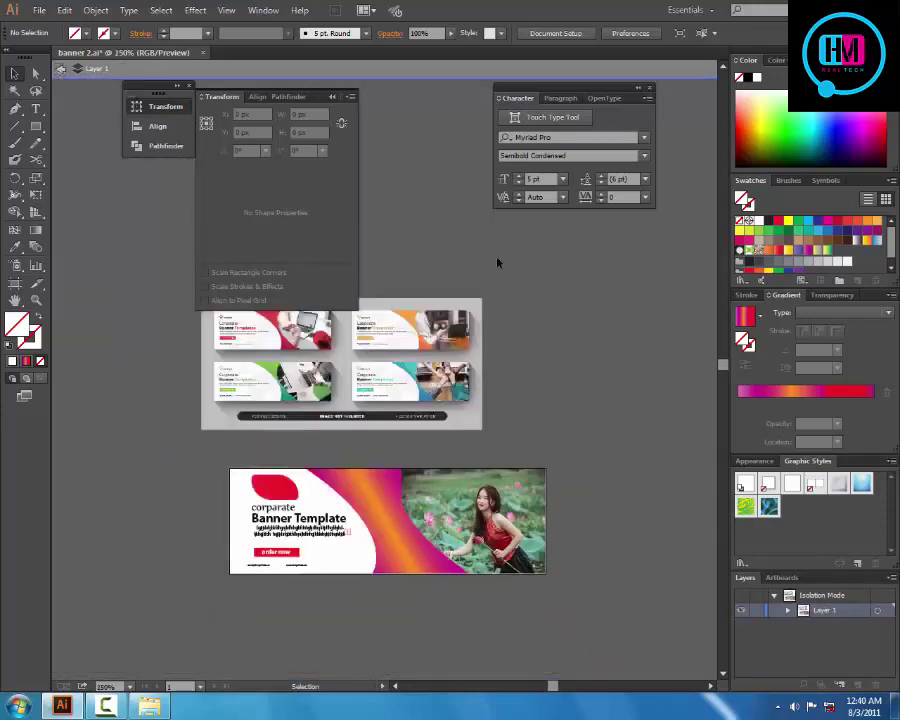
click(480, 520)
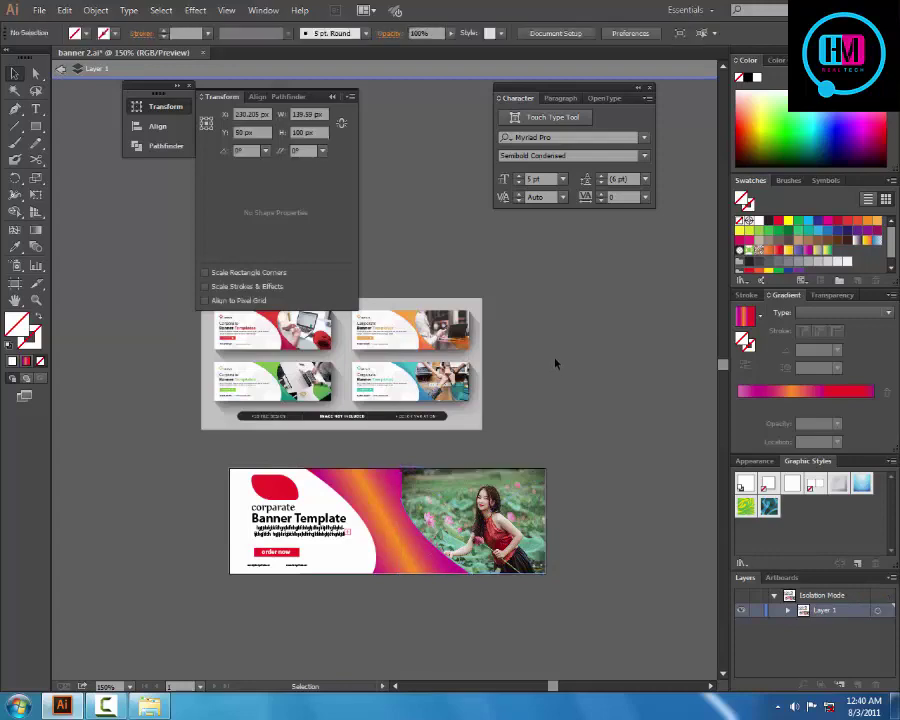
click(597, 450)
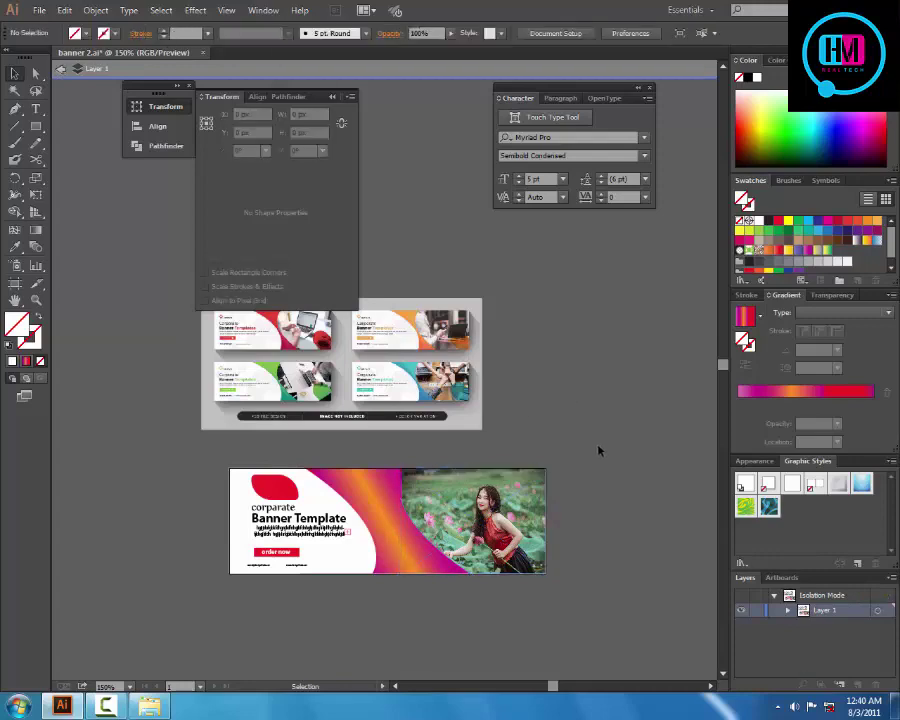
- Try shifting the masked photo, undo the move, and exit Isolation Mode
drag(500, 482, 566, 482)
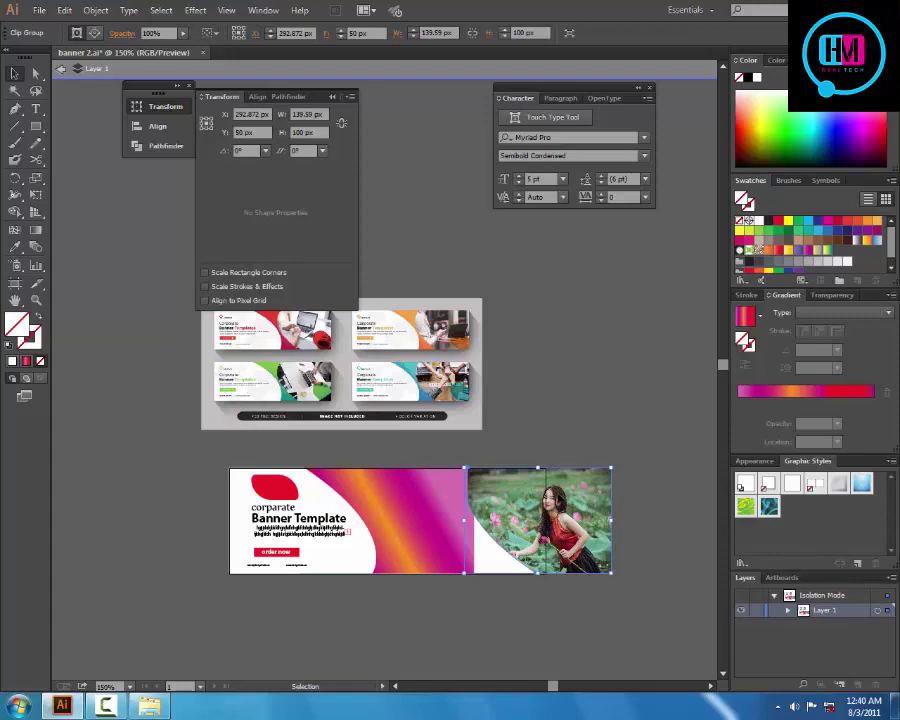
drag(562, 490, 548, 497)
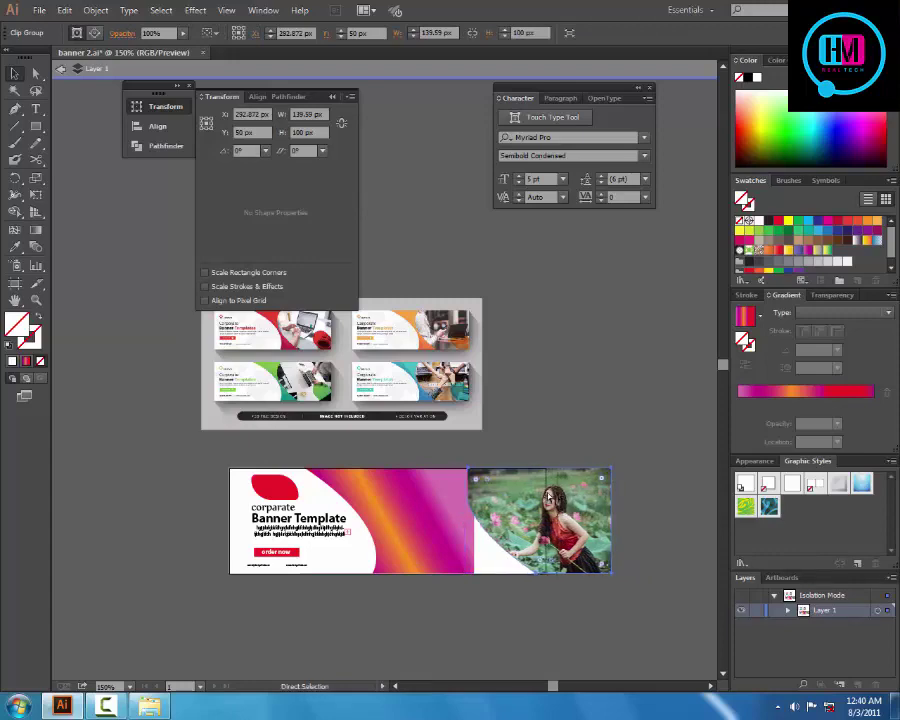
key(ctrl+z)
click(607, 398)
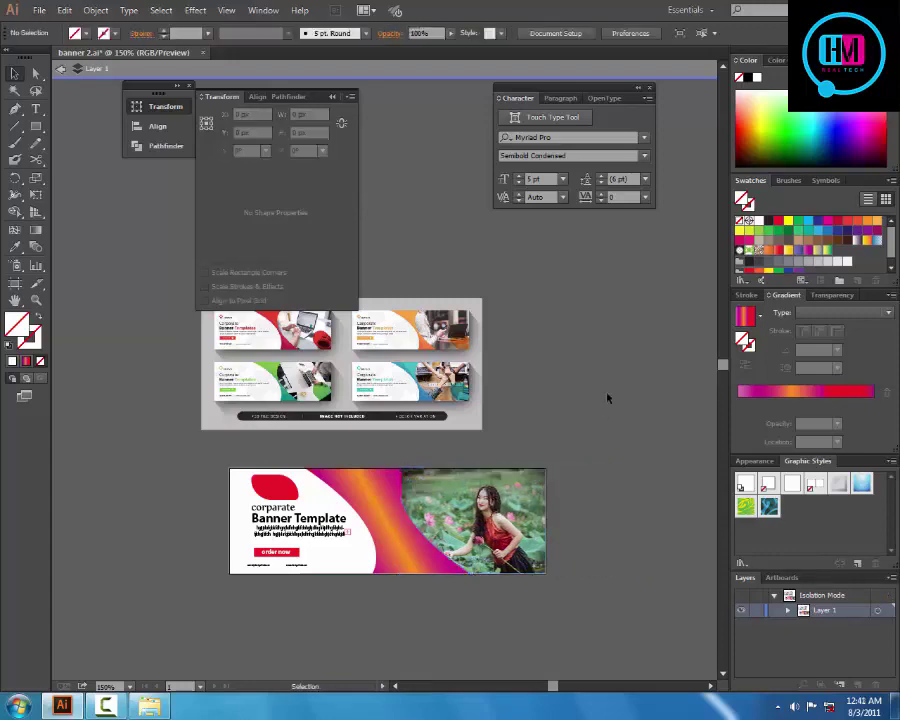
click(342, 482)
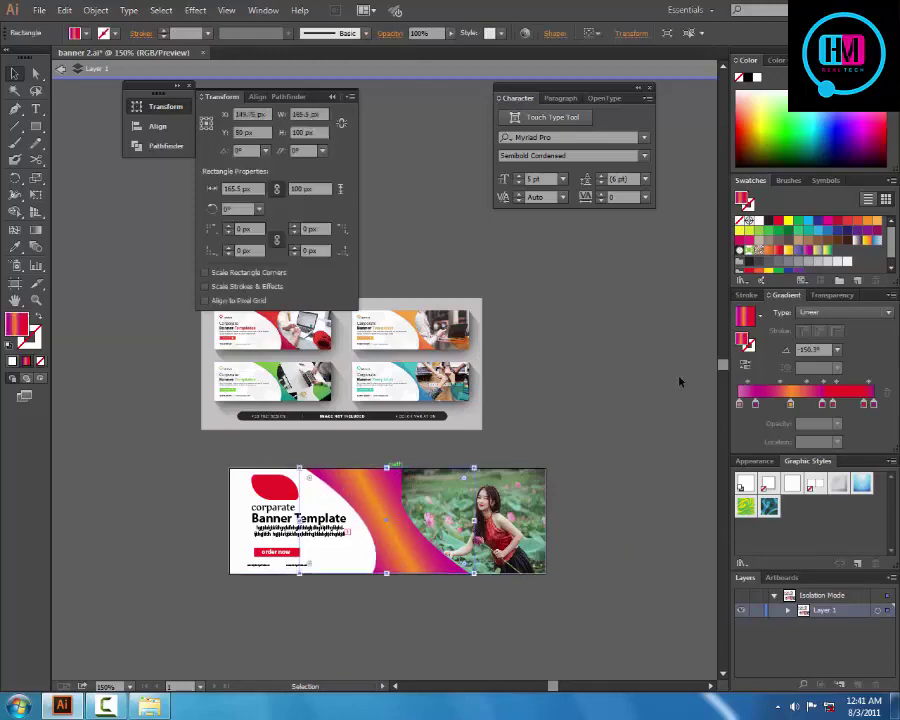
click(633, 412)
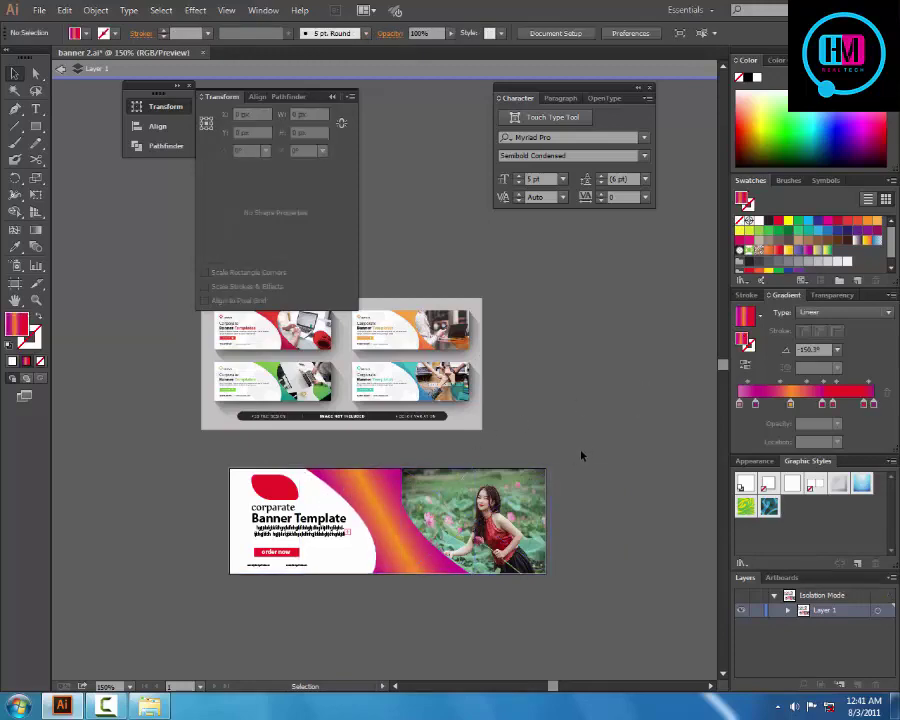
click(60, 70)
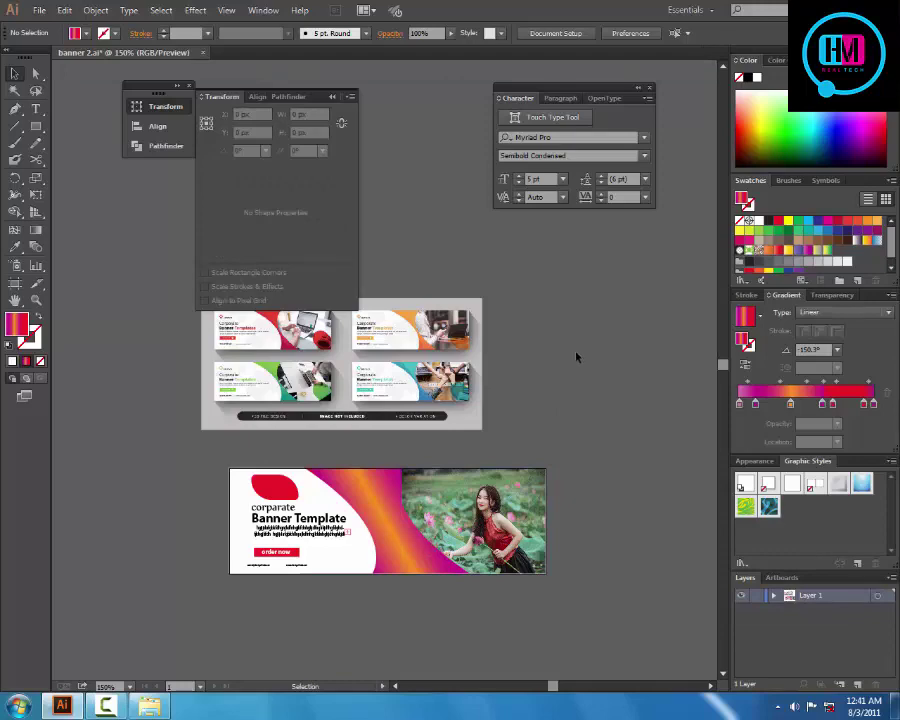
- Collapse the Transform panel and zoom to 300% on the banner's title and body text
click(478, 310)
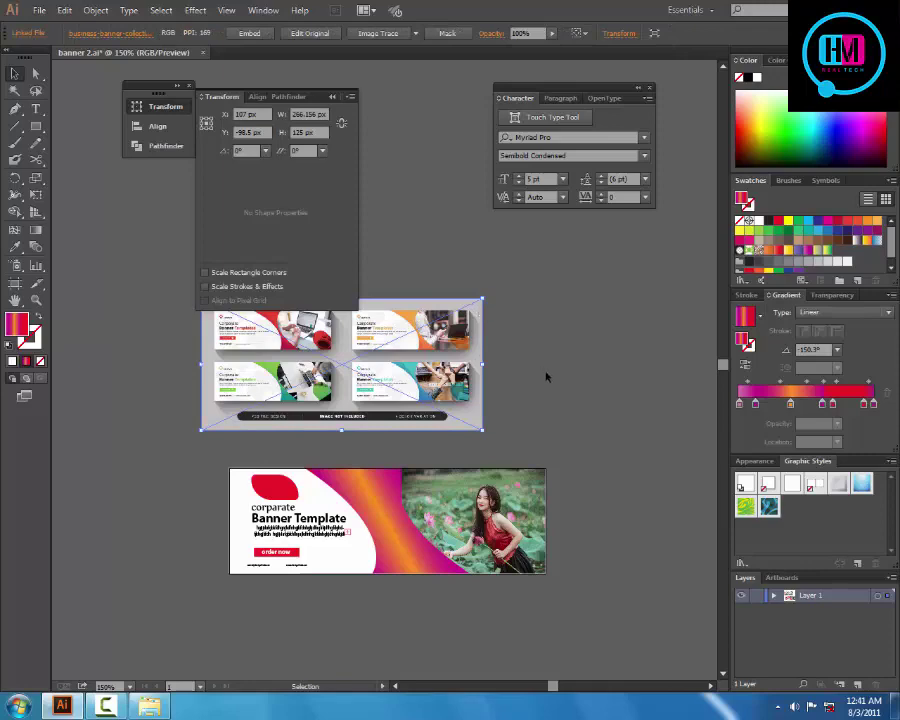
click(332, 96)
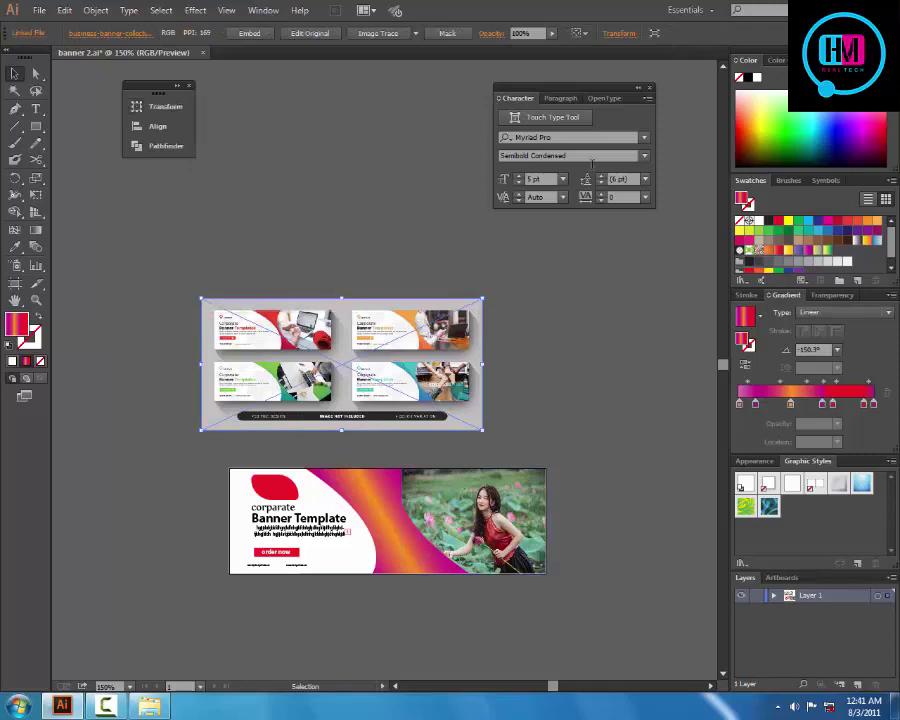
drag(600, 333, 529, 286)
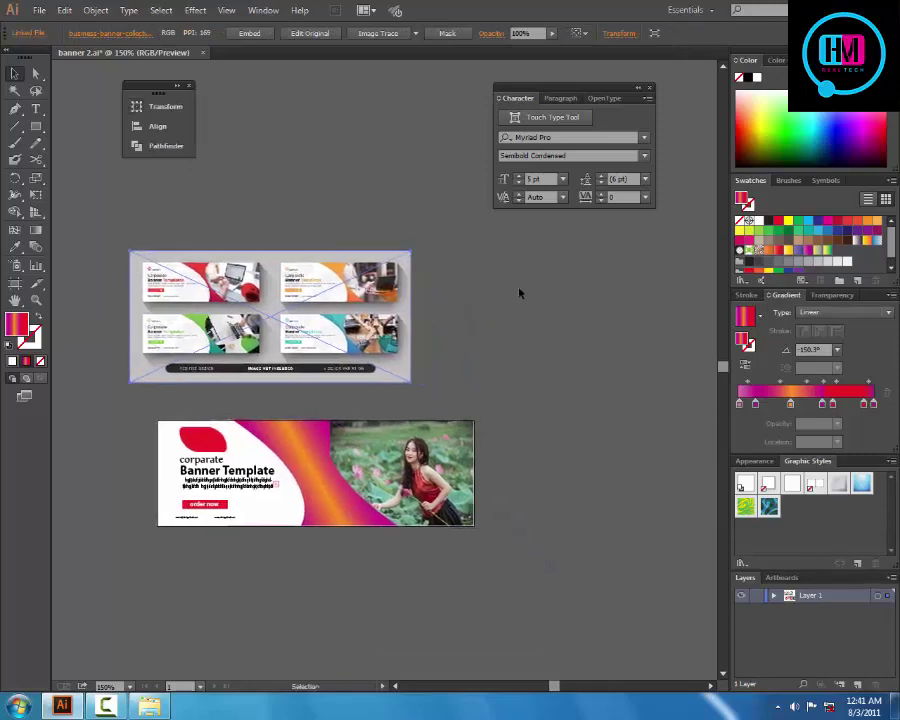
key(ctrl+space)
click(229, 490)
alt+click(232, 486)
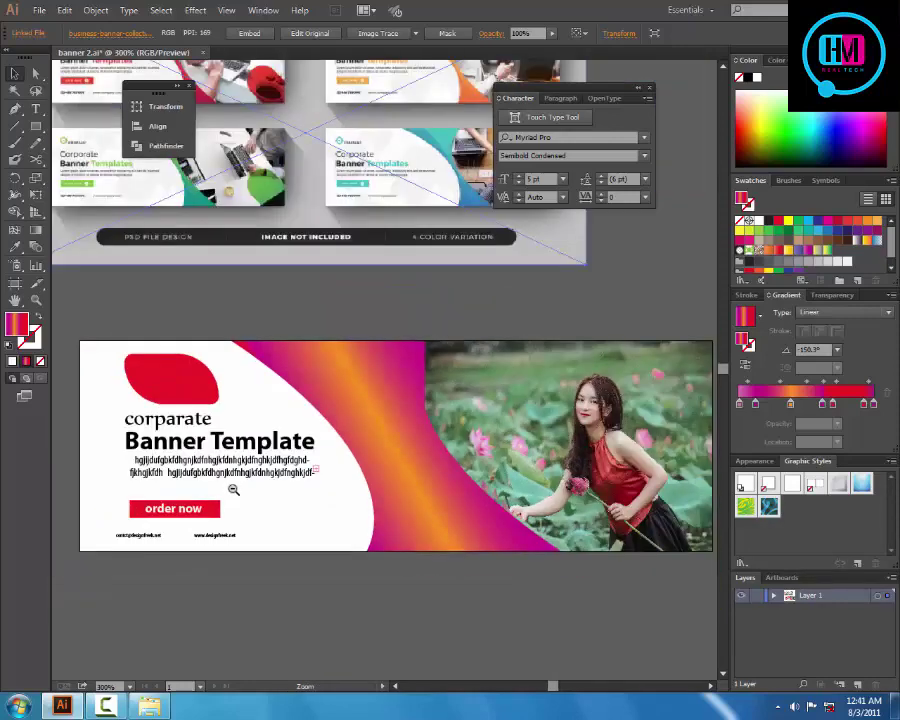
click(226, 477)
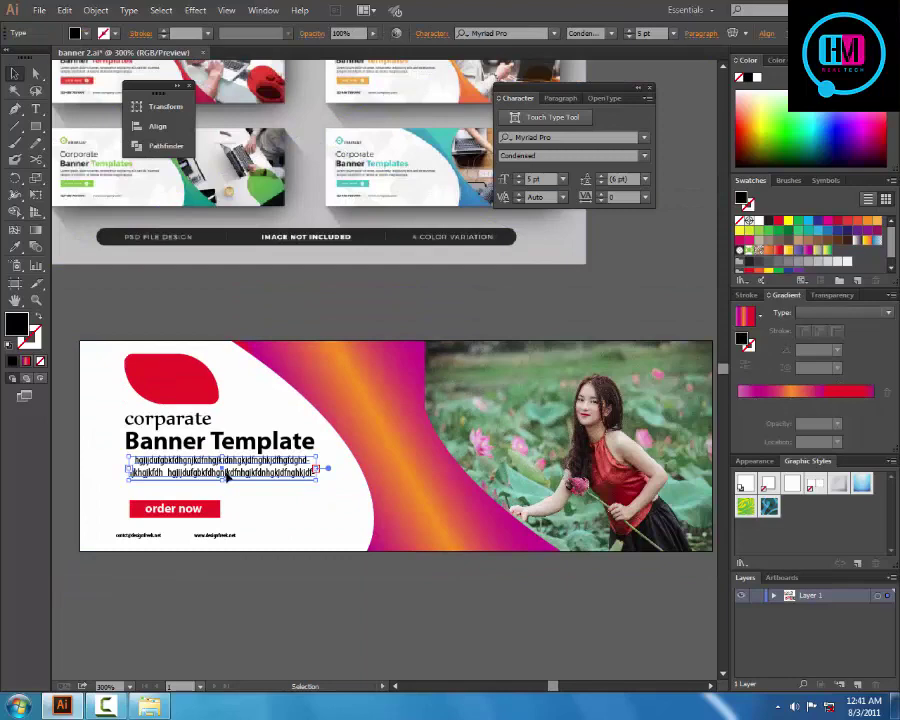
- Delete the red blob and type 'logo Here' at the banner's top-left
click(187, 396)
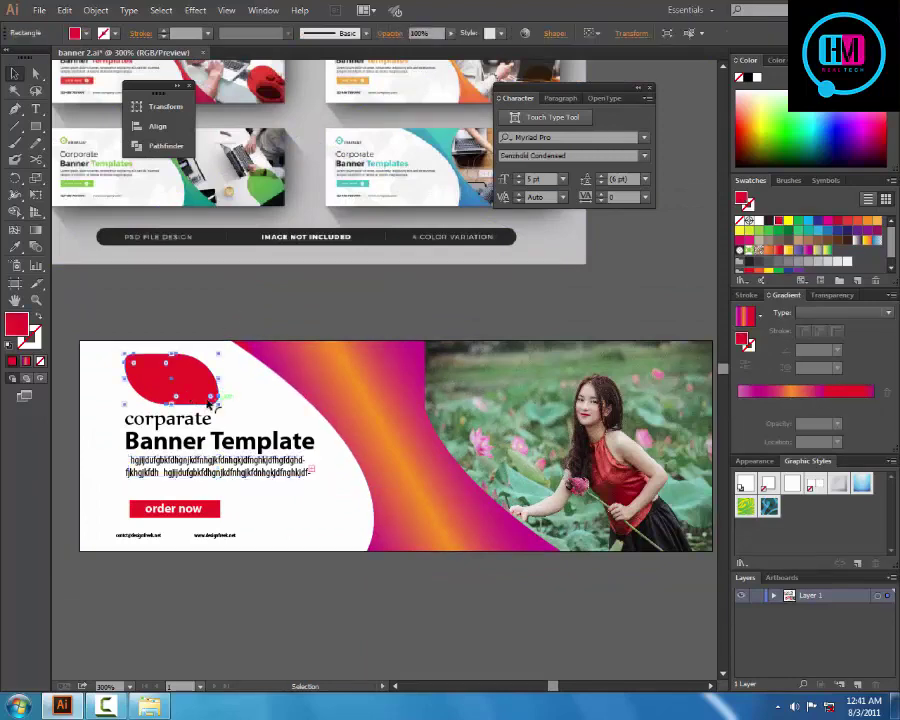
key(Delete)
key(t)
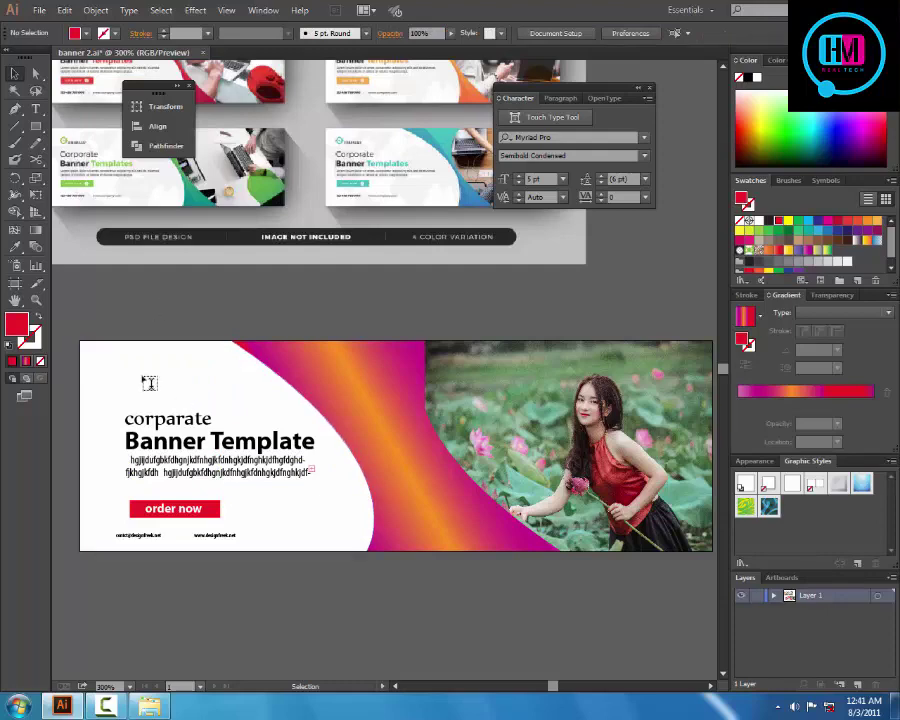
click(143, 387)
text(log o)
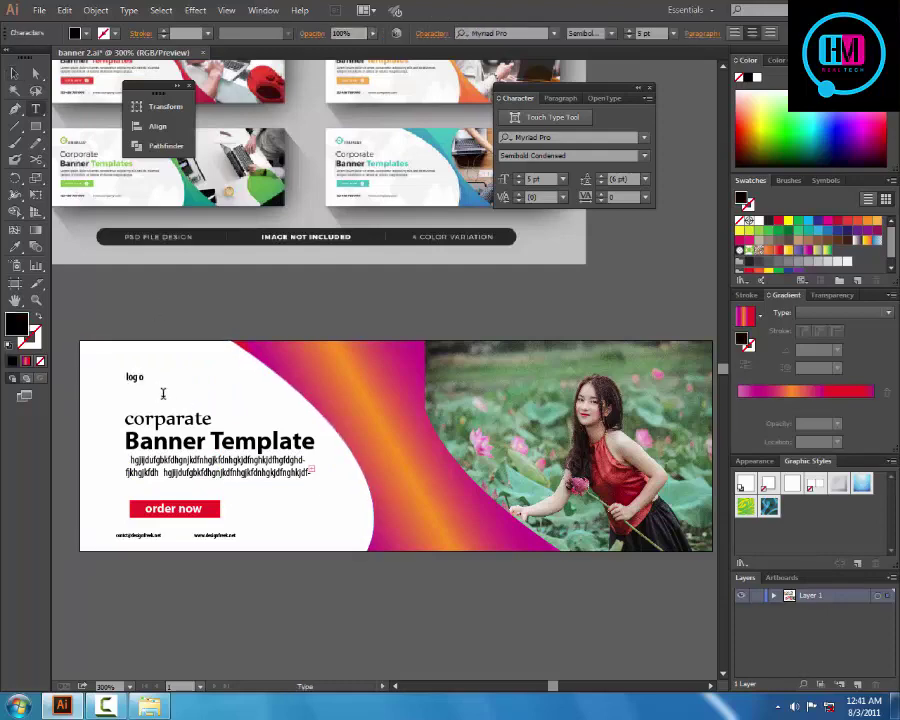
text(Here)
key(BackSpace)
text(o)
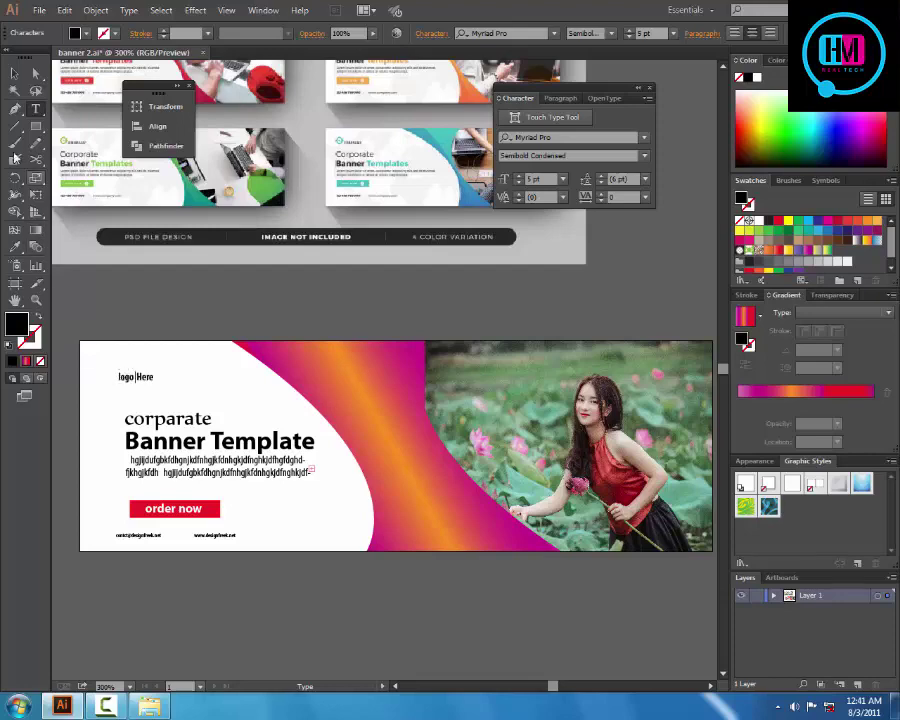
- Enlarge the 'logo Here' text and shift it slightly right
click(16, 74)
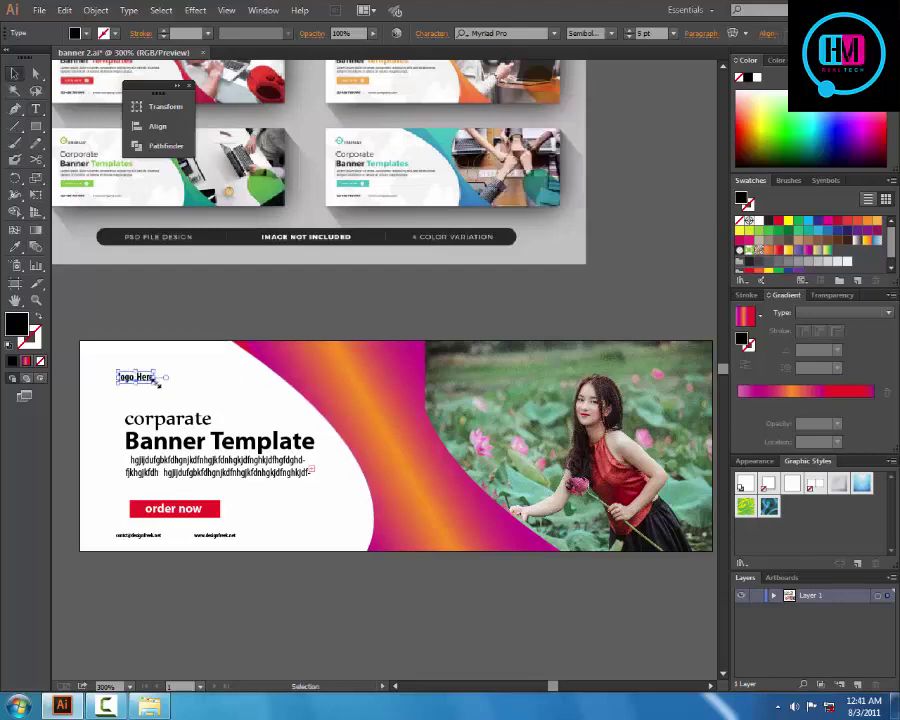
drag(172, 394, 186, 372)
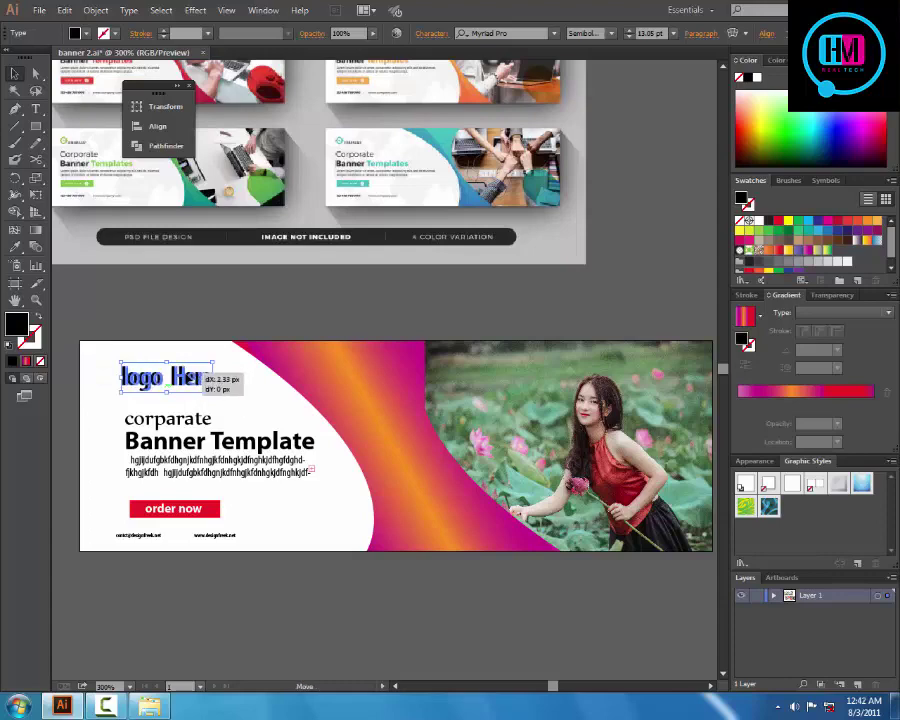
click(196, 323)
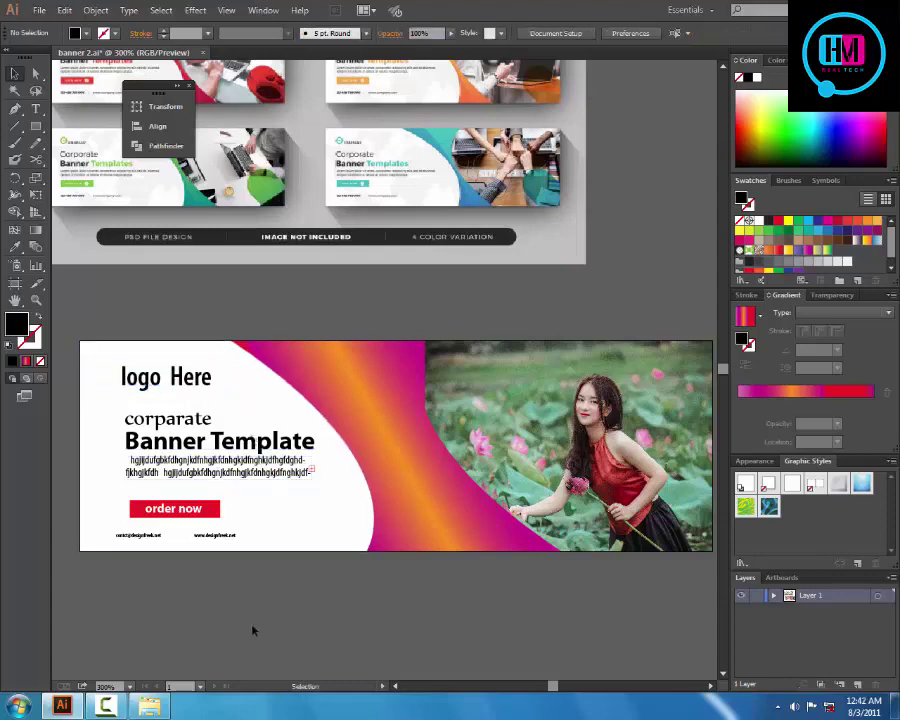
alt+click(222, 509)
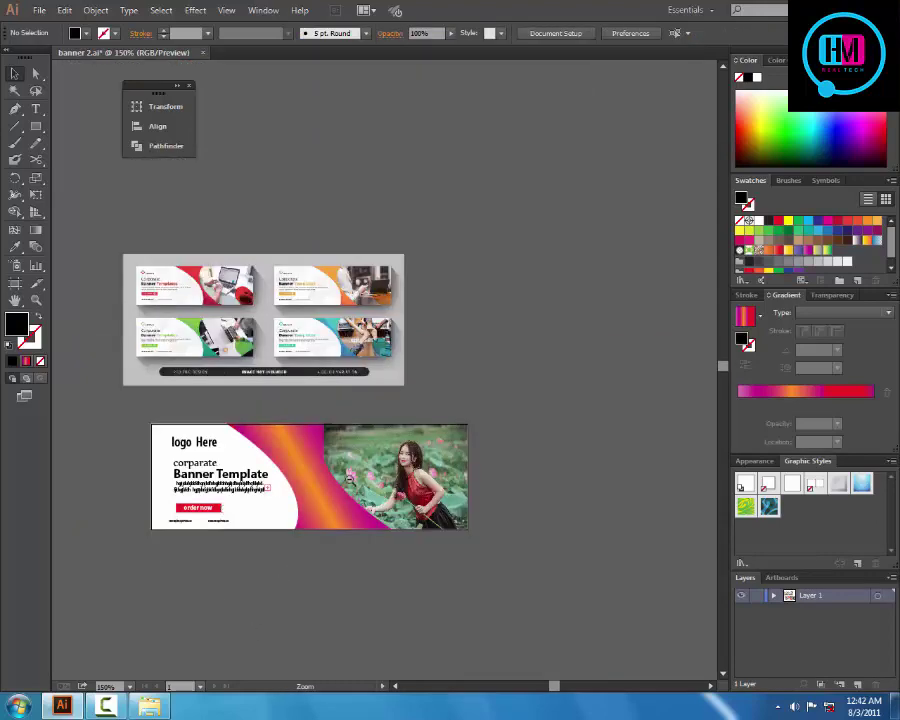
- Move the reference banner collection image left, clear of the banner
click(247, 337)
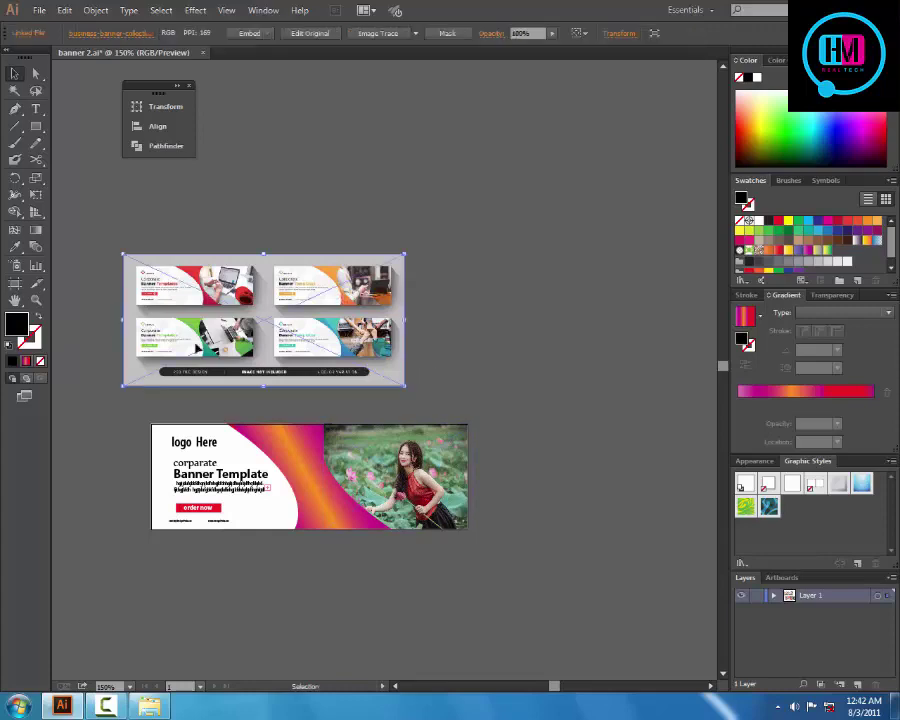
mouse_move(194, 347)
mouse_down()
mouse_move(181, 279)
mouse_move(134, 305)
mouse_up()
drag(300, 346, 604, 503)
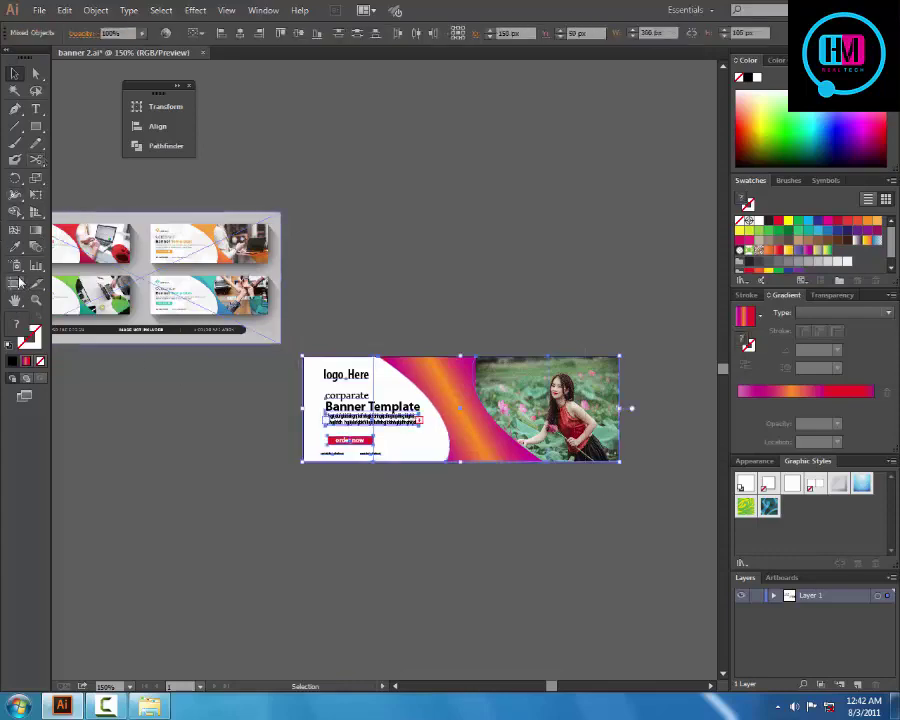
- Alt-drag the banner artboard with the Artboard tool into three stacked copies
key(shift+o)
drag(475, 384, 475, 136)
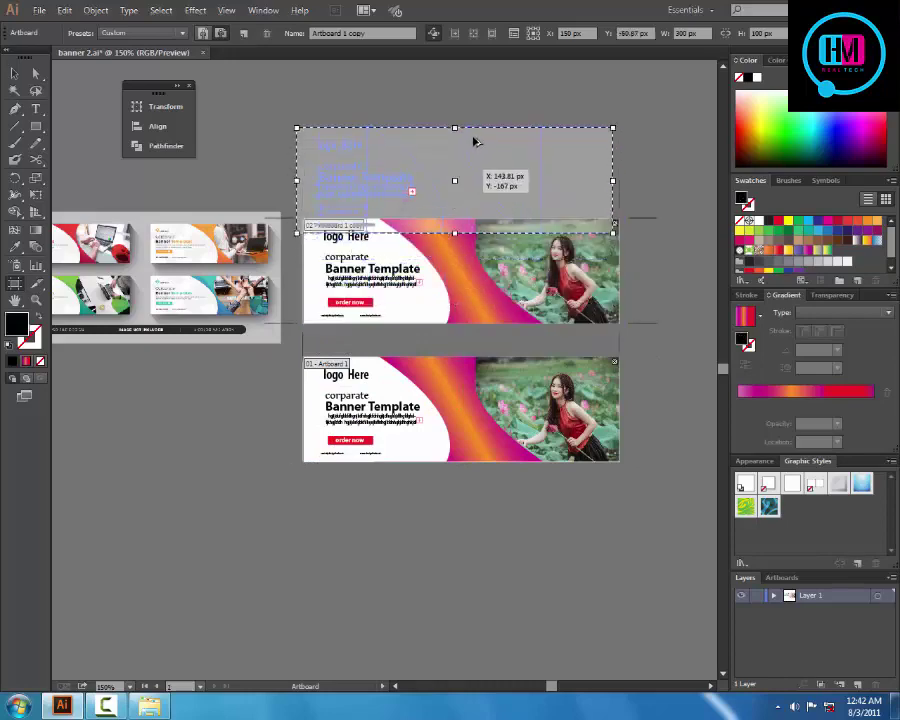
drag(480, 234, 480, 234)
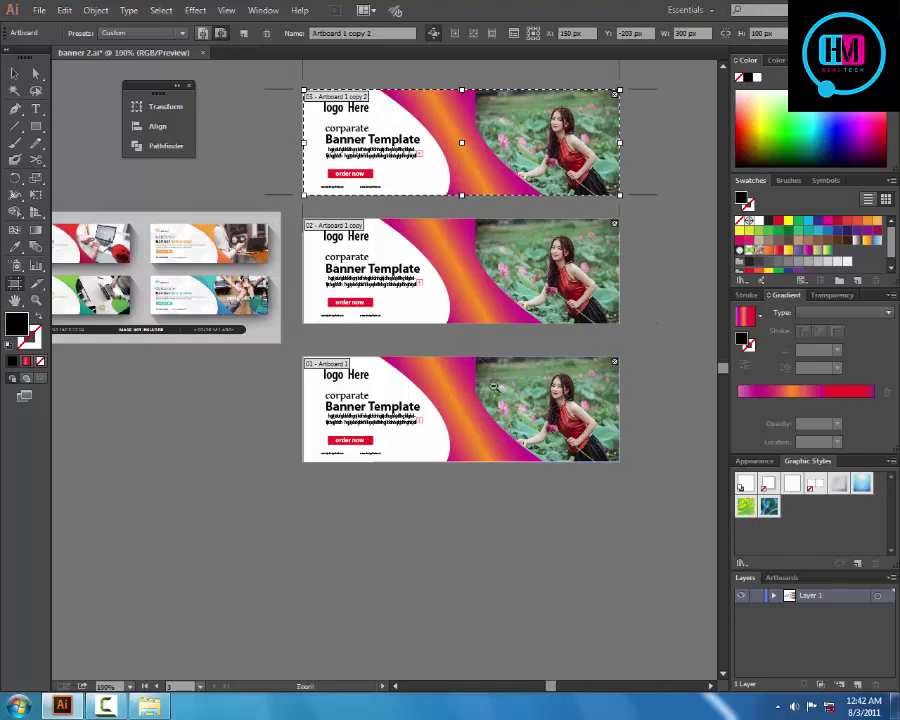
alt+scroll(484, 387, down, 1)
mouse_move(473, 400)
mouse_down()
mouse_move(470, 481)
mouse_move(553, 576)
mouse_up()
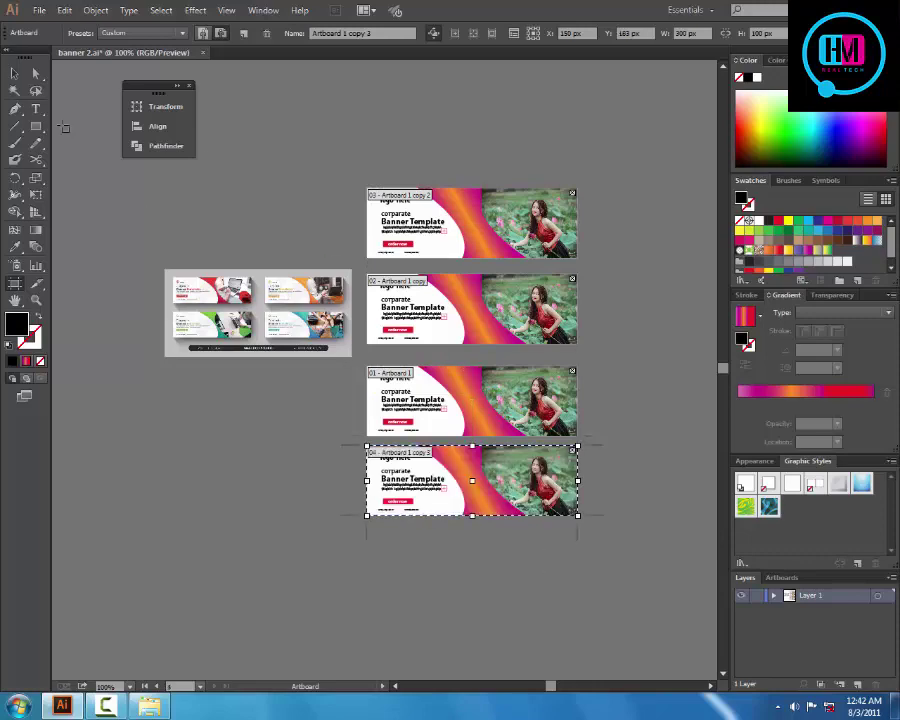
click(14, 73)
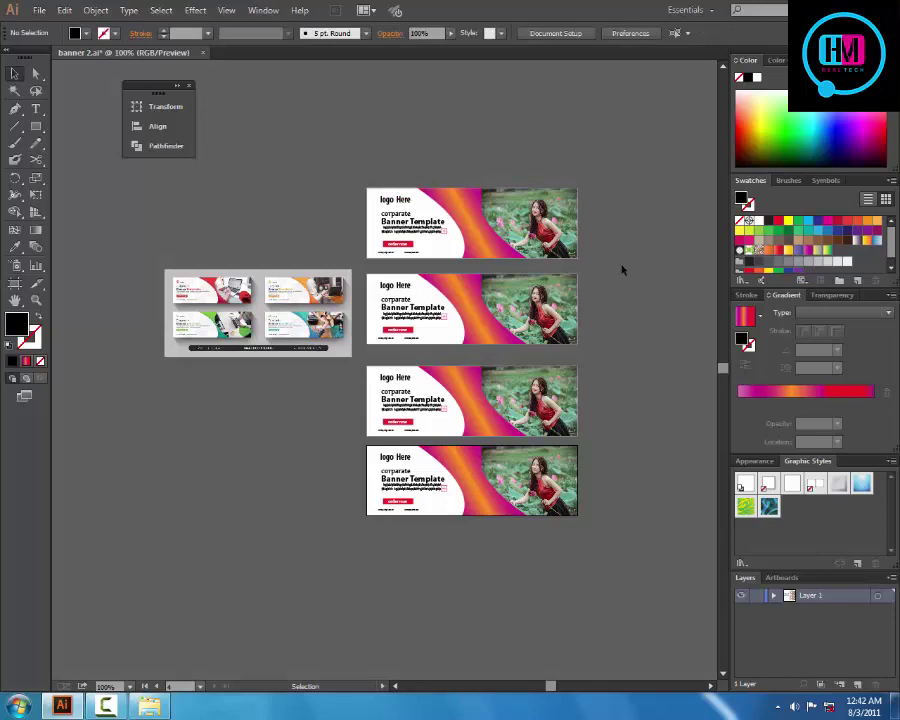
- Make the middle gradient stop of the second banner's band yellow
click(476, 204)
key(i)
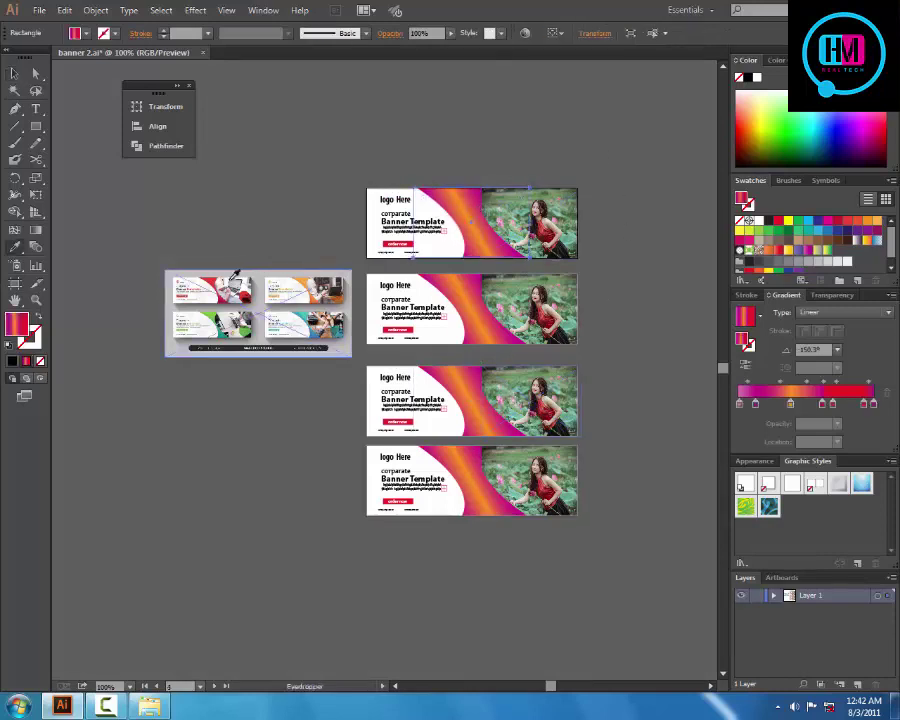
click(15, 73)
click(166, 146)
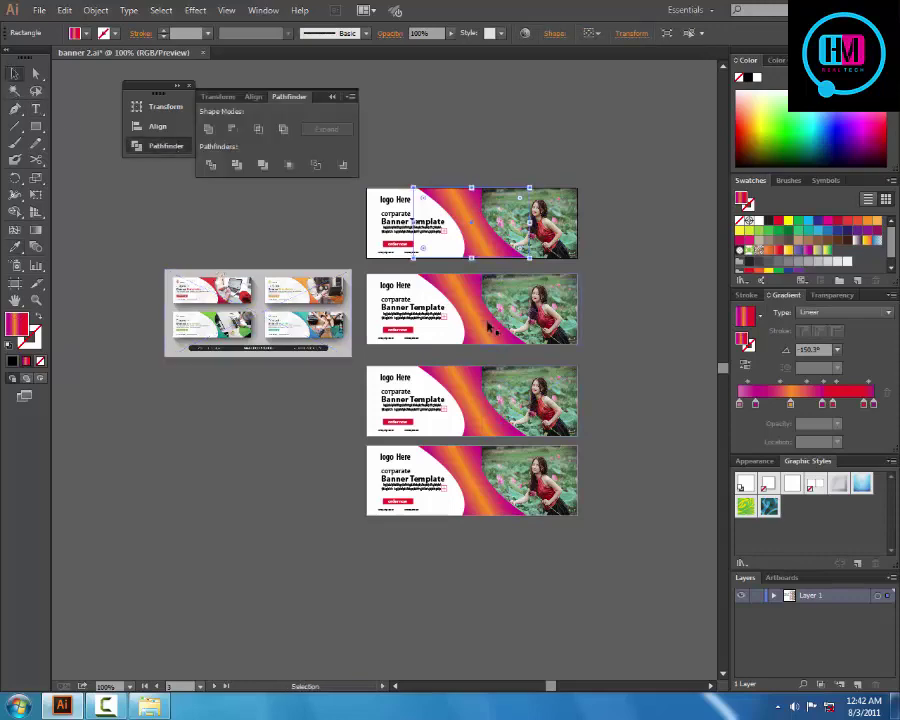
click(440, 310)
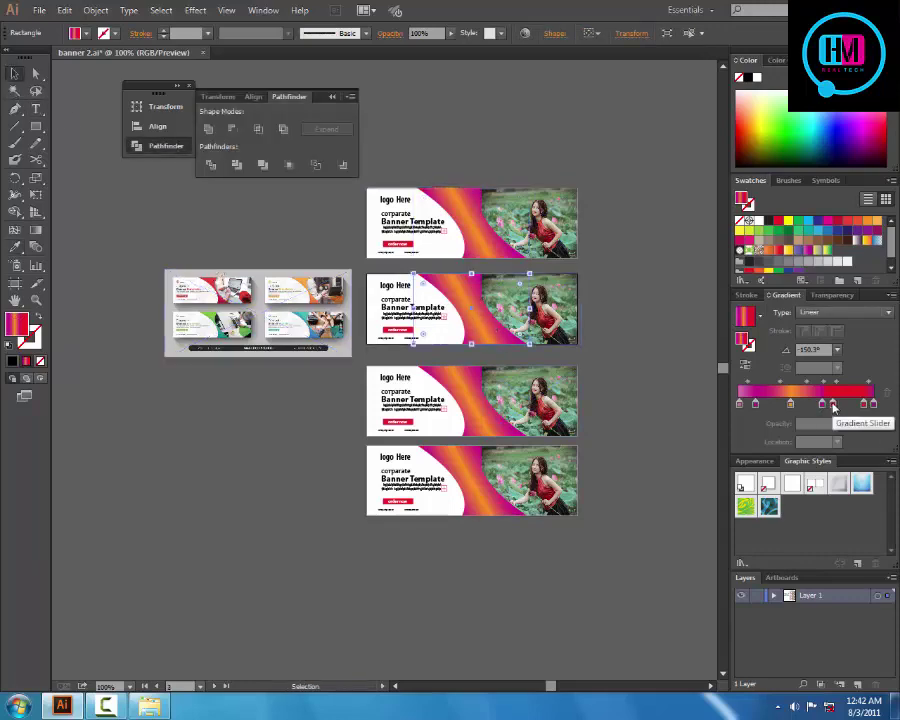
mouse_move(795, 408)
mouse_down()
mouse_move(807, 407)
mouse_move(791, 407)
mouse_up()
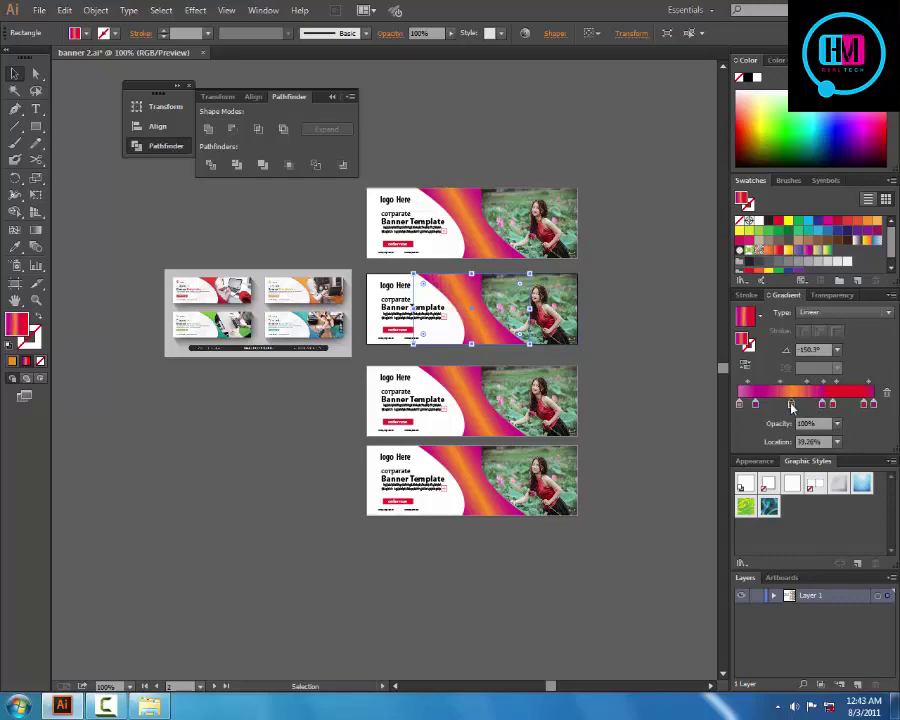
double_click(792, 405)
click(740, 449)
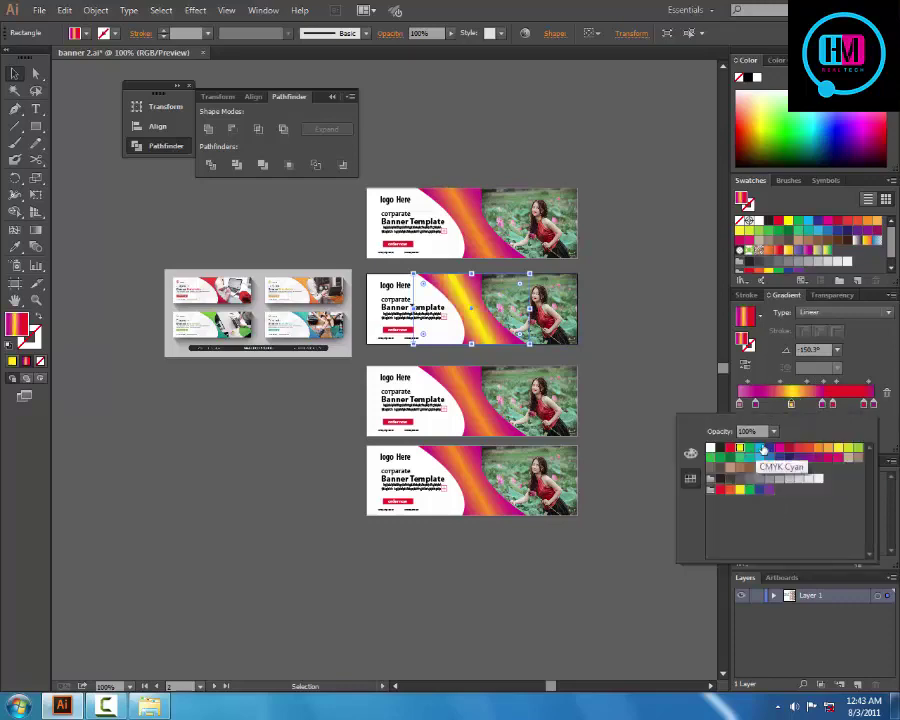
click(740, 408)
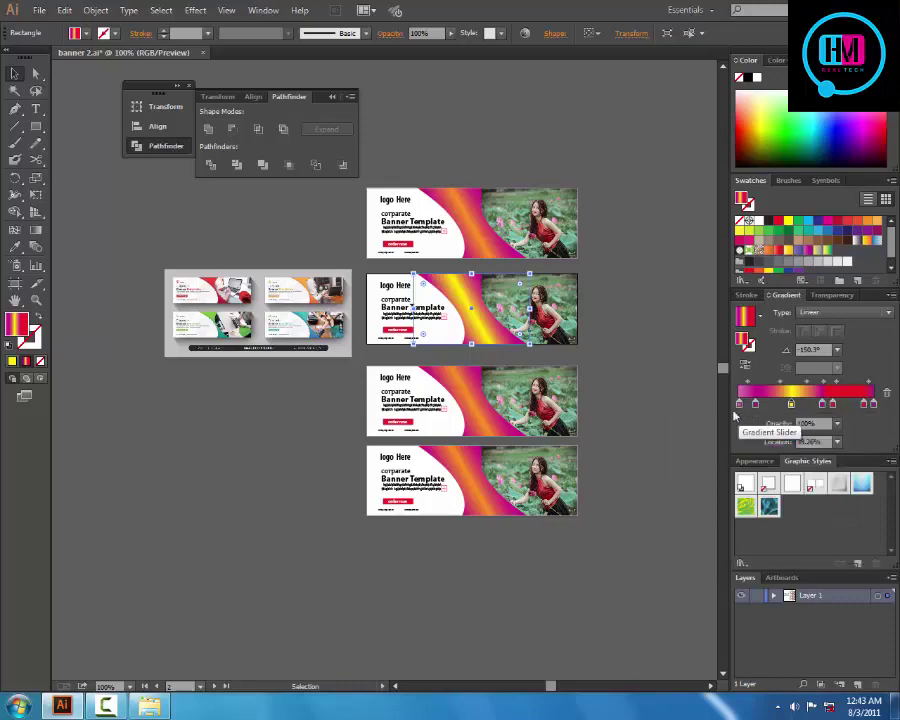
- Move the right magenta stop closer to the yellow centre, then deselect the banner
click(739, 404)
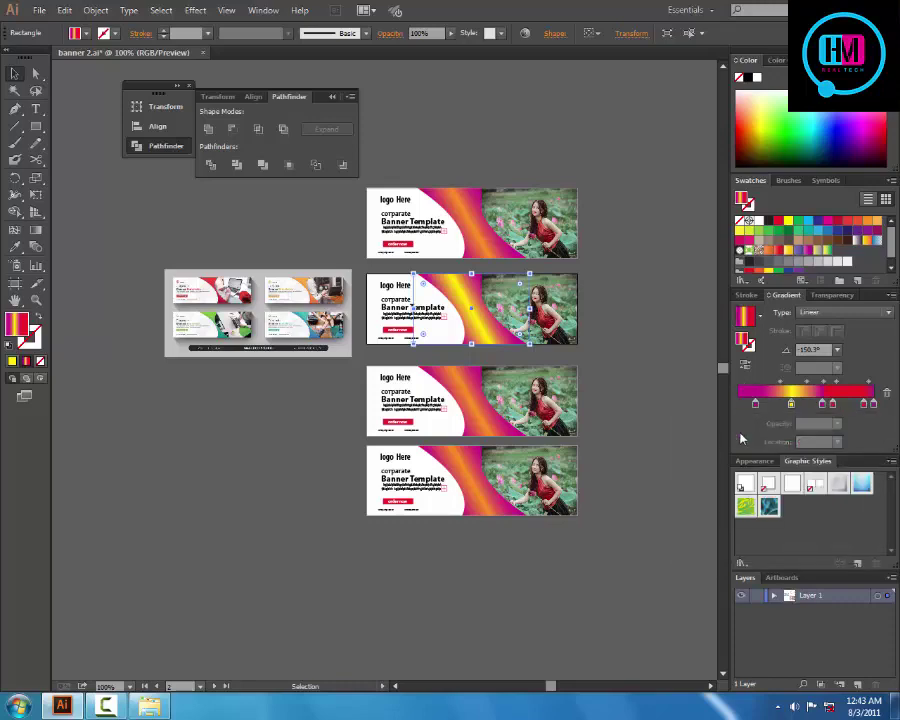
click(834, 404)
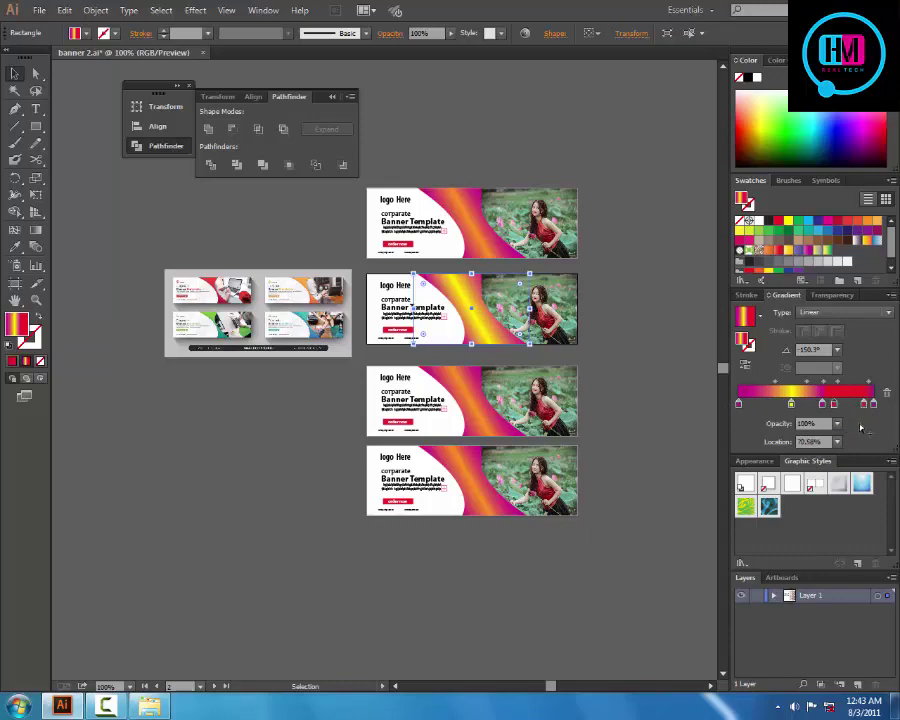
click(869, 405)
drag(834, 404, 822, 404)
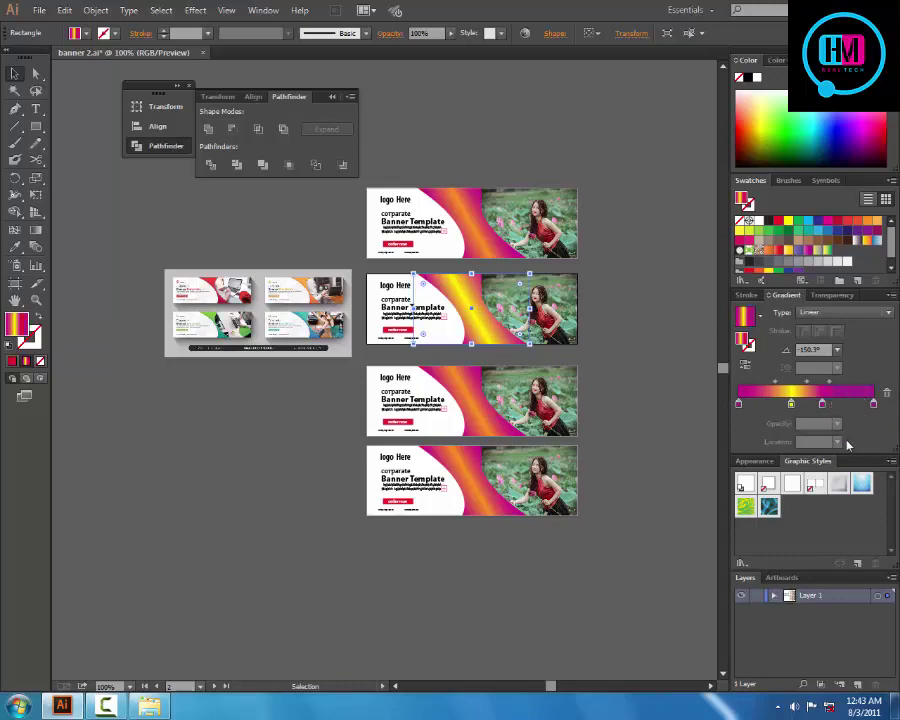
key(ctrl+shift+a)
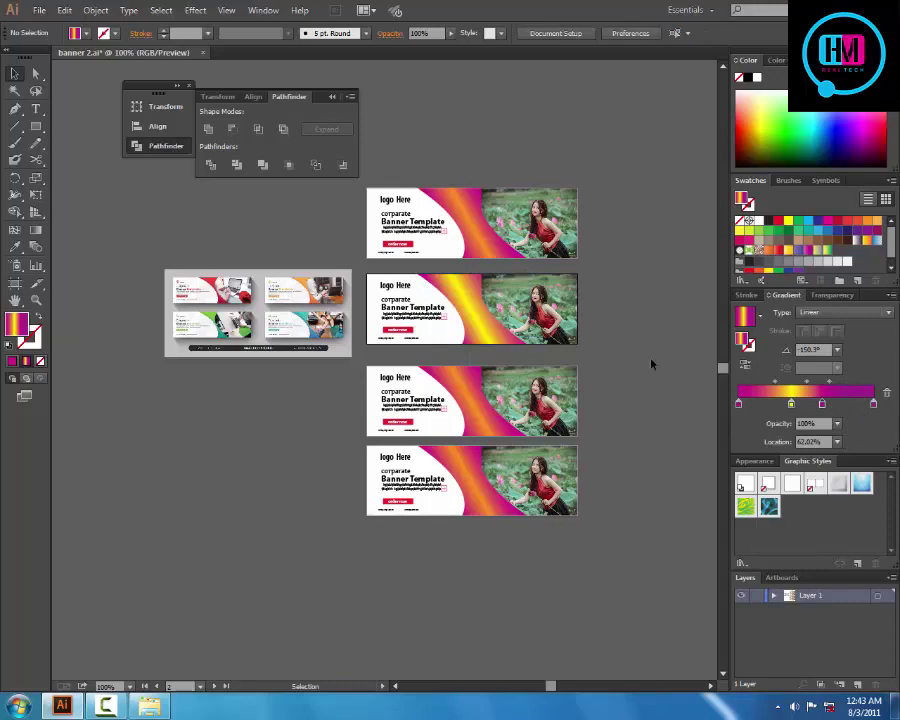
- Change the second banner's middle gradient stop to yellow-green
click(791, 404)
click(828, 135)
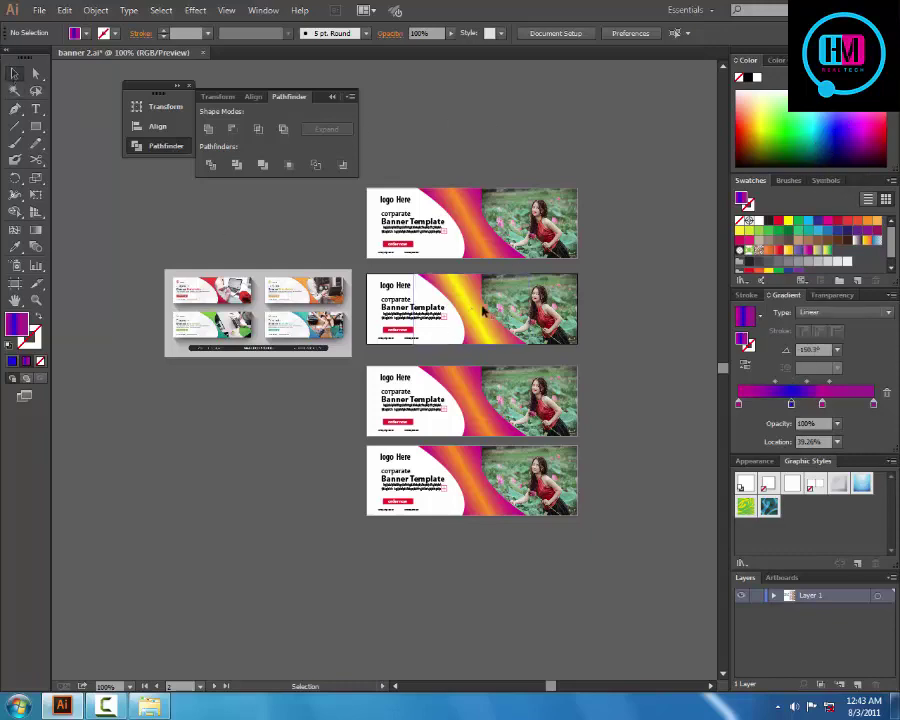
click(556, 287)
double_click(792, 404)
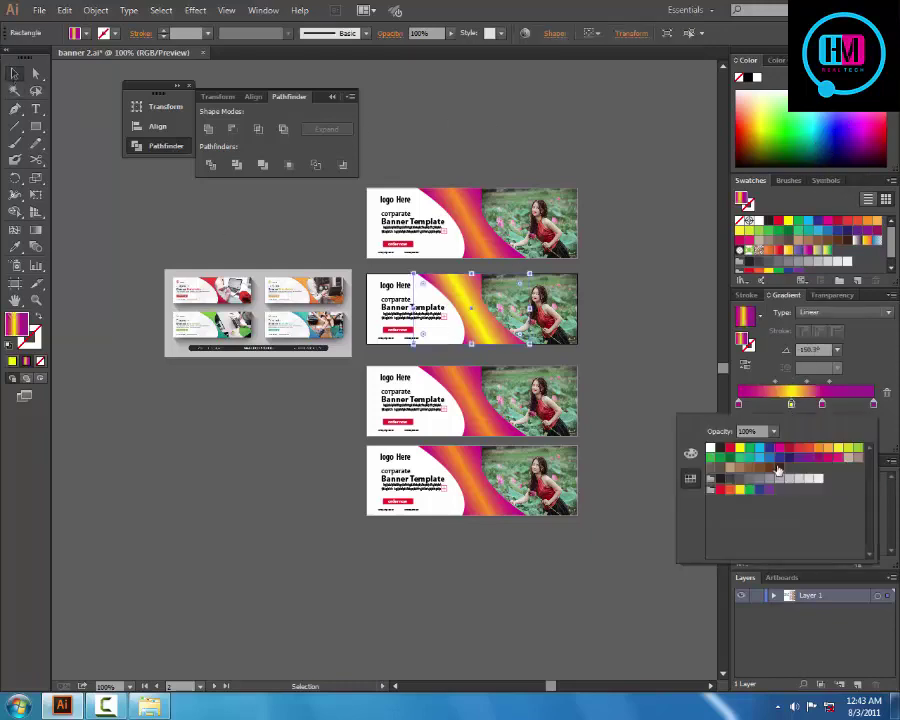
click(858, 450)
click(596, 282)
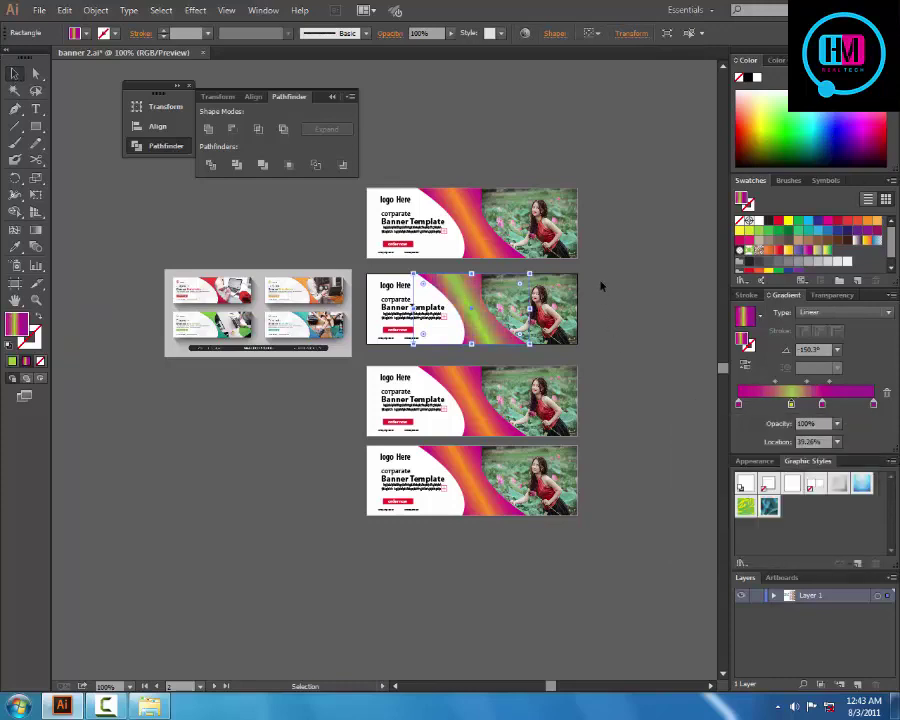
- Set both end stops of the second banner's gradient to cyan
double_click(739, 404)
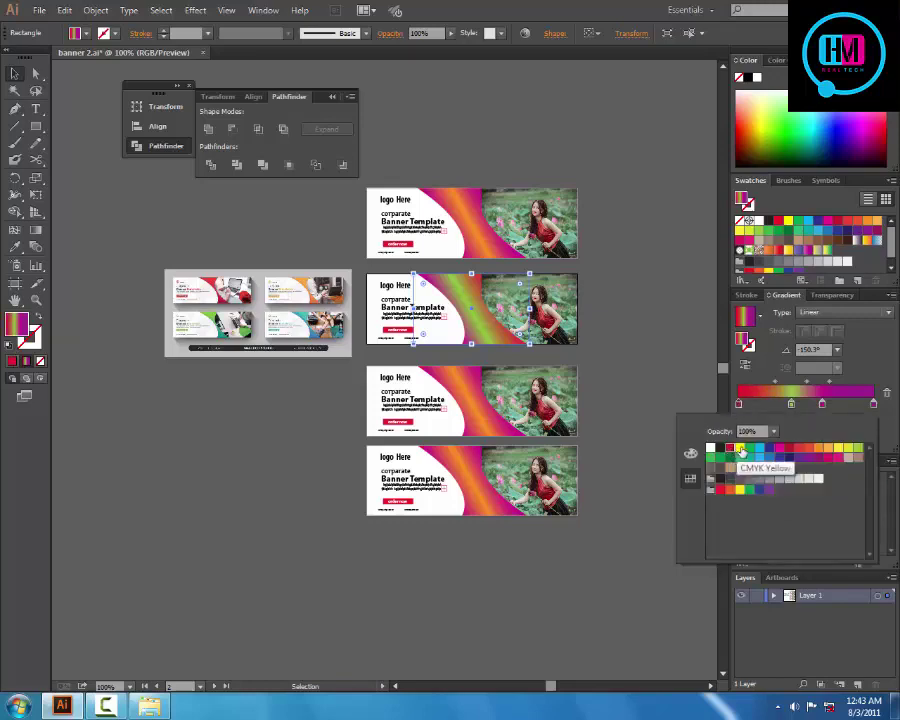
click(749, 449)
click(761, 451)
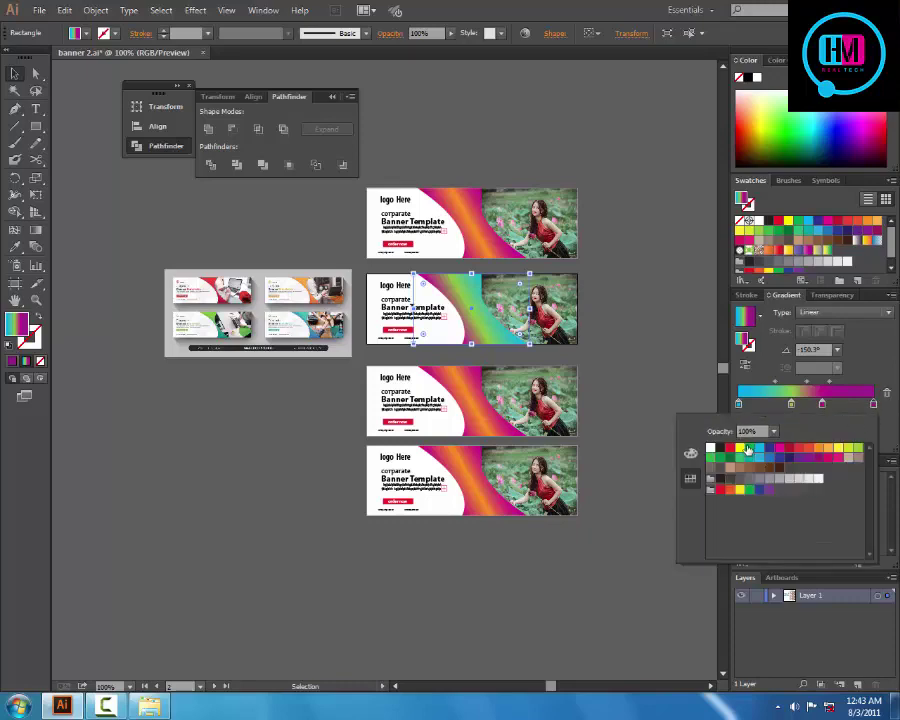
click(759, 448)
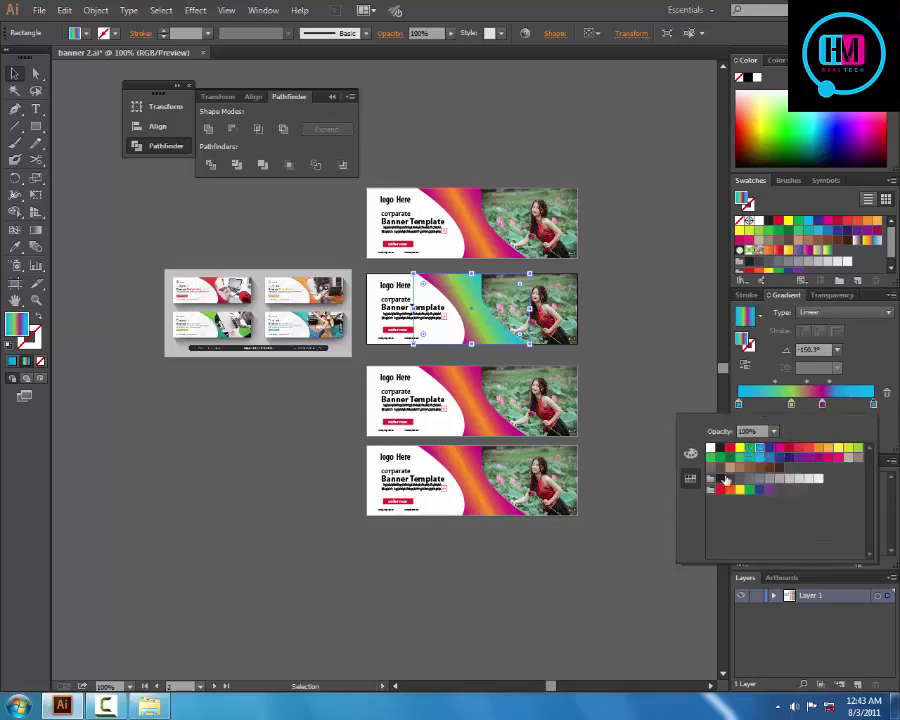
key(Escape)
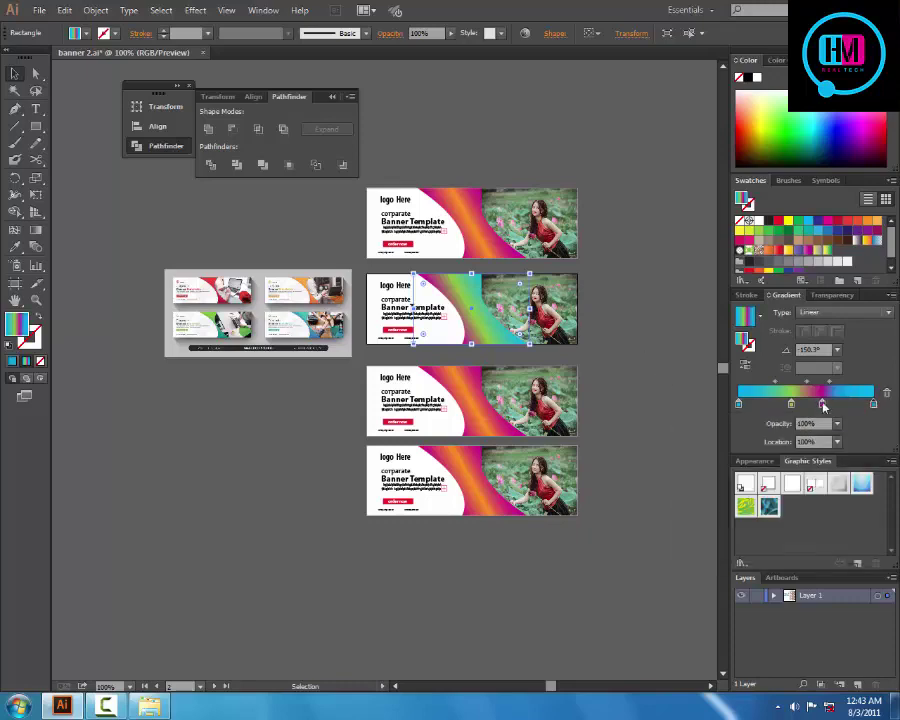
- Remove the leftover magenta stop and centre the green stop with a 50% midpoint
drag(823, 406, 823, 445)
mouse_move(791, 404)
mouse_down()
mouse_move(806, 407)
mouse_move(781, 406)
mouse_move(809, 405)
mouse_move(826, 390)
mouse_up()
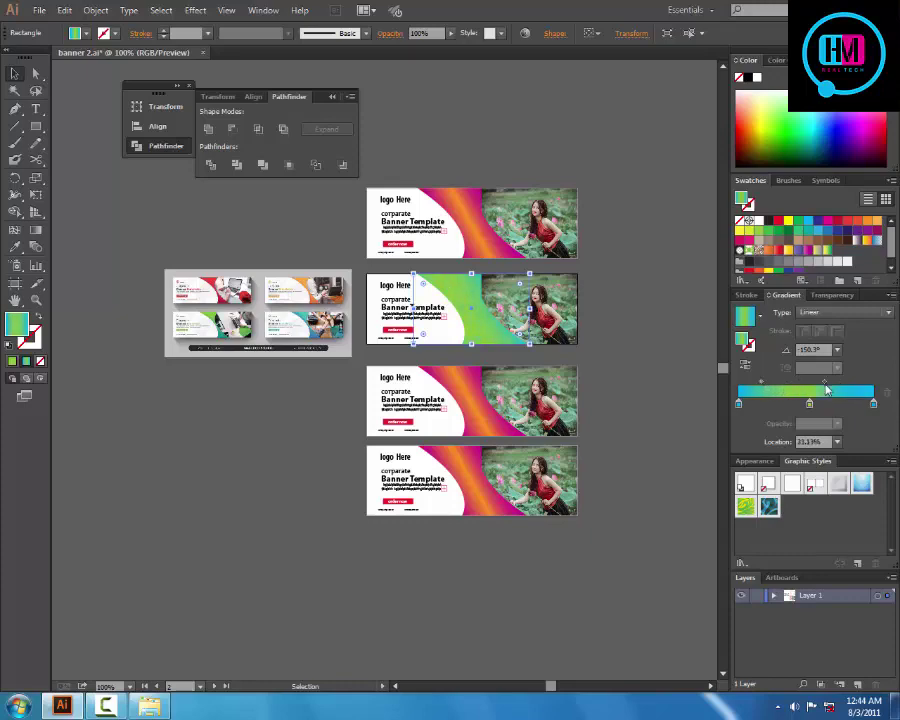
click(774, 381)
click(472, 408)
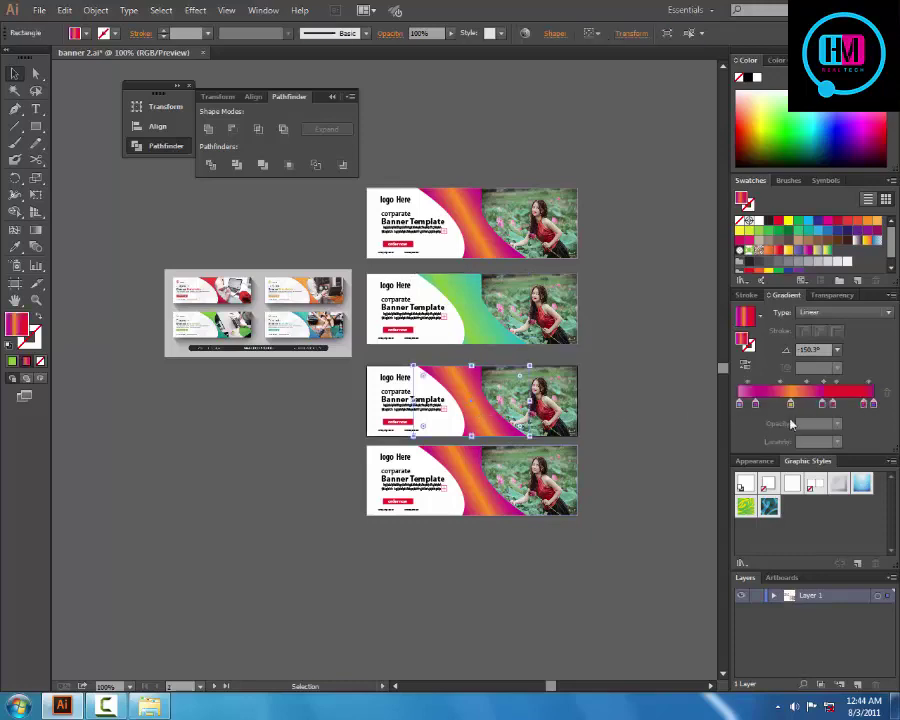
- Copy the second banner's gradient onto the third band and make one stop dark navy
key(i)
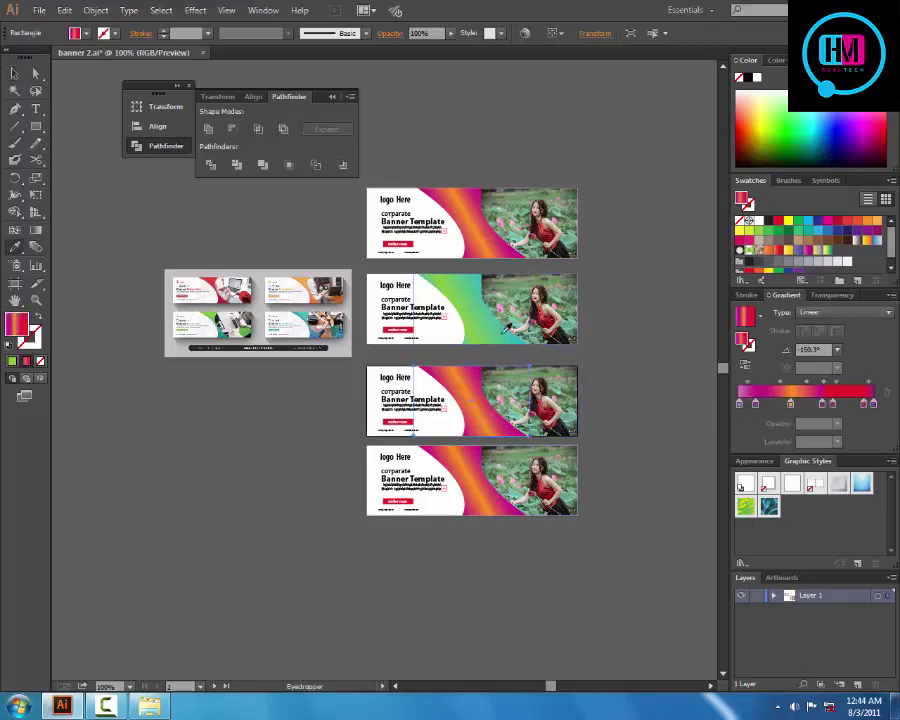
click(470, 305)
double_click(874, 403)
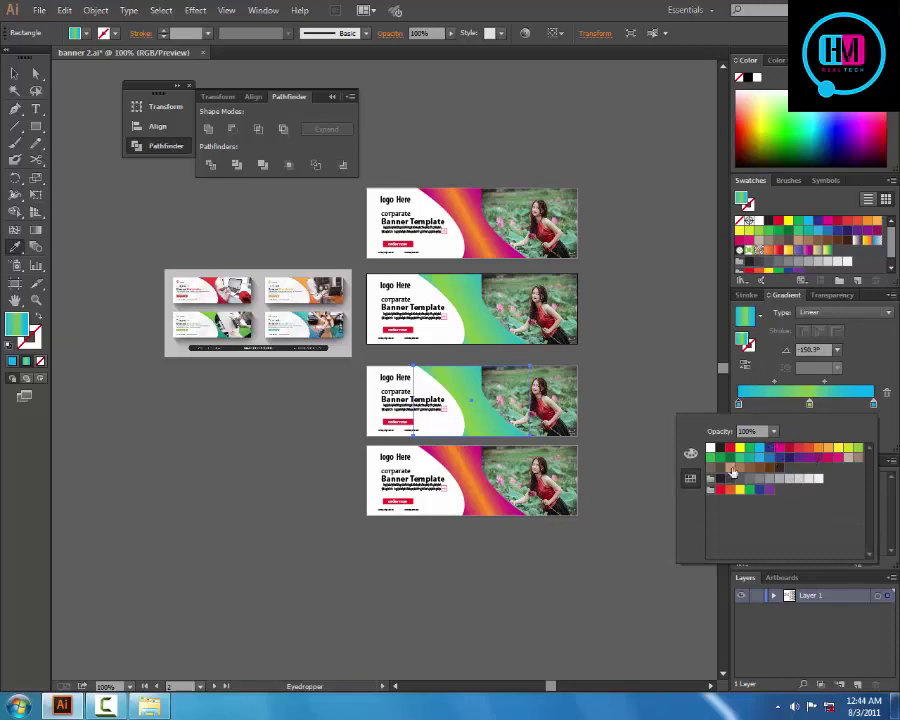
click(689, 456)
double_click(16, 323)
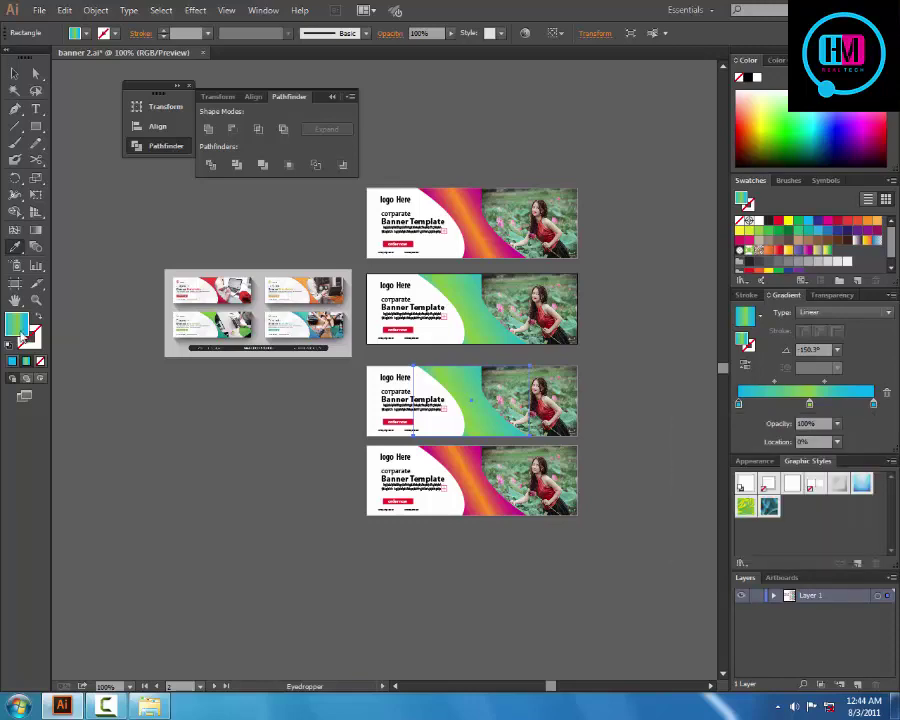
click(434, 263)
click(464, 327)
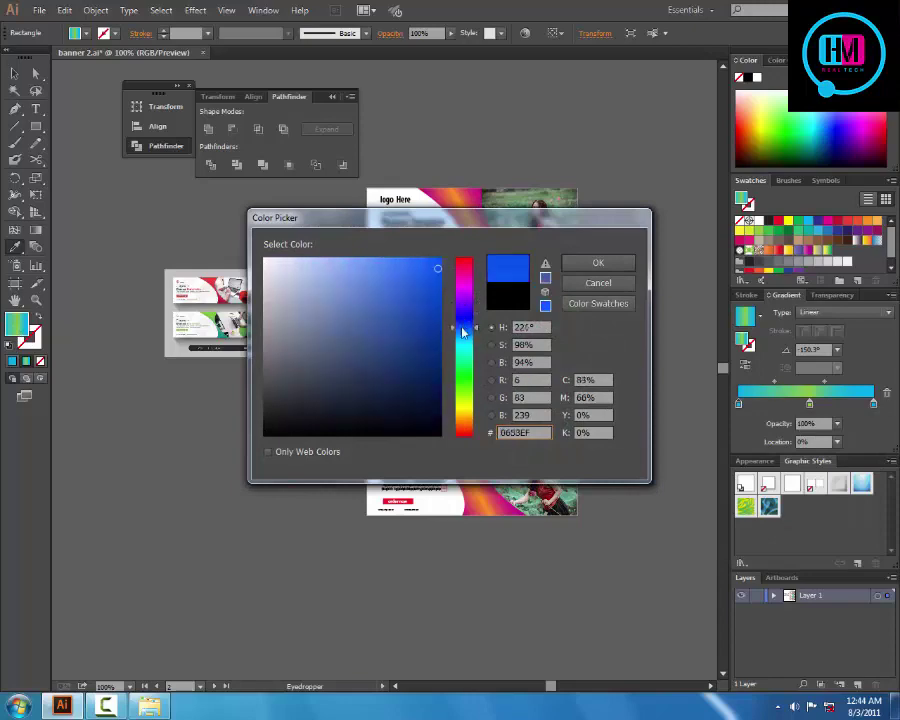
click(430, 340)
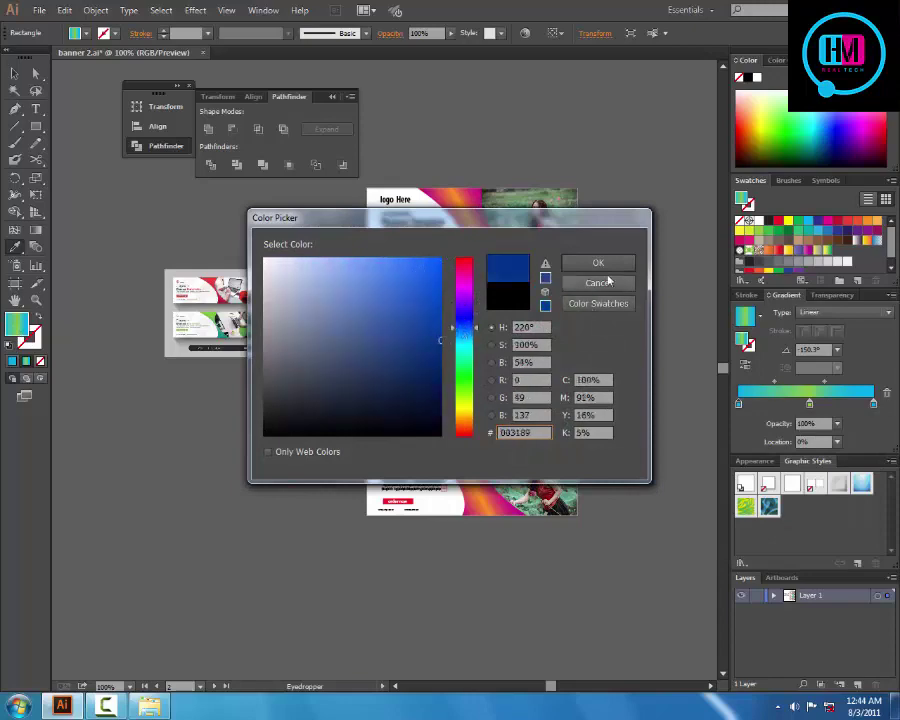
click(598, 262)
click(772, 388)
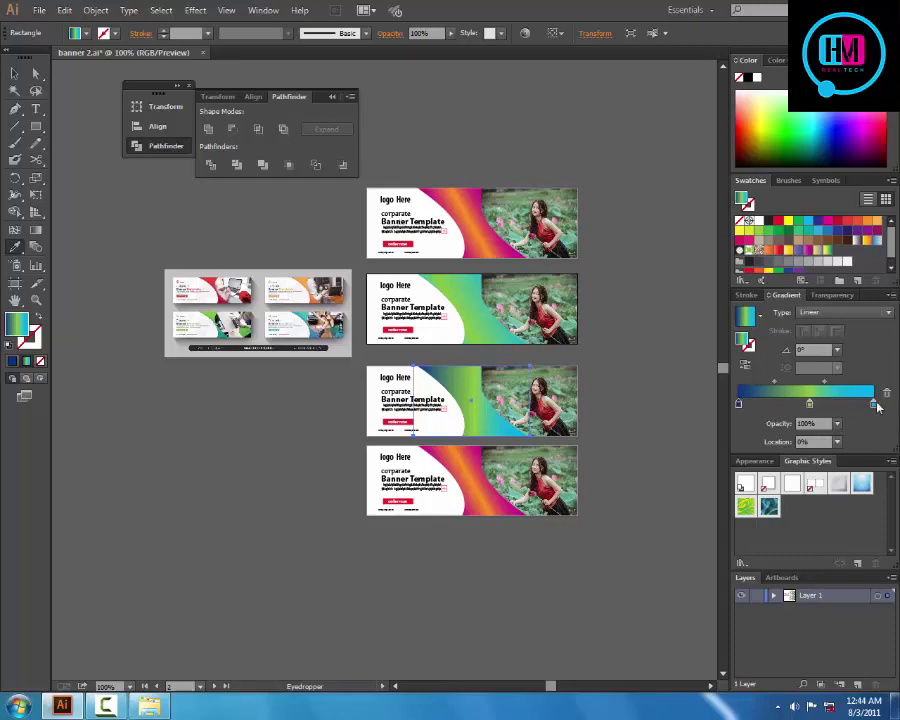
- Set the third band's right gradient stop to a cyan shade
double_click(875, 404)
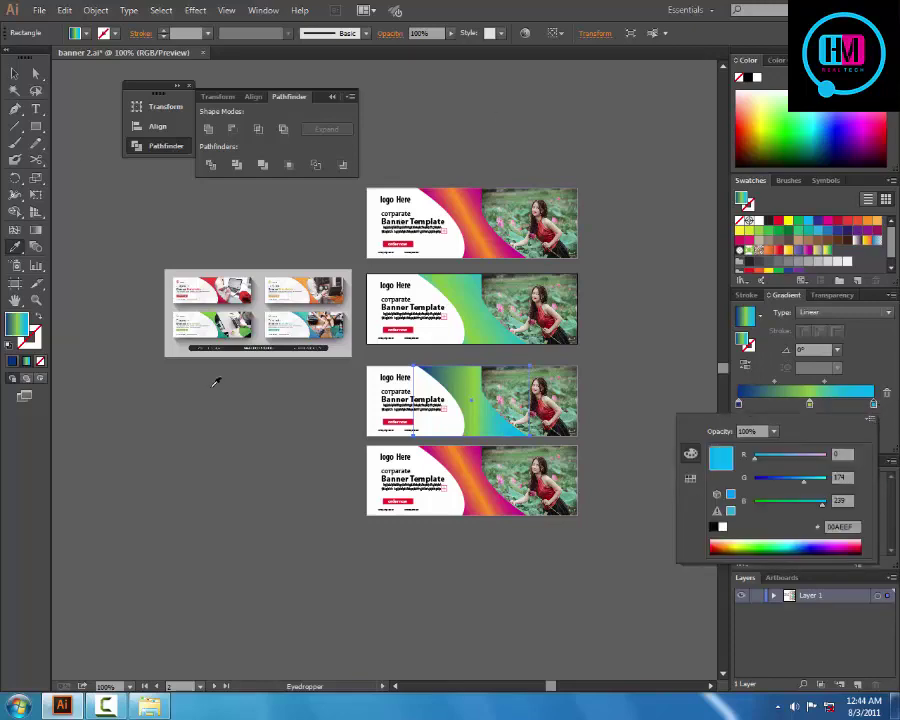
double_click(16, 322)
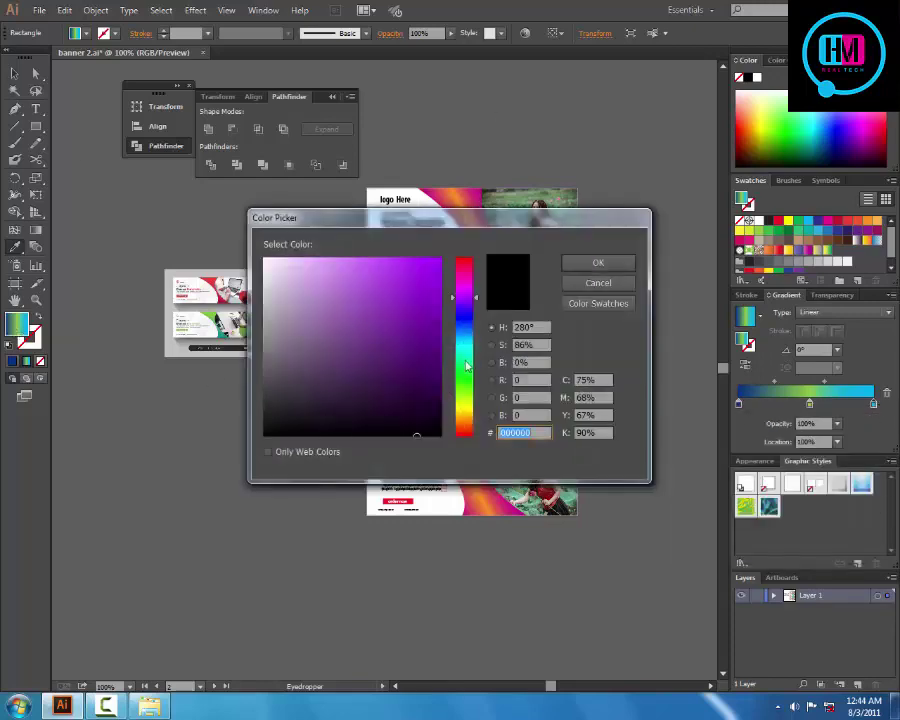
click(466, 366)
click(408, 297)
click(596, 263)
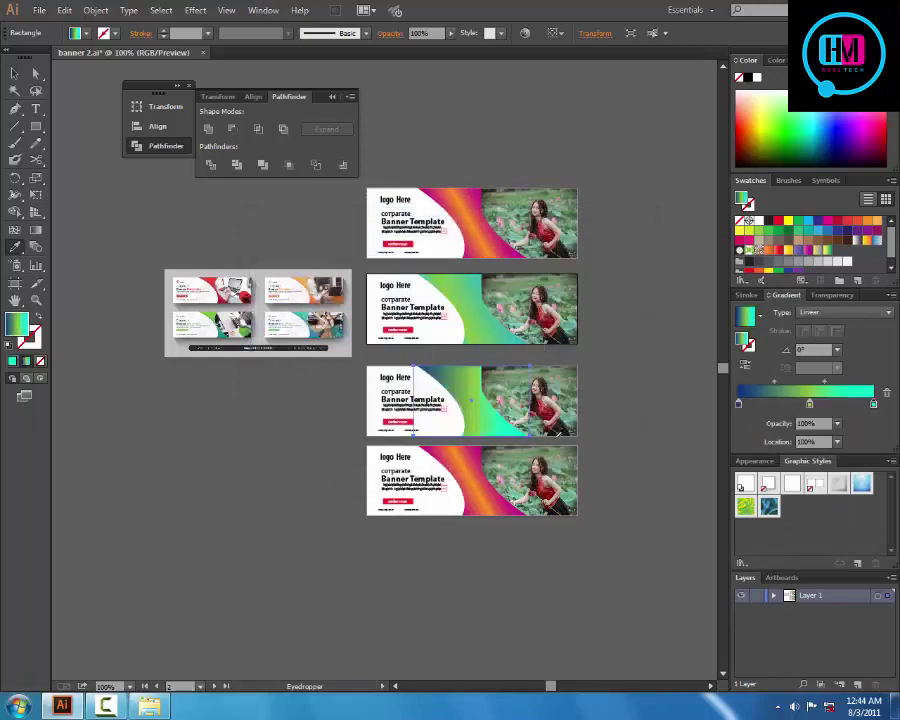
click(14, 73)
- Turn the bottom banner band's orange gradient stop pure cyan
click(106, 154)
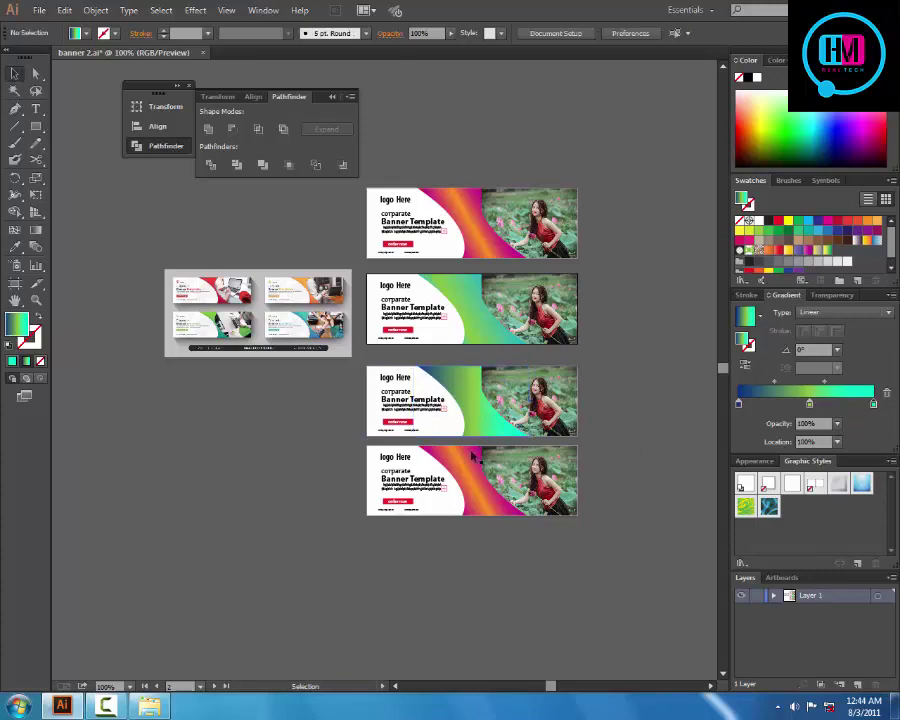
click(413, 480)
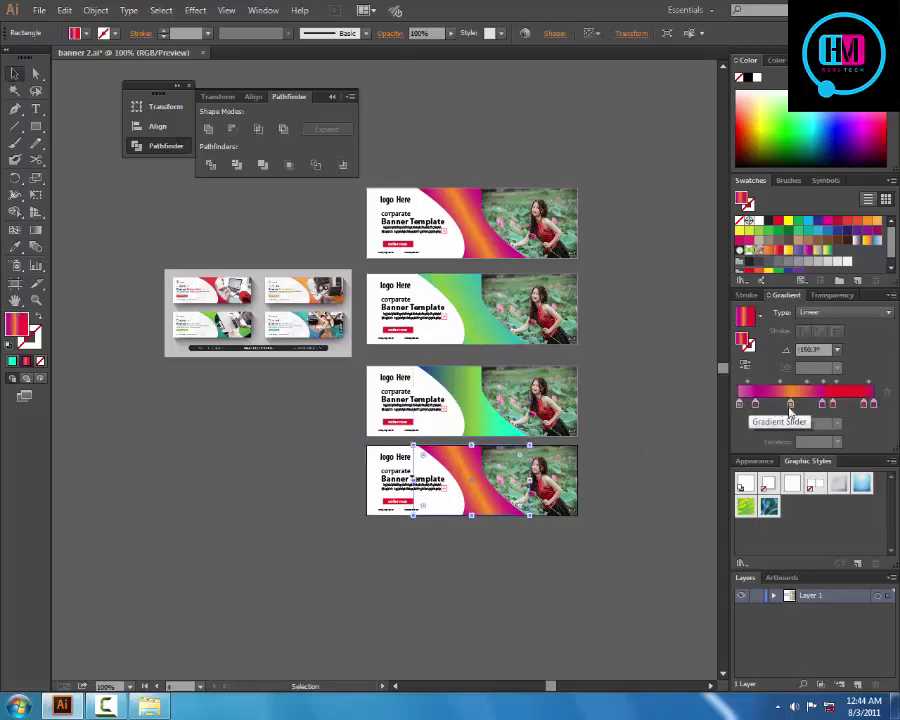
double_click(790, 404)
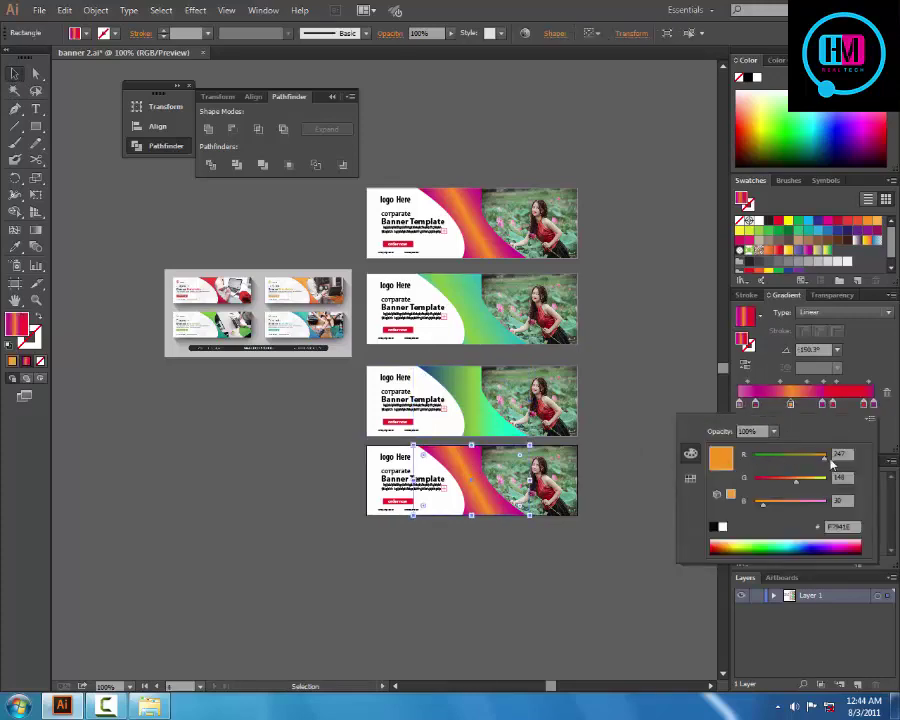
drag(824, 456, 755, 456)
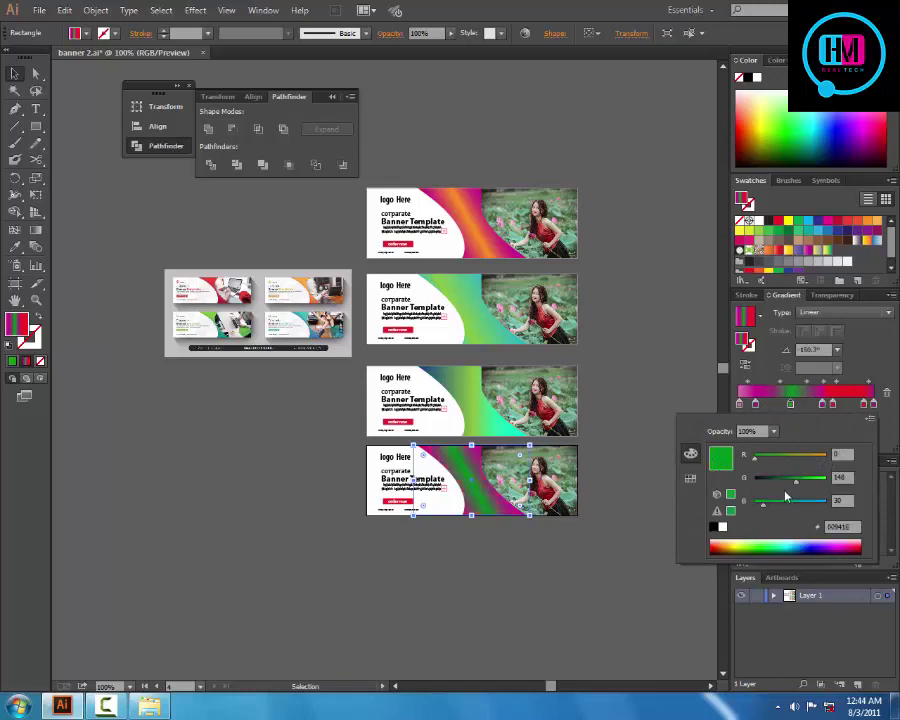
drag(822, 485, 828, 481)
drag(763, 503, 835, 508)
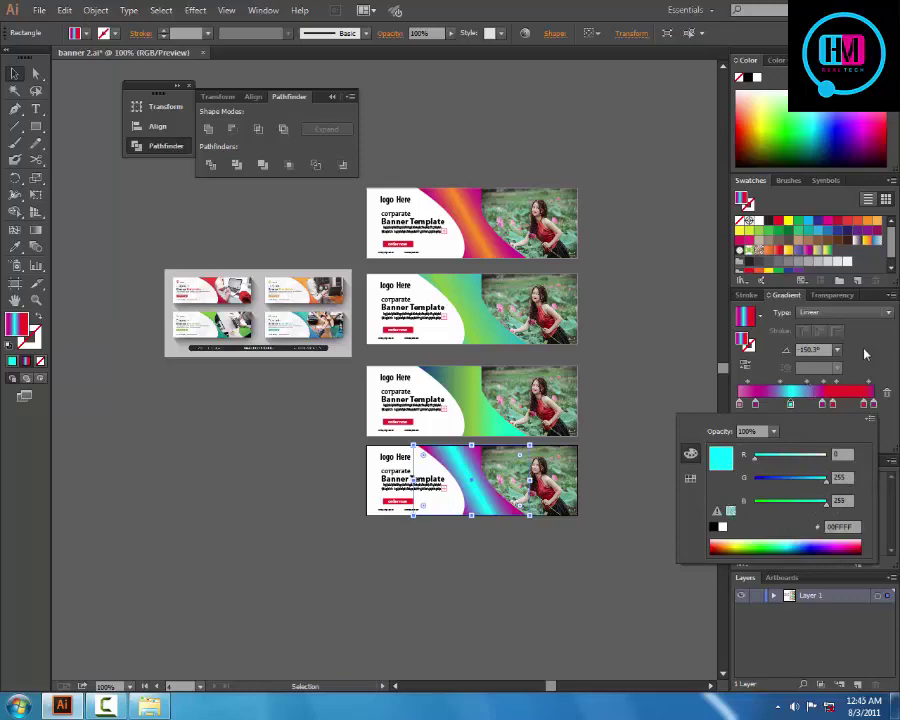
click(660, 480)
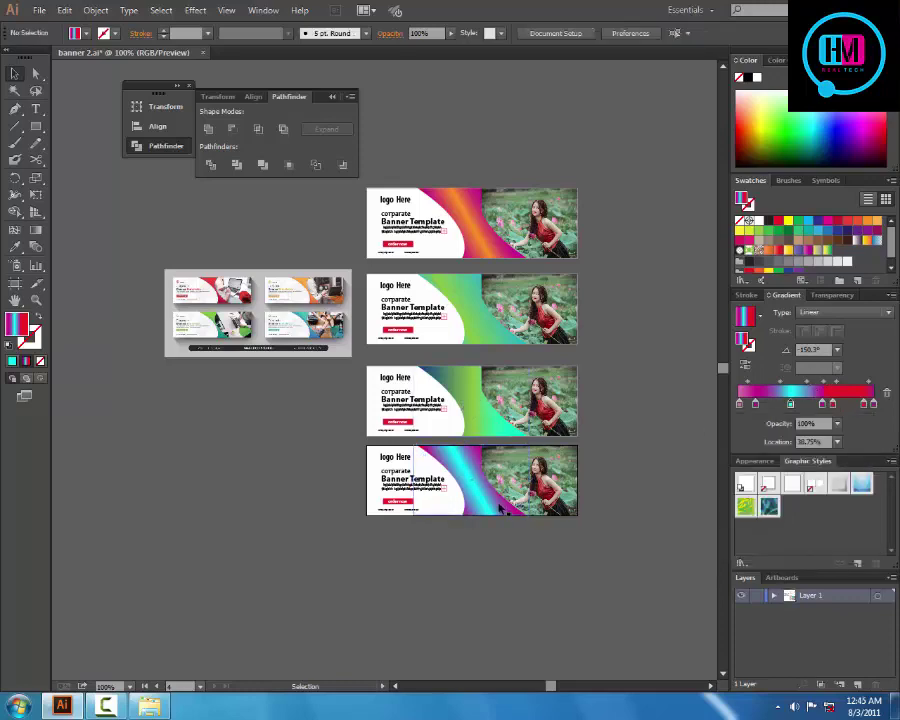
- Recolour another gradient stop of the bottom band to bluish purple
double_click(755, 403)
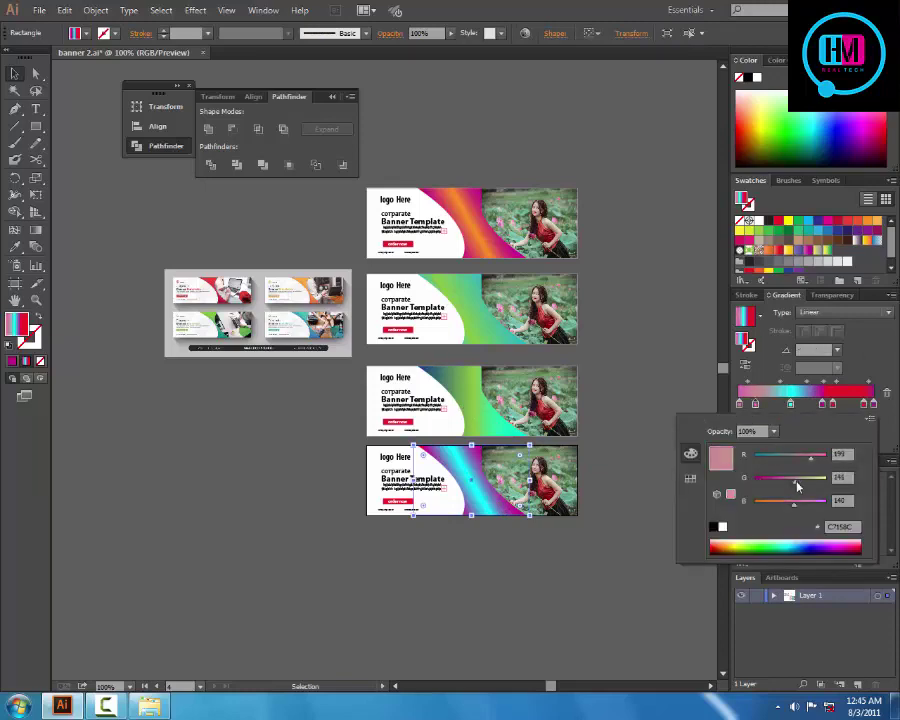
mouse_move(764, 487)
mouse_down()
mouse_move(790, 489)
mouse_move(781, 487)
mouse_move(784, 464)
mouse_up()
drag(795, 508, 826, 506)
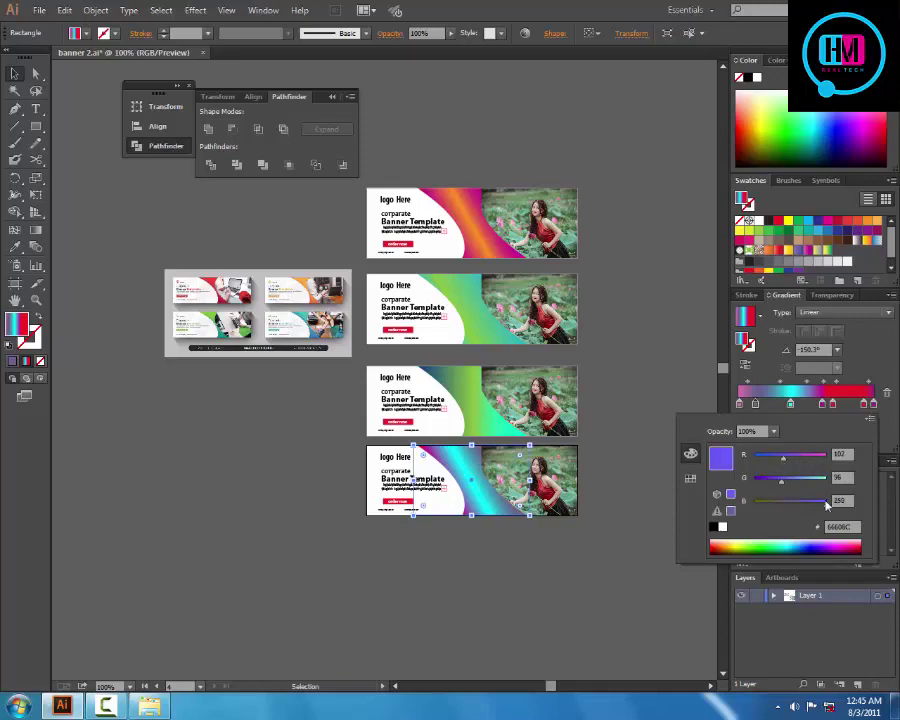
click(862, 404)
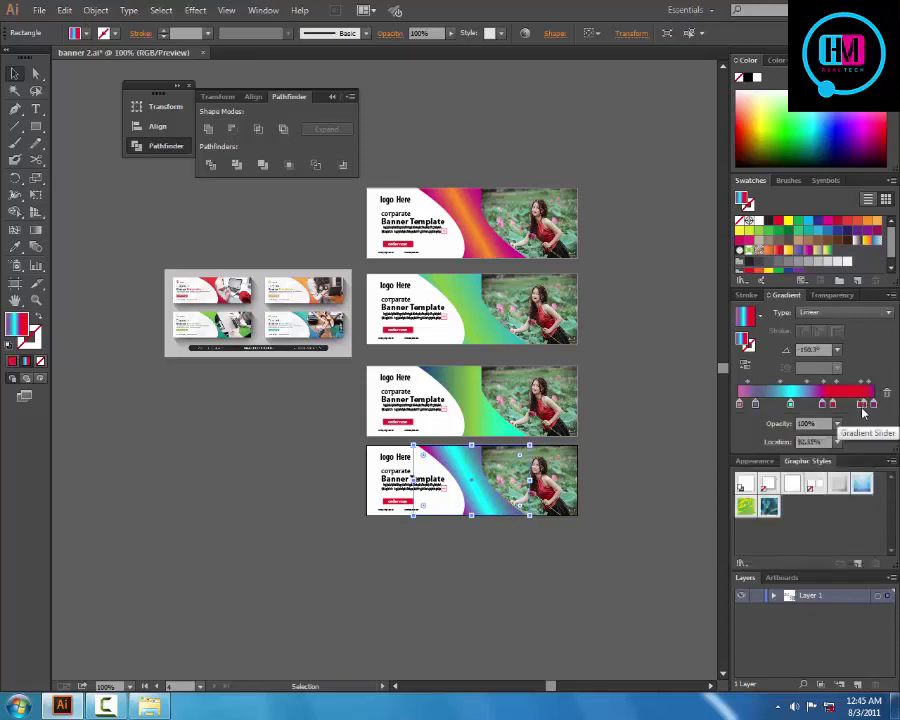
- Delete the extra right-end stop and move the red stop right, recoloured yellow
click(863, 424)
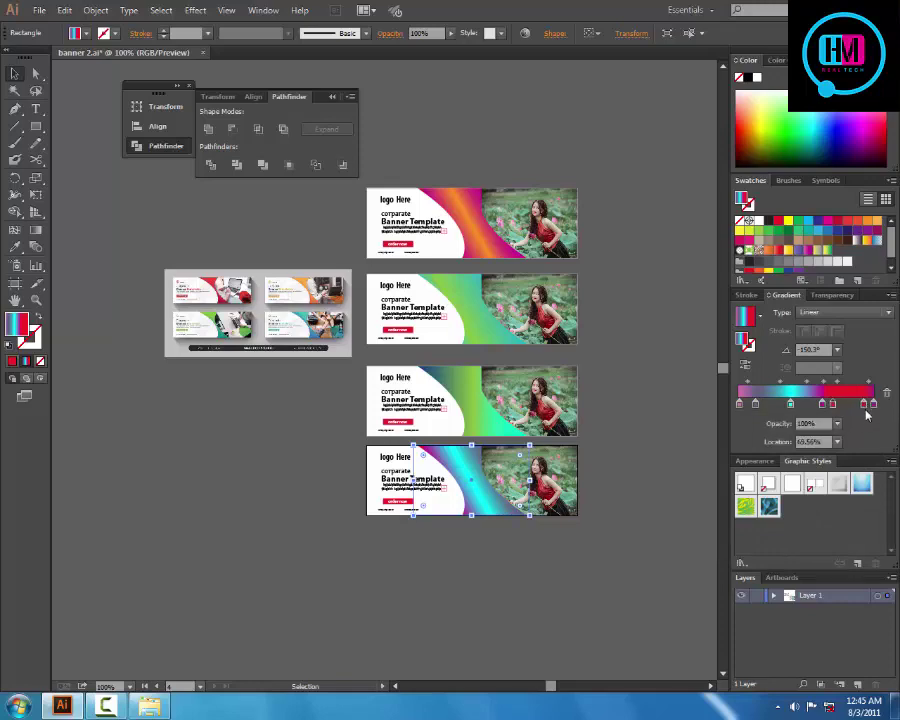
drag(867, 416, 865, 423)
drag(832, 404, 851, 405)
double_click(850, 404)
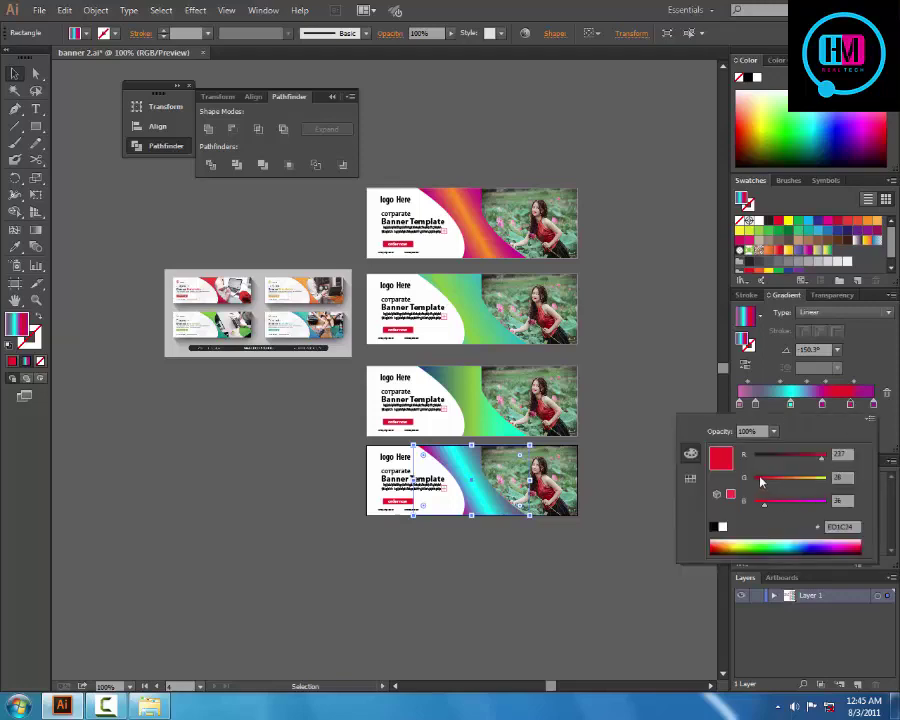
mouse_move(761, 481)
mouse_down()
mouse_move(807, 478)
mouse_move(781, 466)
mouse_up()
click(828, 408)
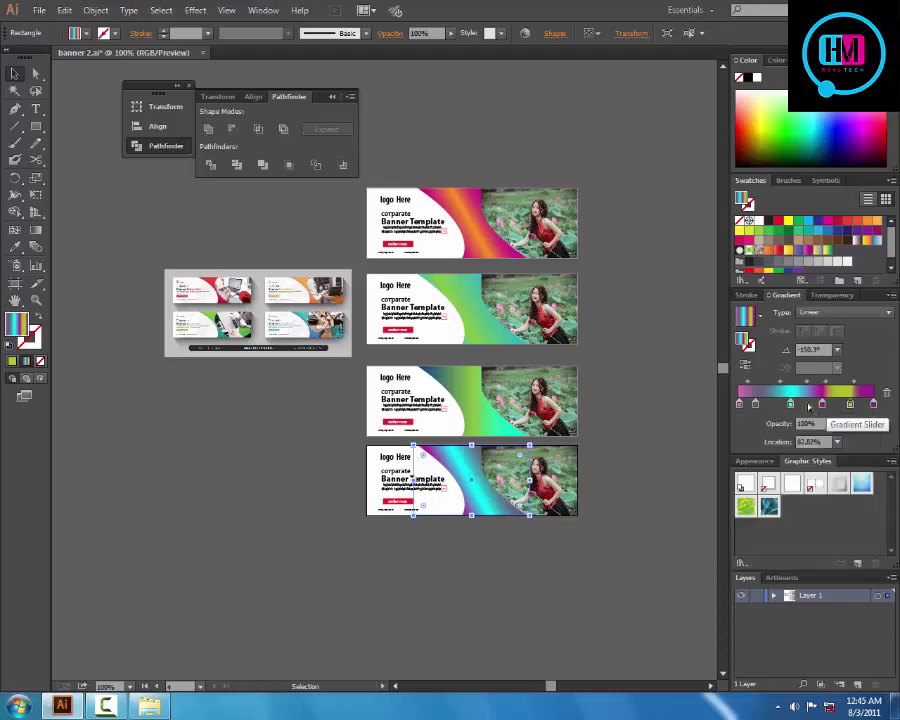
- Shift the next stop slightly right and brighten it to vivid magenta
drag(822, 405, 831, 408)
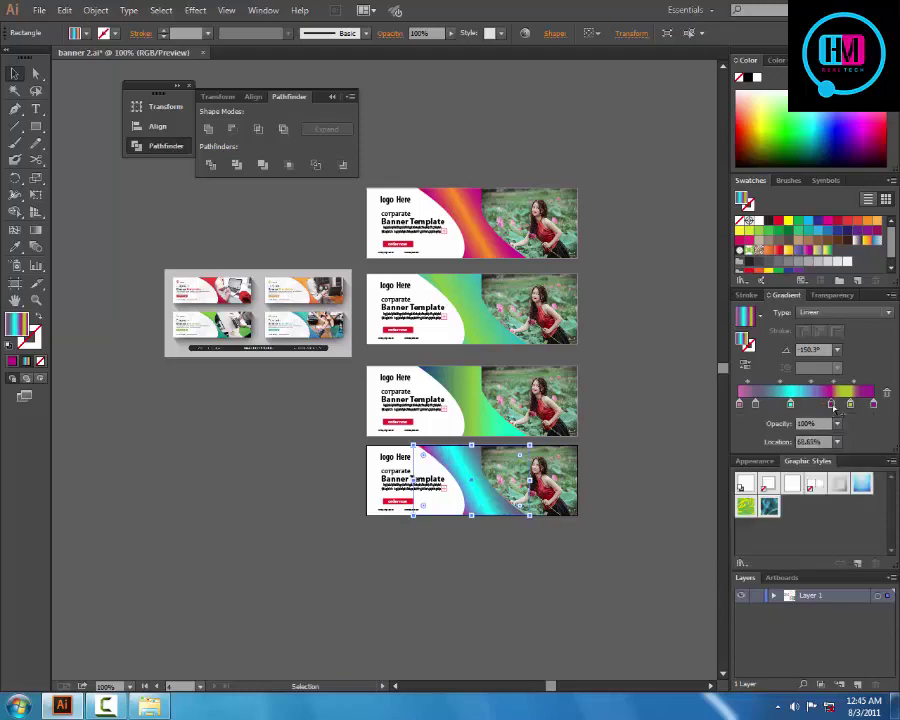
double_click(832, 405)
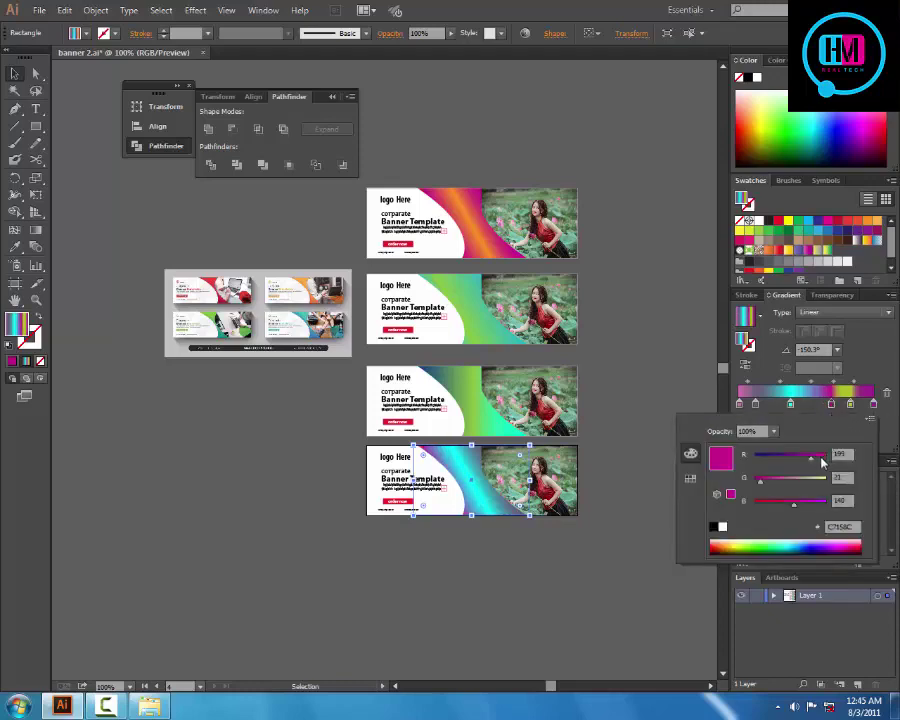
mouse_move(813, 460)
mouse_down()
mouse_move(827, 456)
mouse_move(773, 458)
mouse_up()
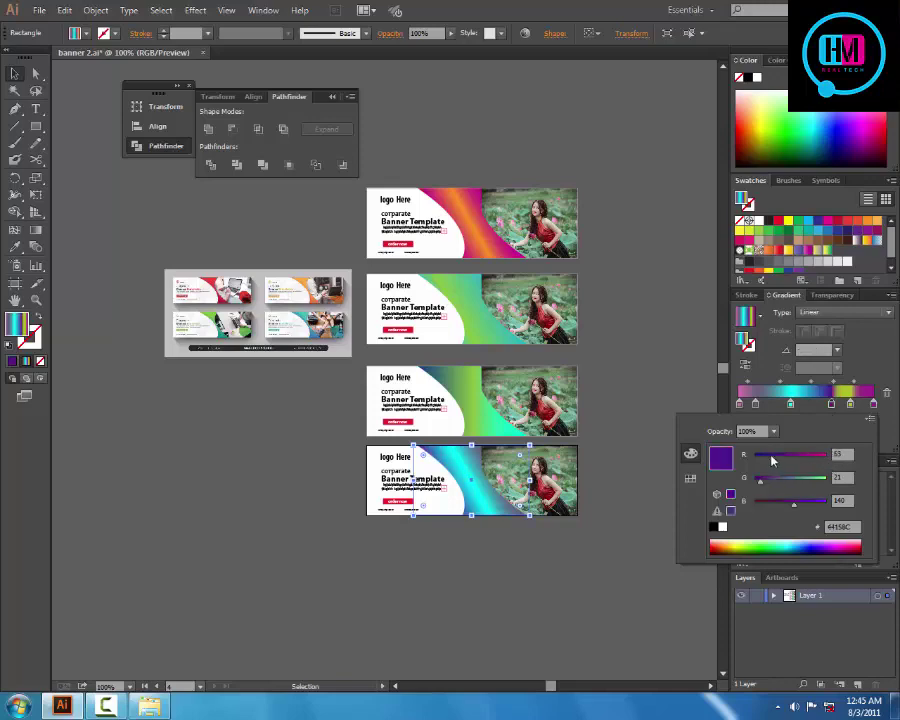
click(679, 367)
- Deselect everything and move the reference thumbnail further left
click(582, 335)
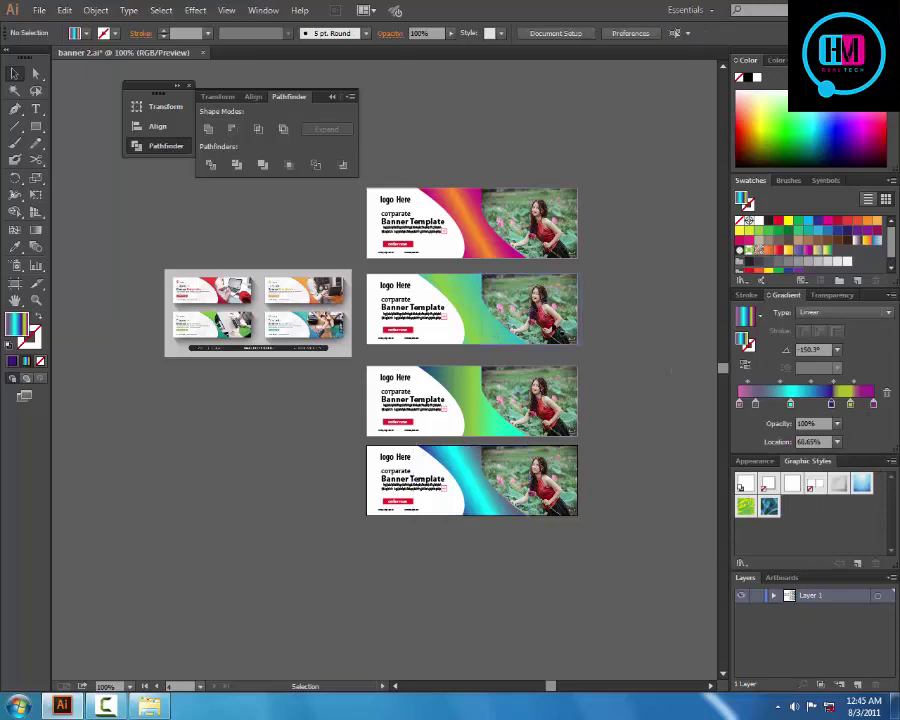
click(560, 320)
click(360, 310)
drag(276, 296, 199, 293)
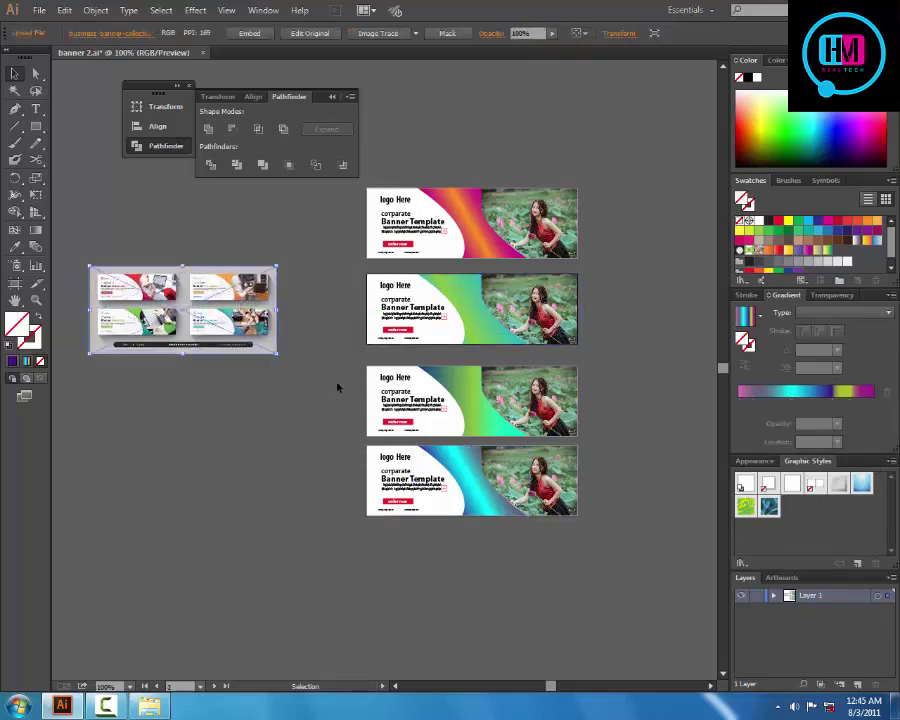